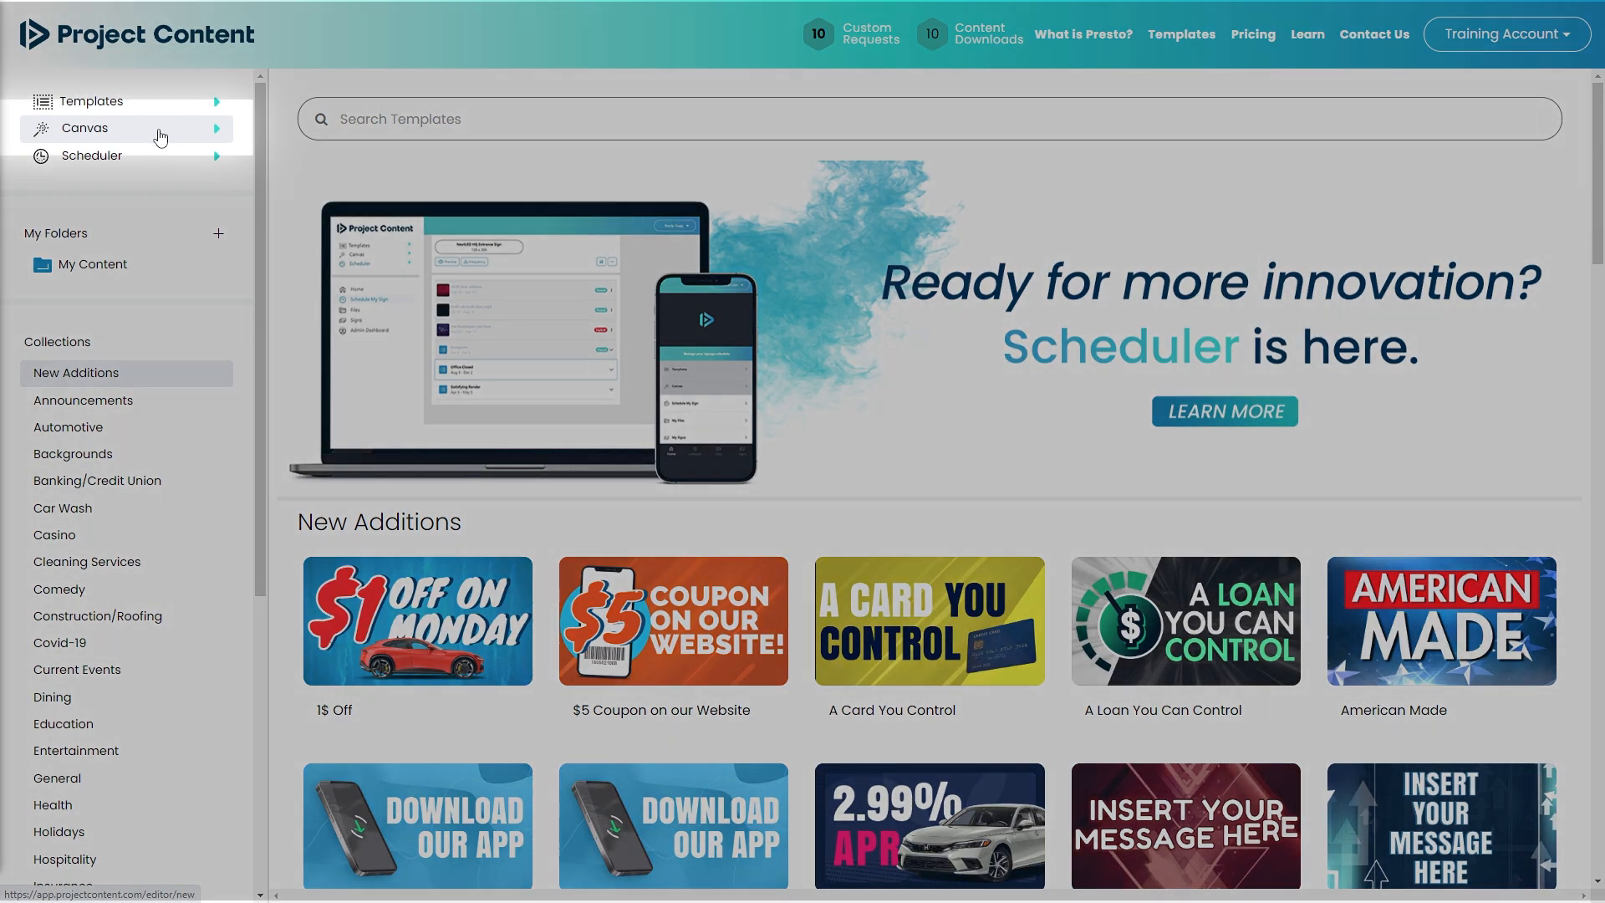
- Start a new Canvas project using the Design Room (192w x 96h) sign profile
left_click(161, 138)
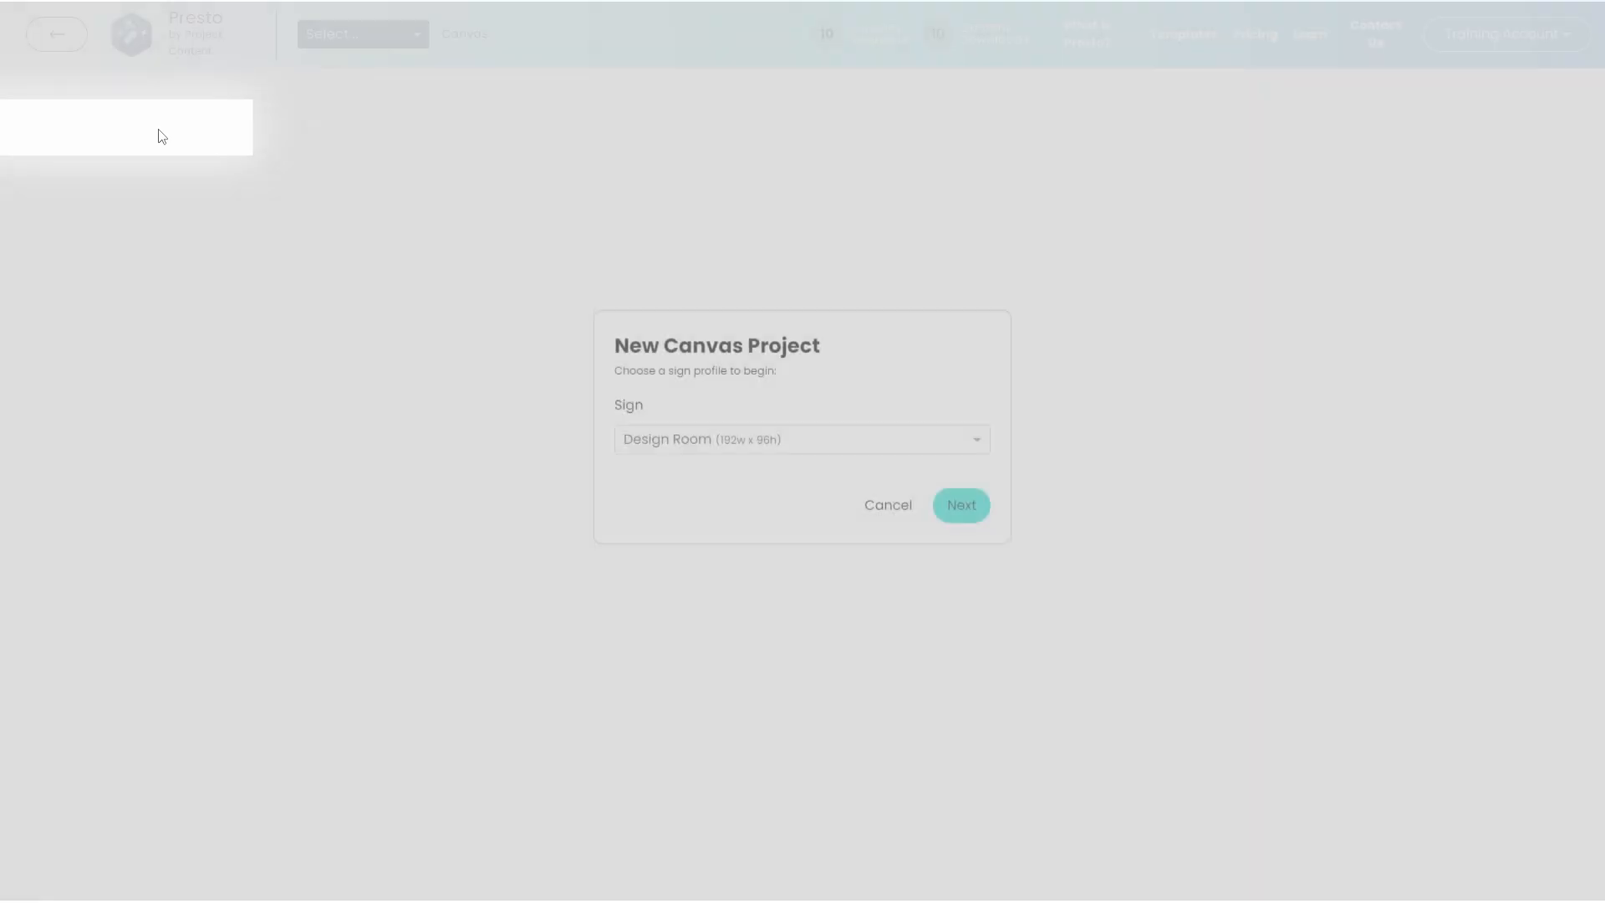
left_click(976, 464)
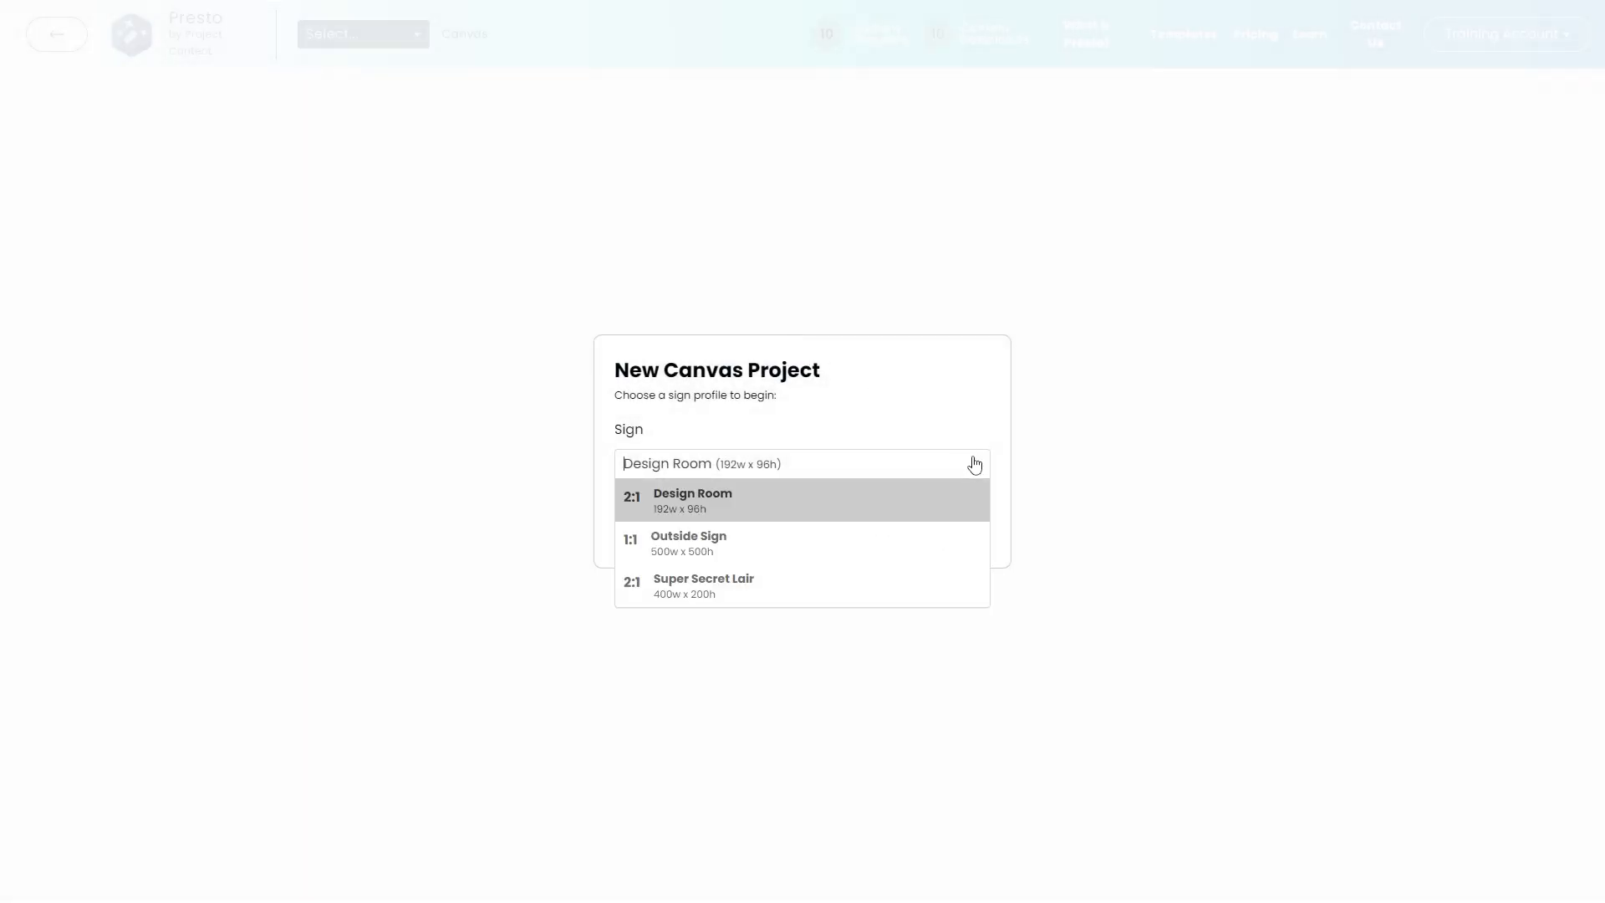
left_click(908, 515)
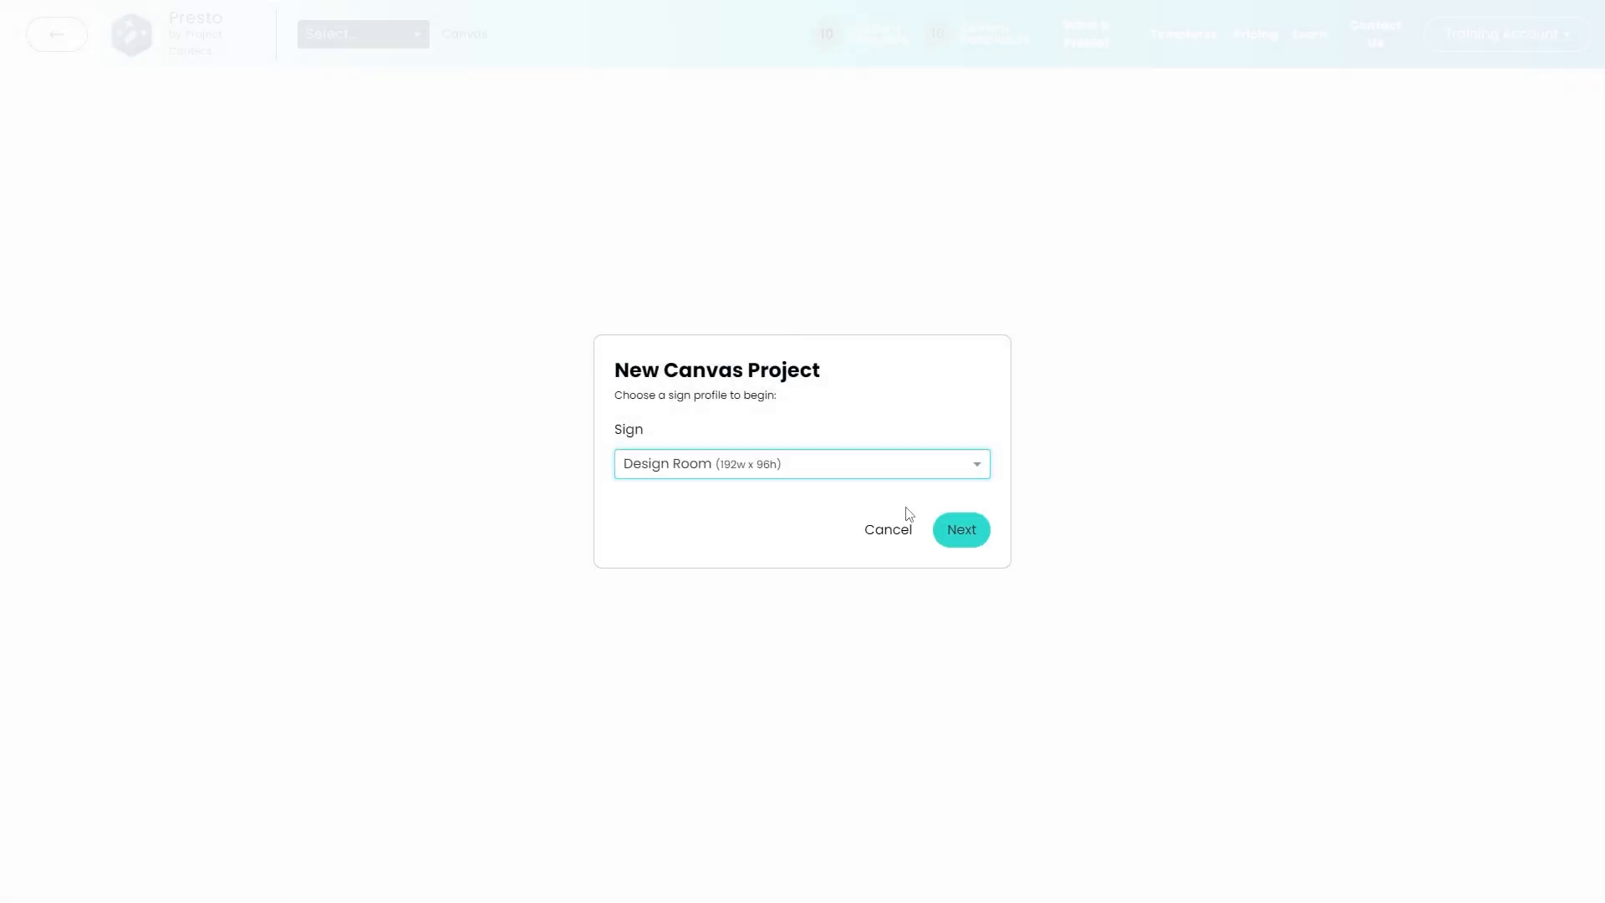
left_click(961, 535)
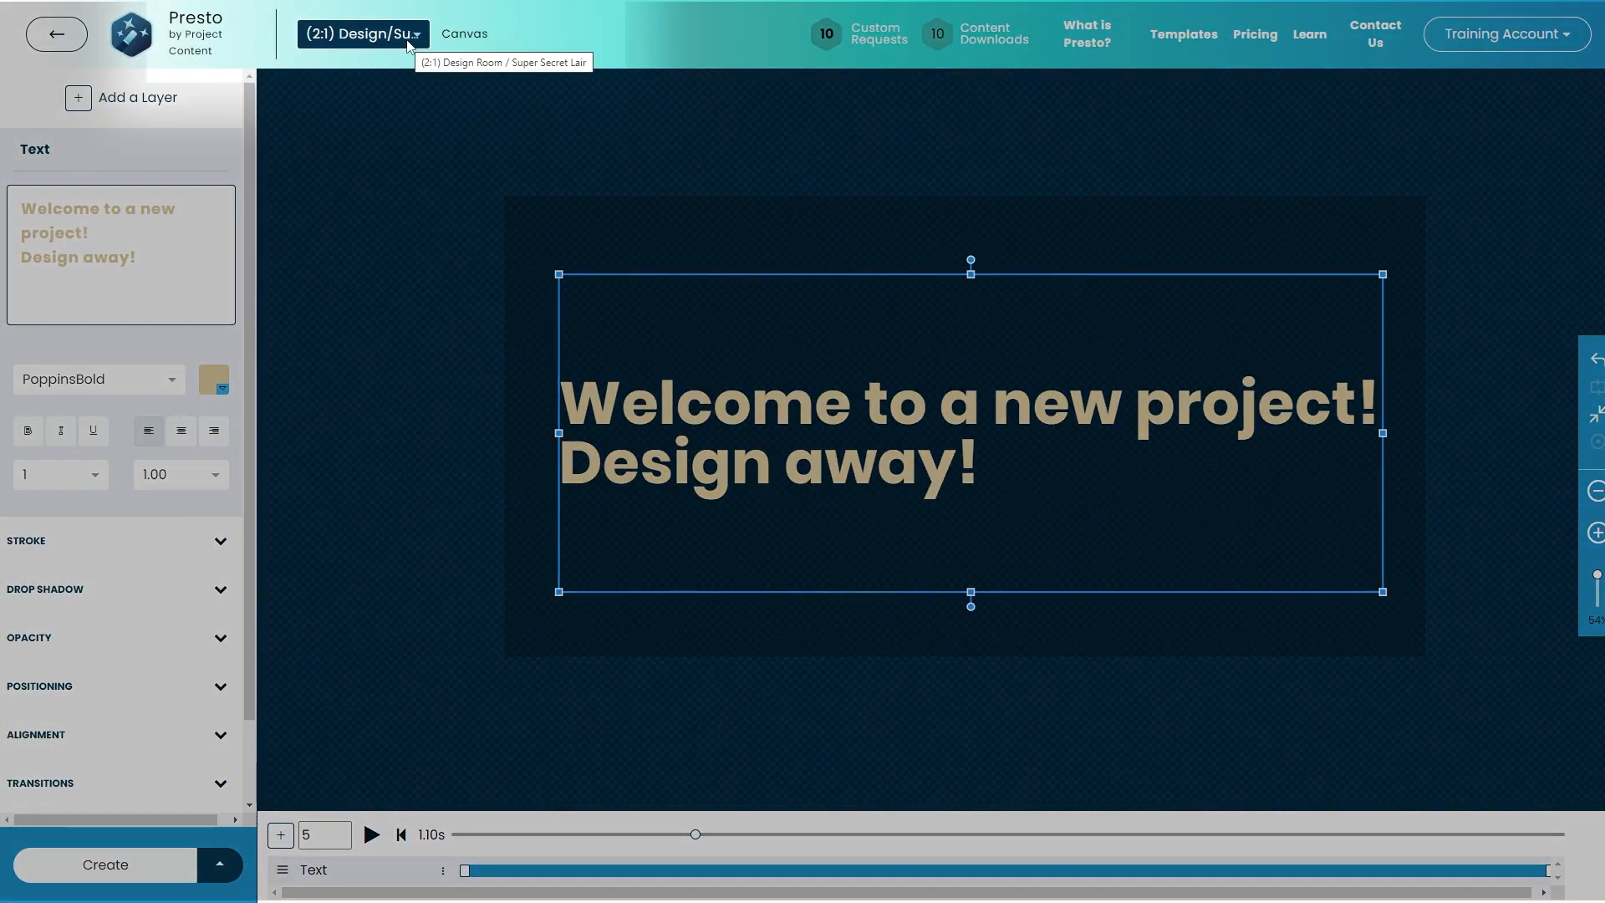
left_click(408, 41)
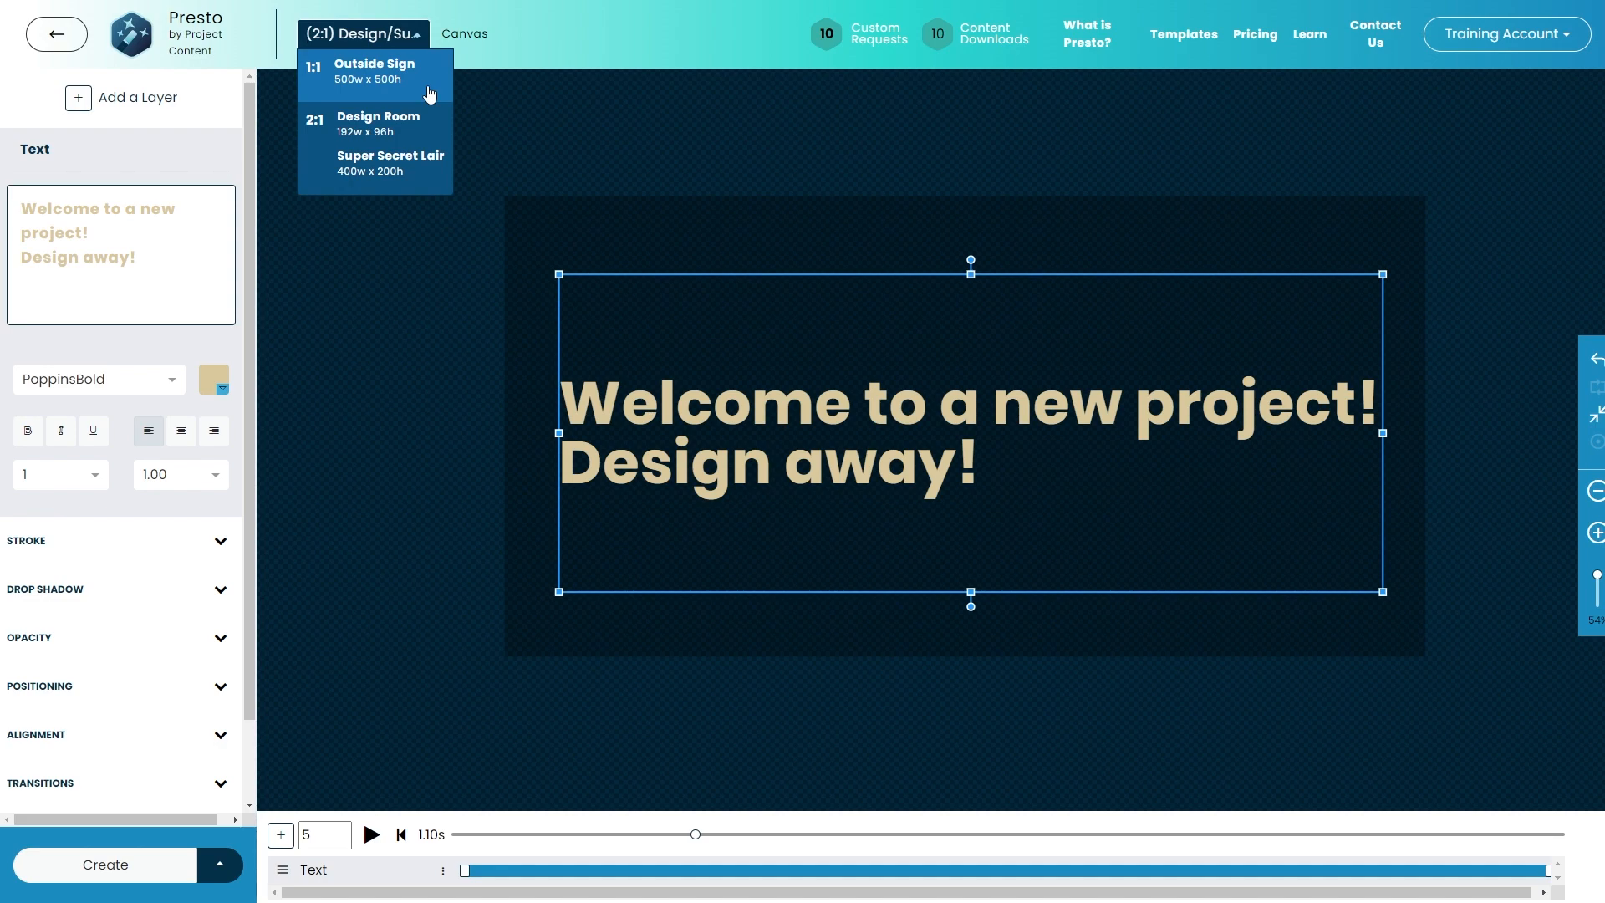
left_click(412, 152)
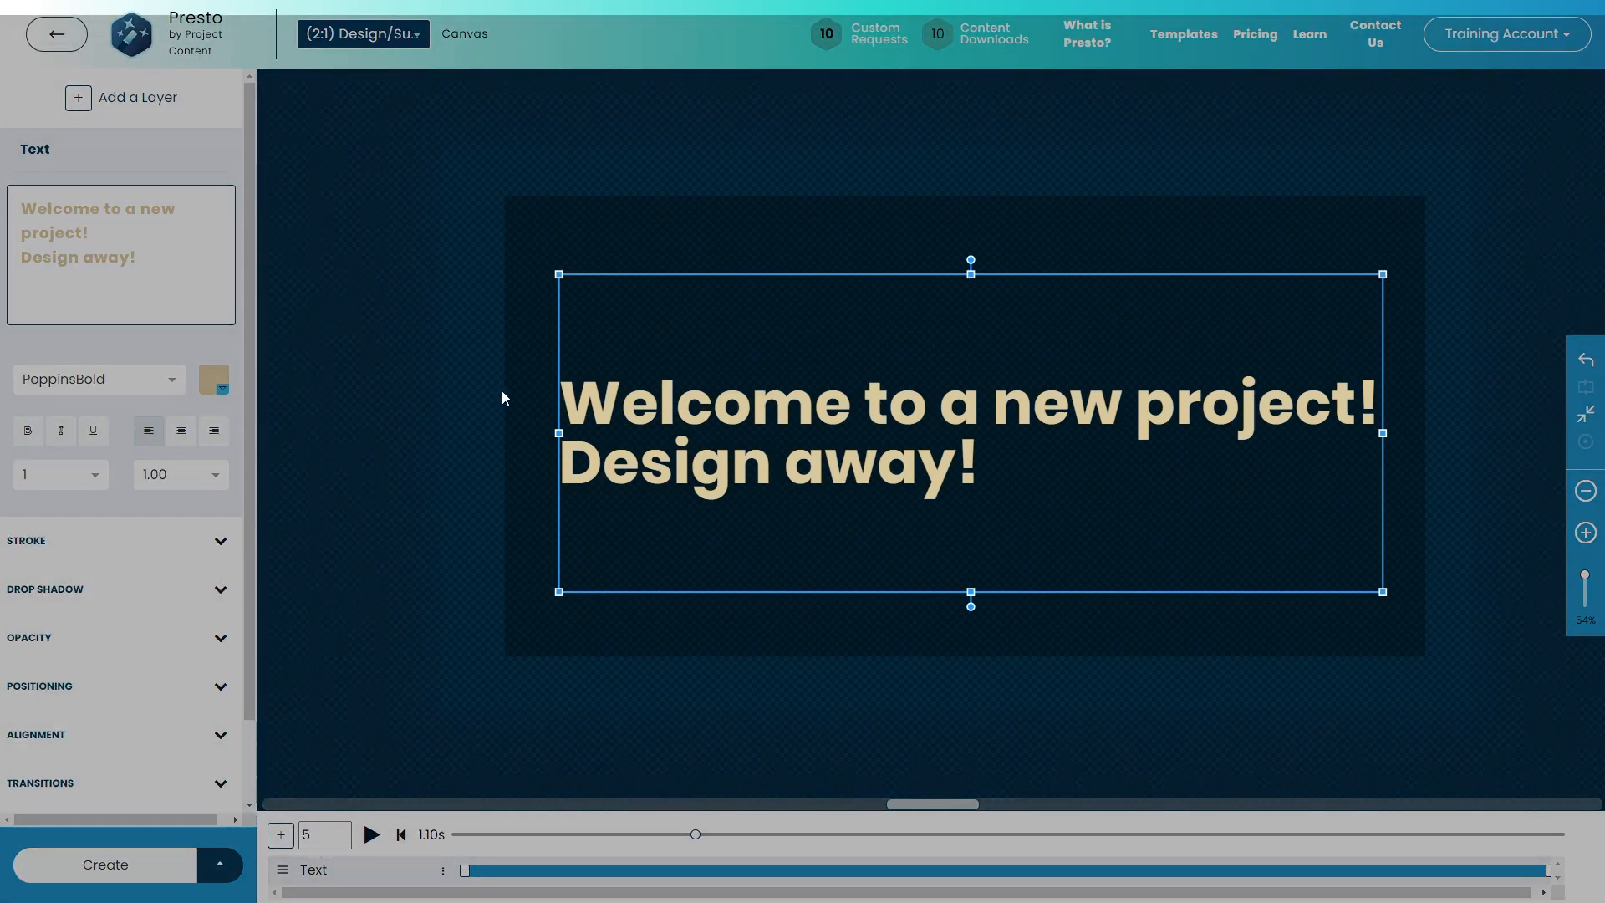
left_click(239, 864)
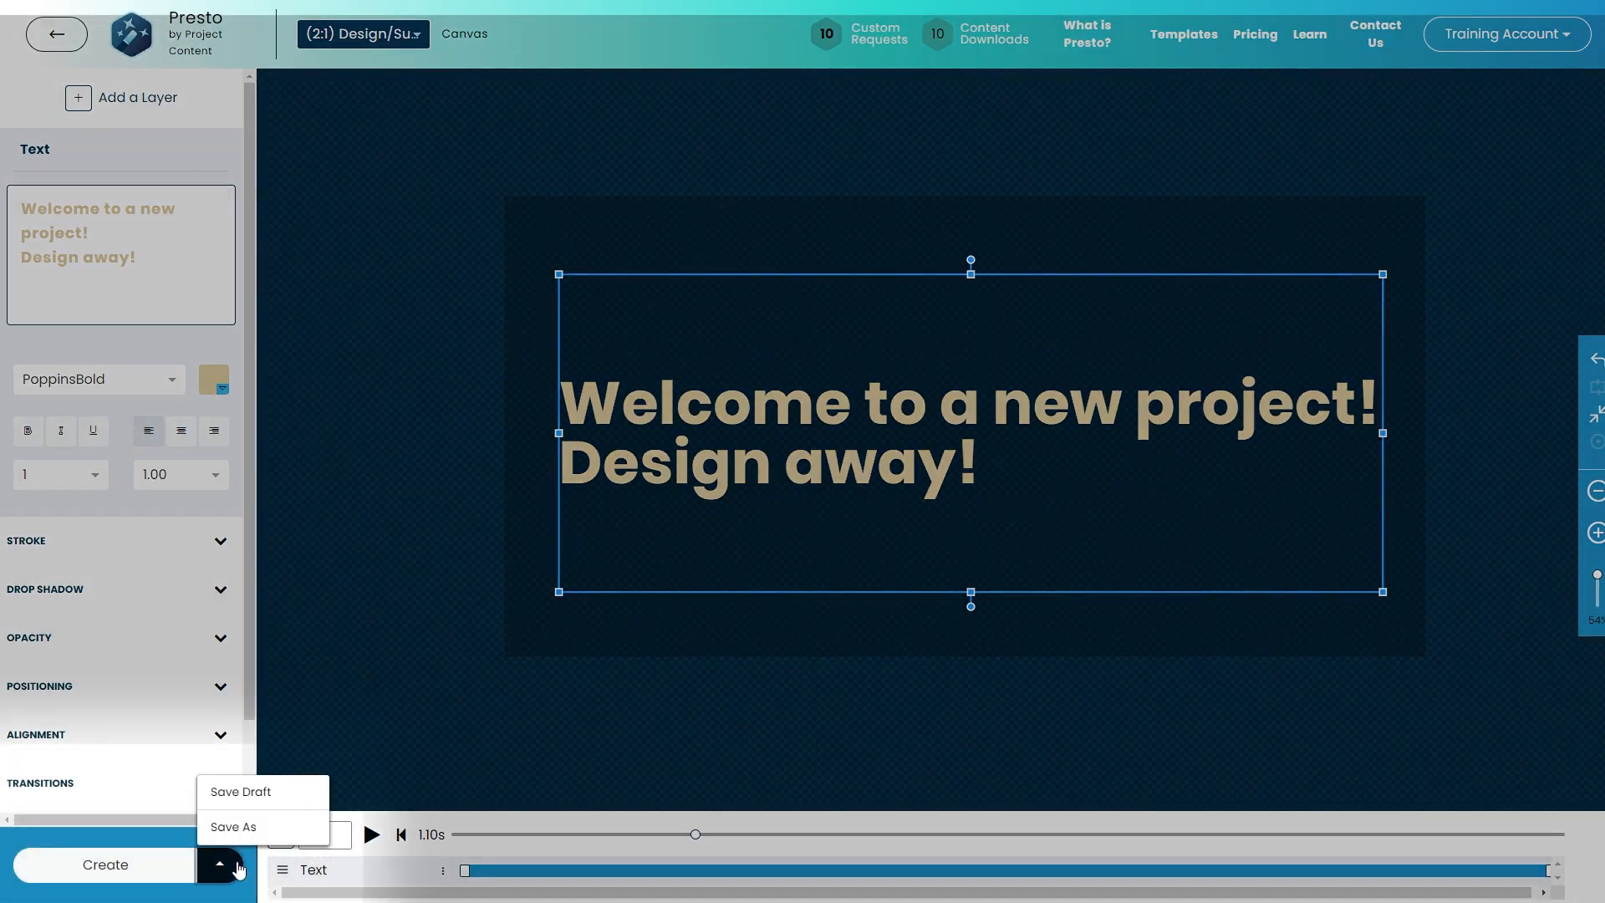
left_click(247, 888)
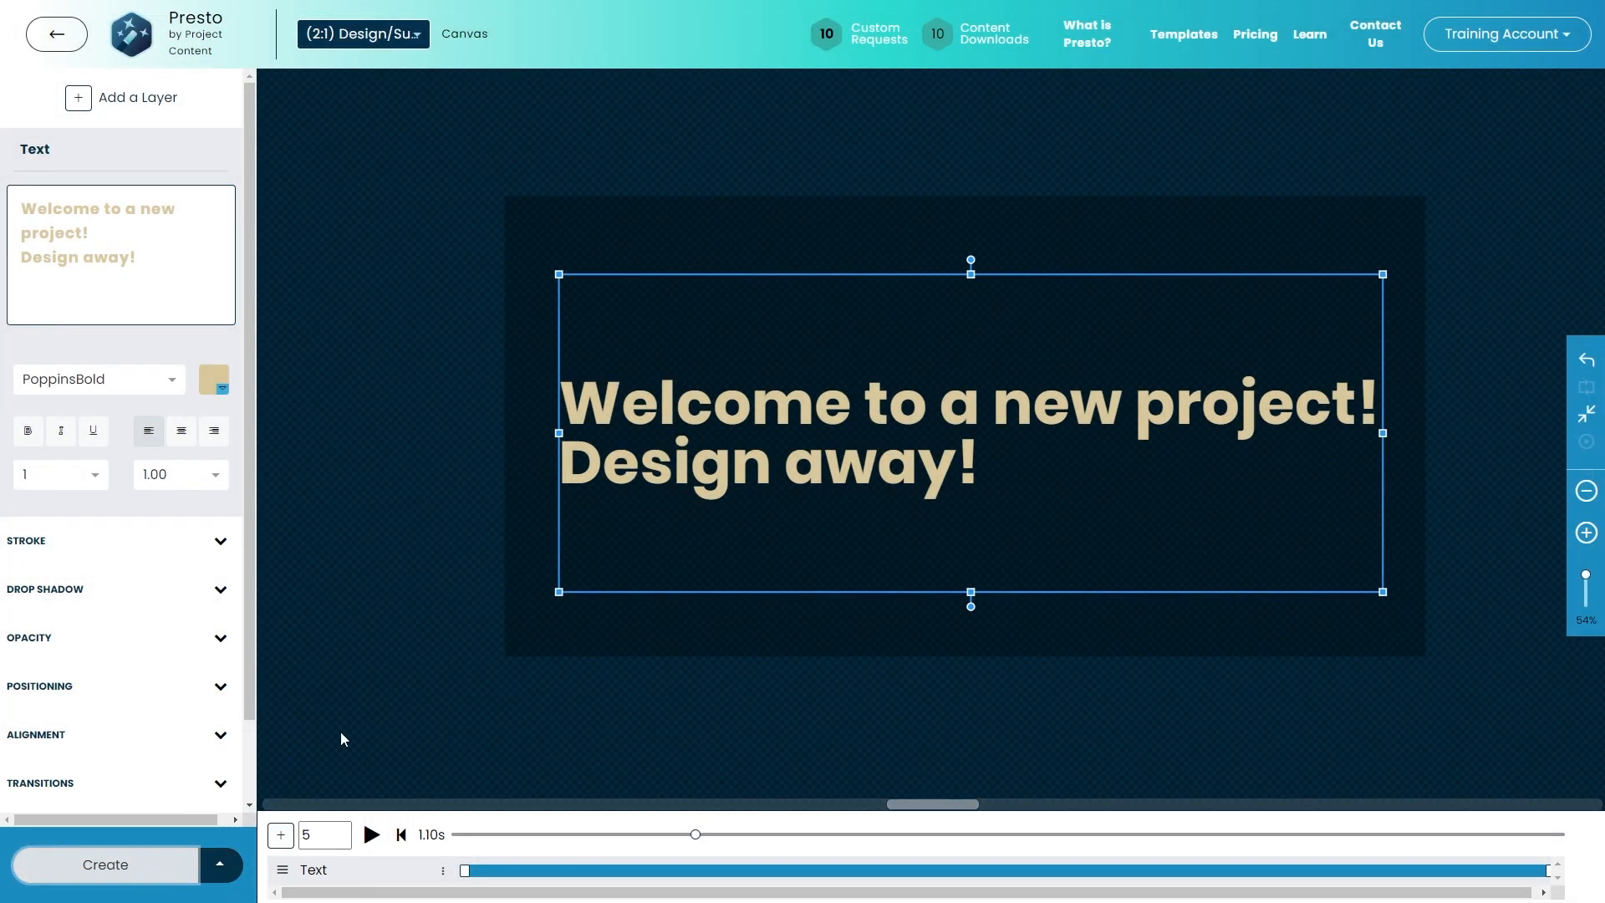
left_click(339, 732)
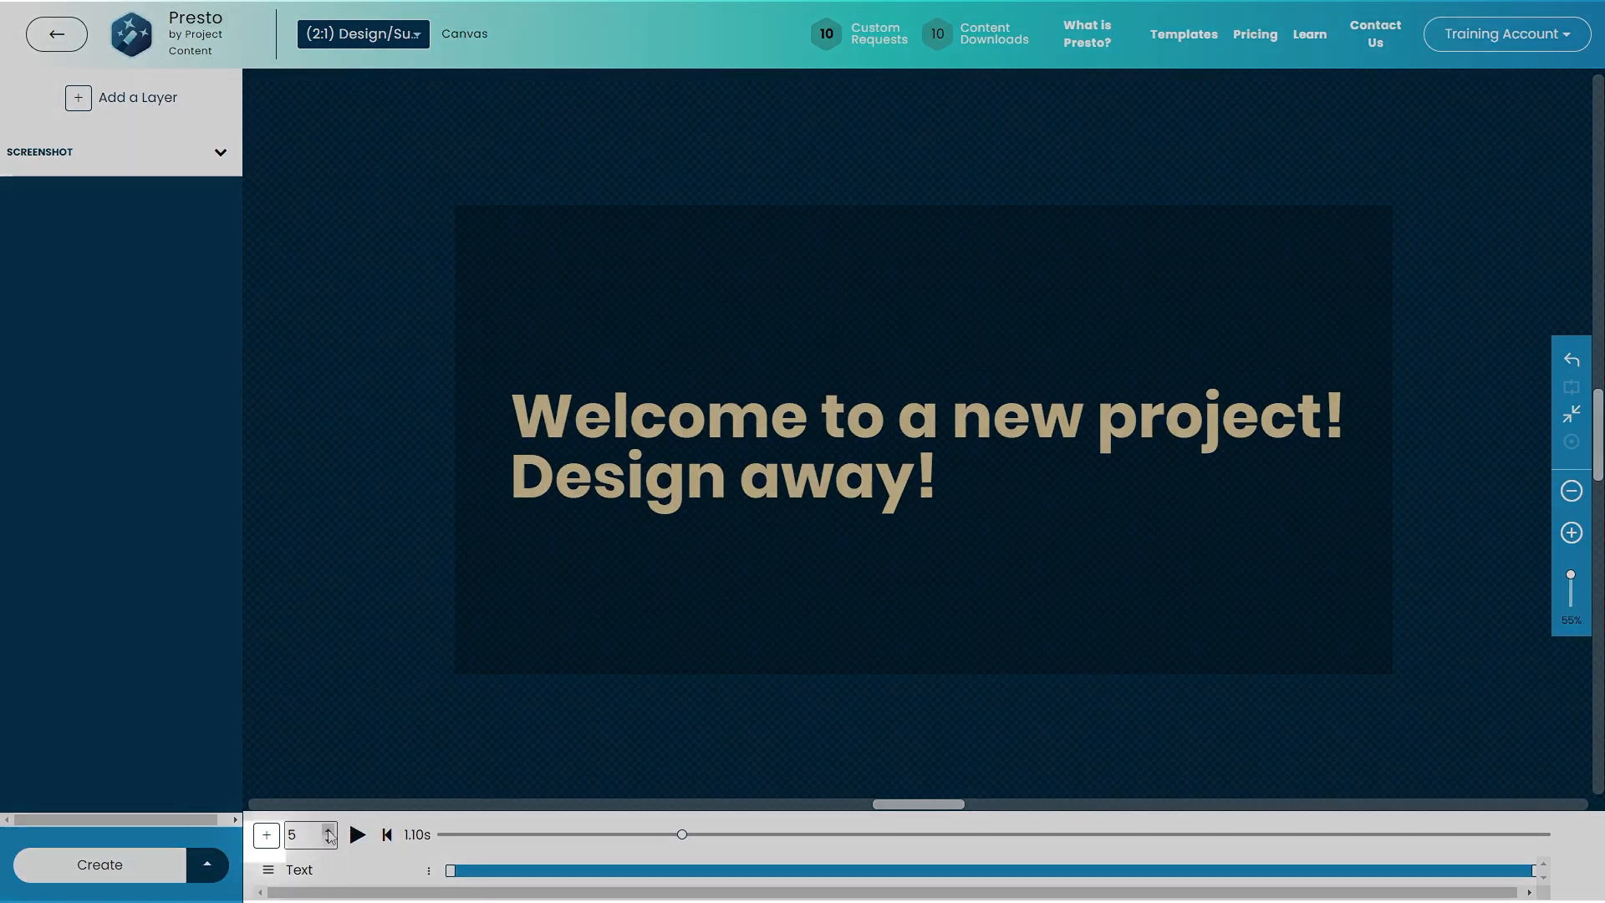
- Add a rectangle shape layer to the canvas and fit it to full screen
left_click(267, 836)
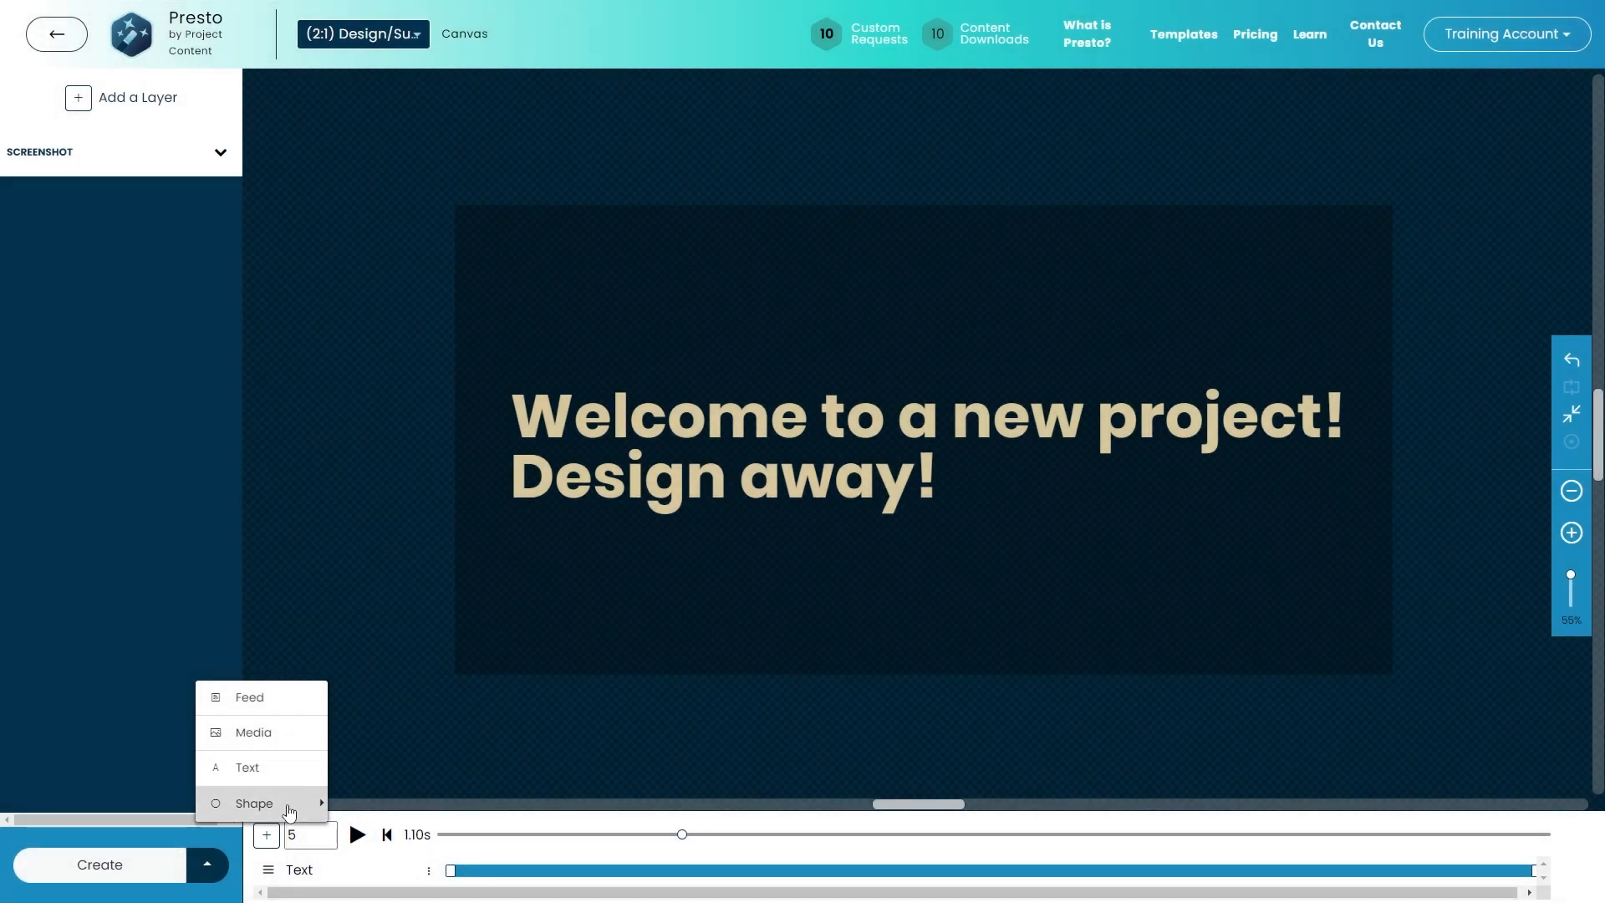
mouse_move(288, 808)
left_click(407, 826)
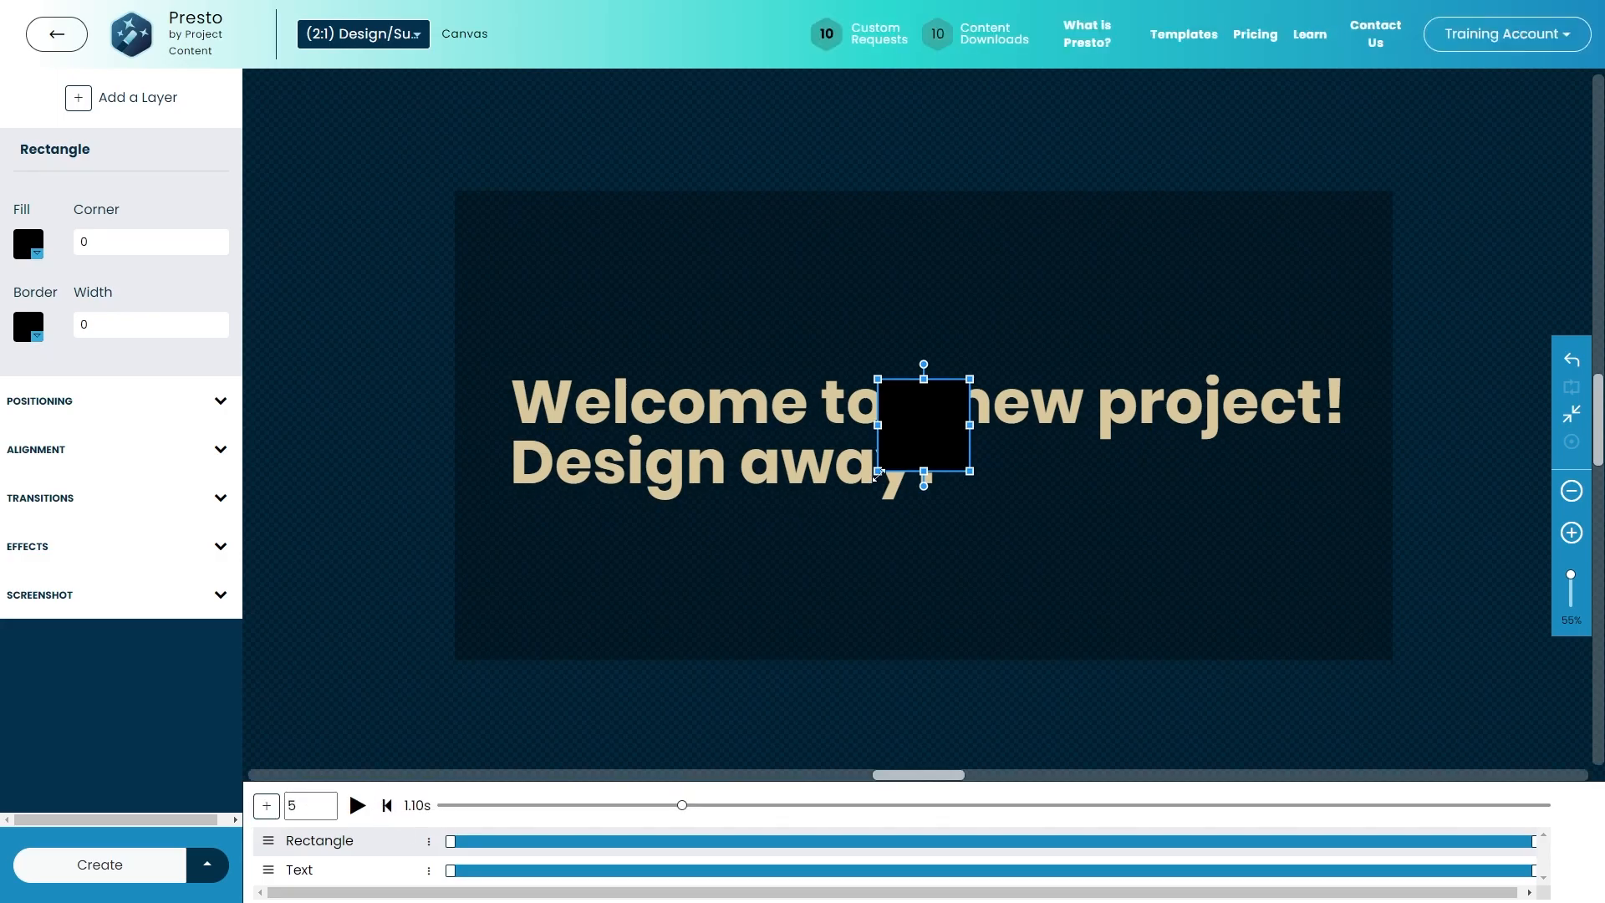
left_click_drag(879, 474, 457, 659)
left_click_drag(972, 376, 1172, 257)
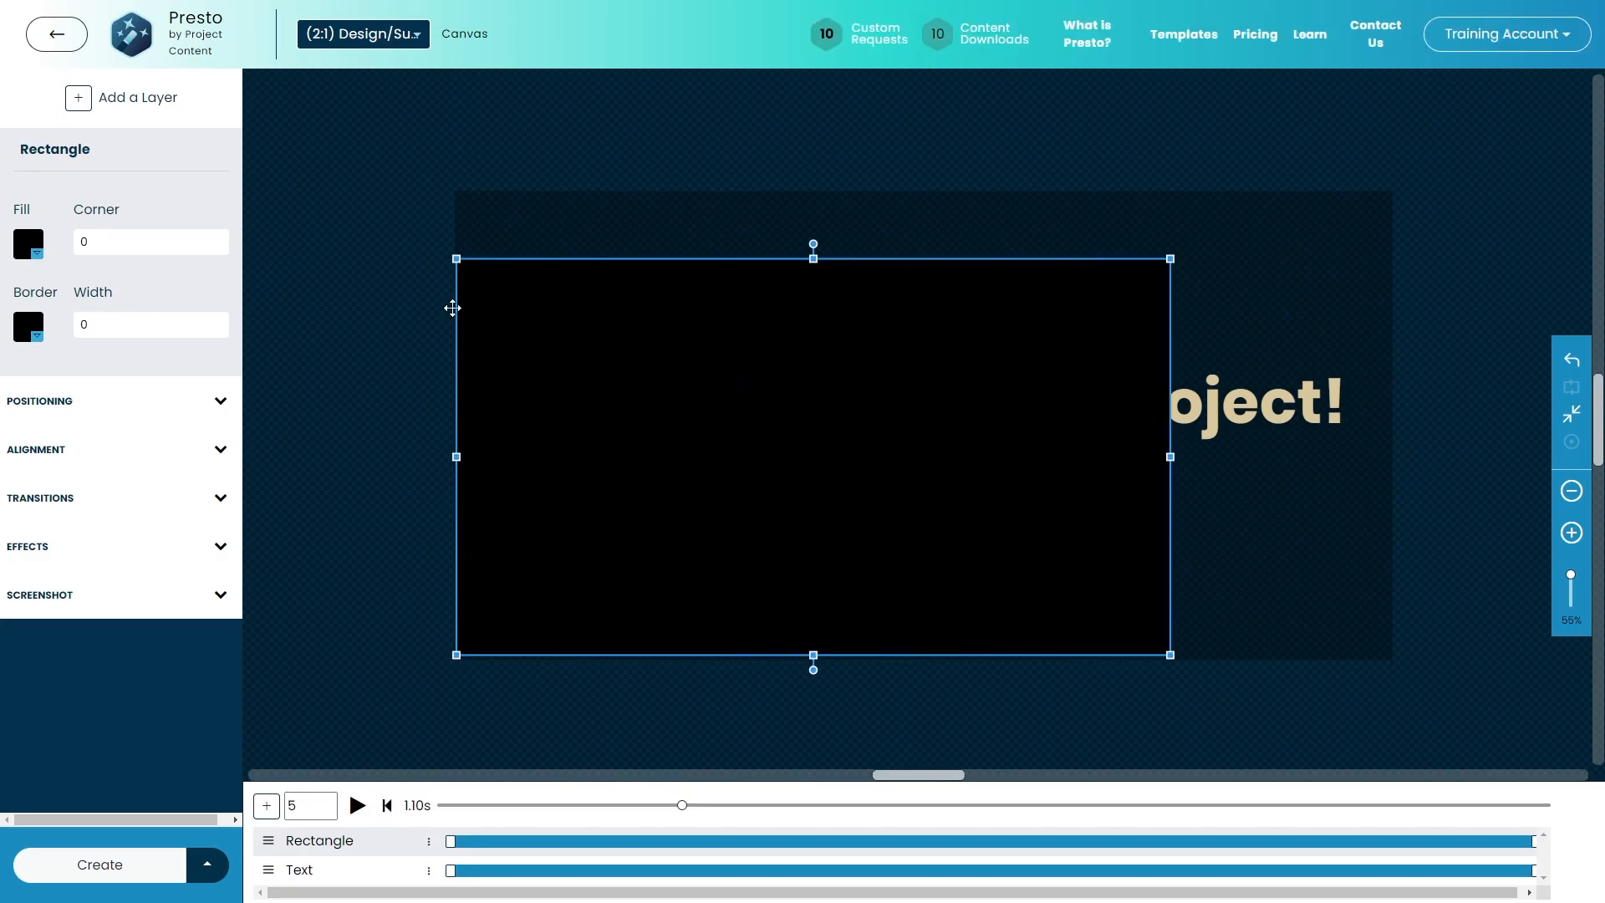
left_click(201, 410)
left_click(167, 485)
left_click(146, 521)
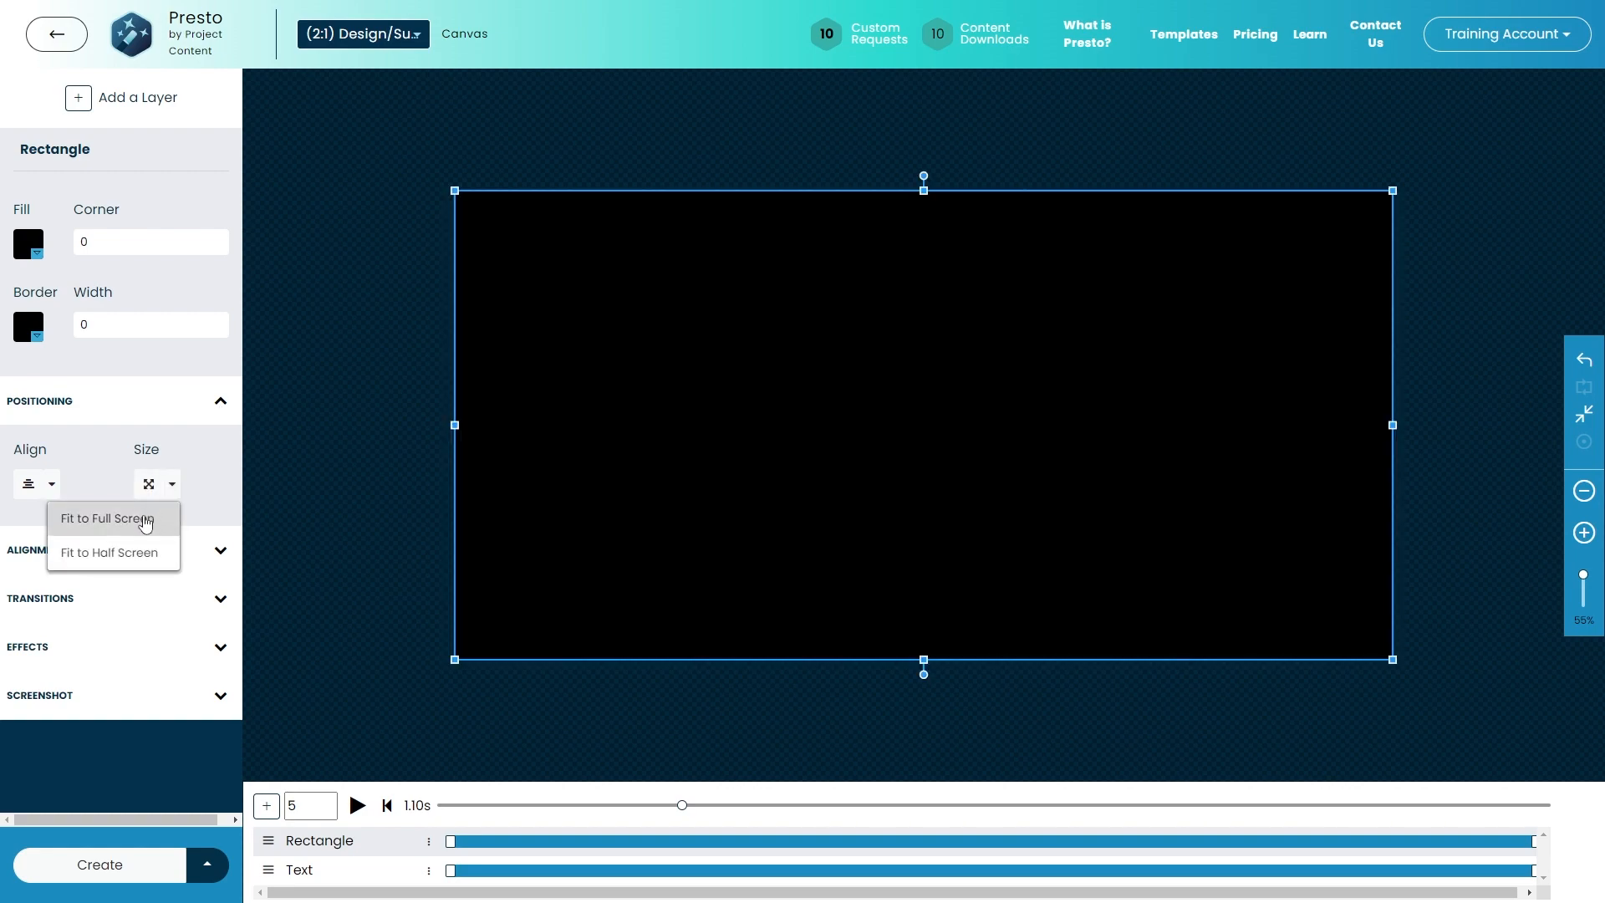
- Set the rectangle's fill to dark red, 6d1c1c
left_click(28, 243)
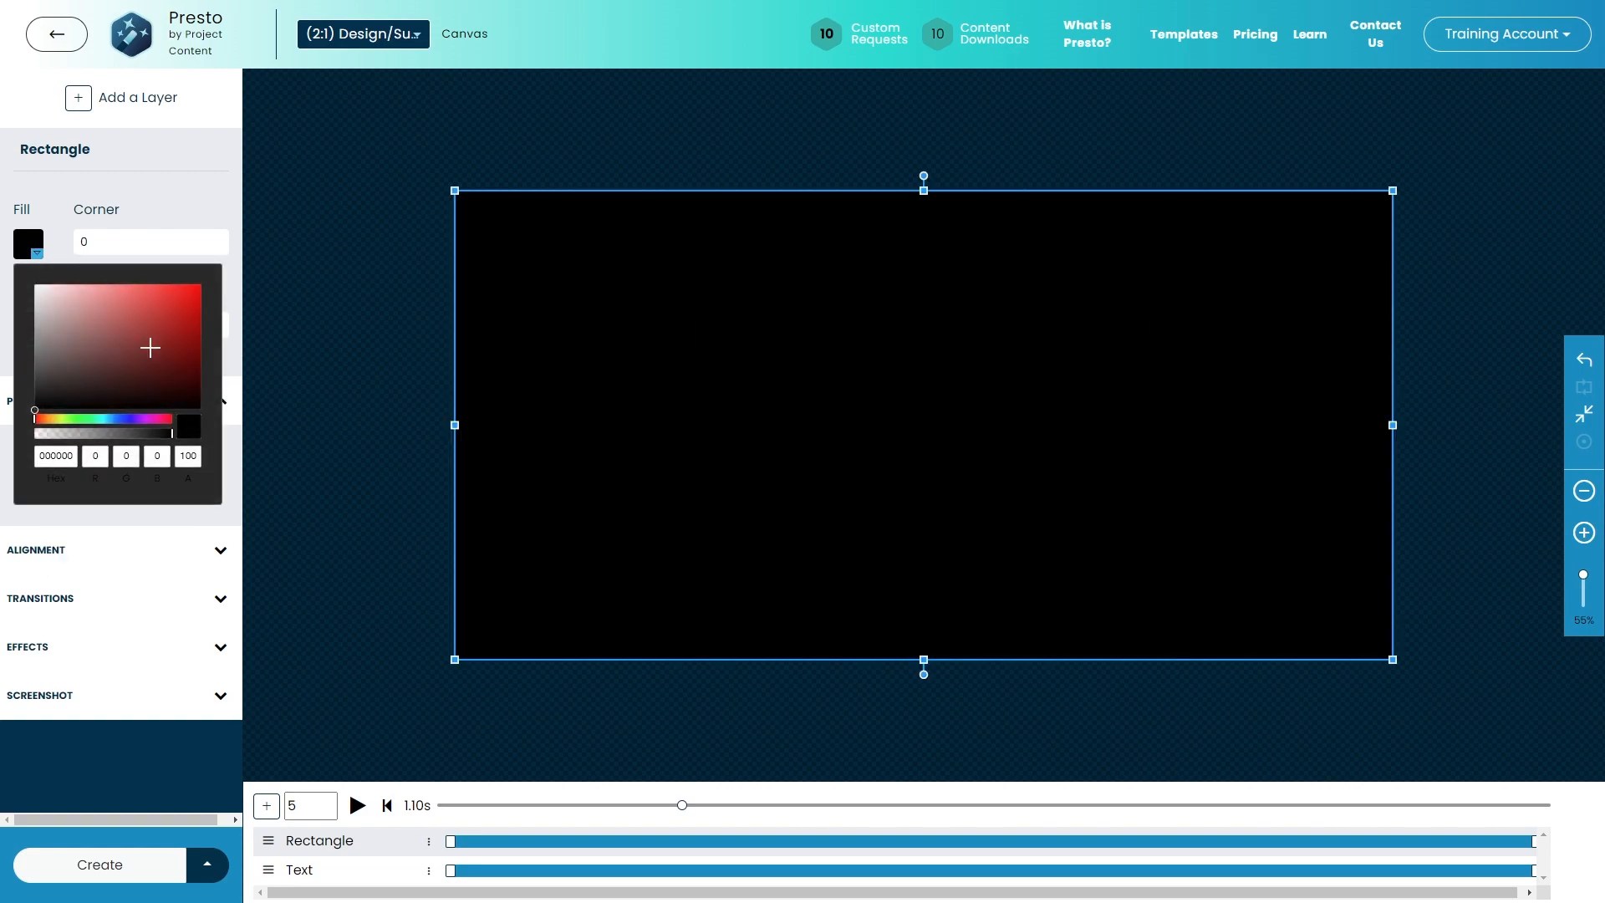
left_click(158, 360)
left_click(183, 237)
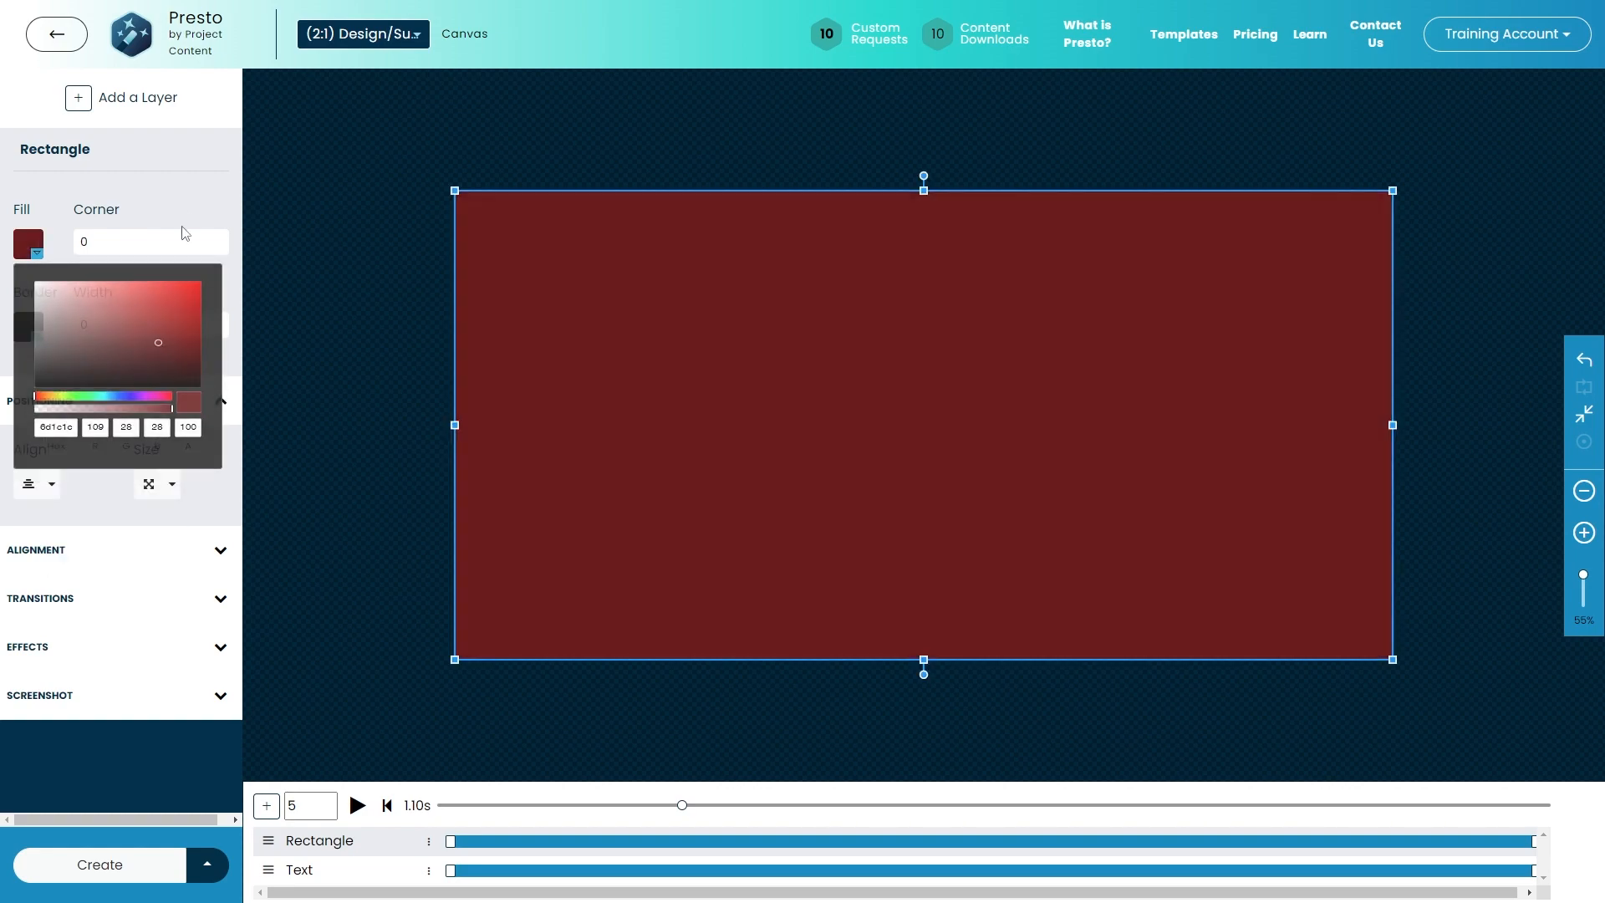
- Add the Example Background video from My Files as a media layer and fit it to full screen
left_click(266, 806)
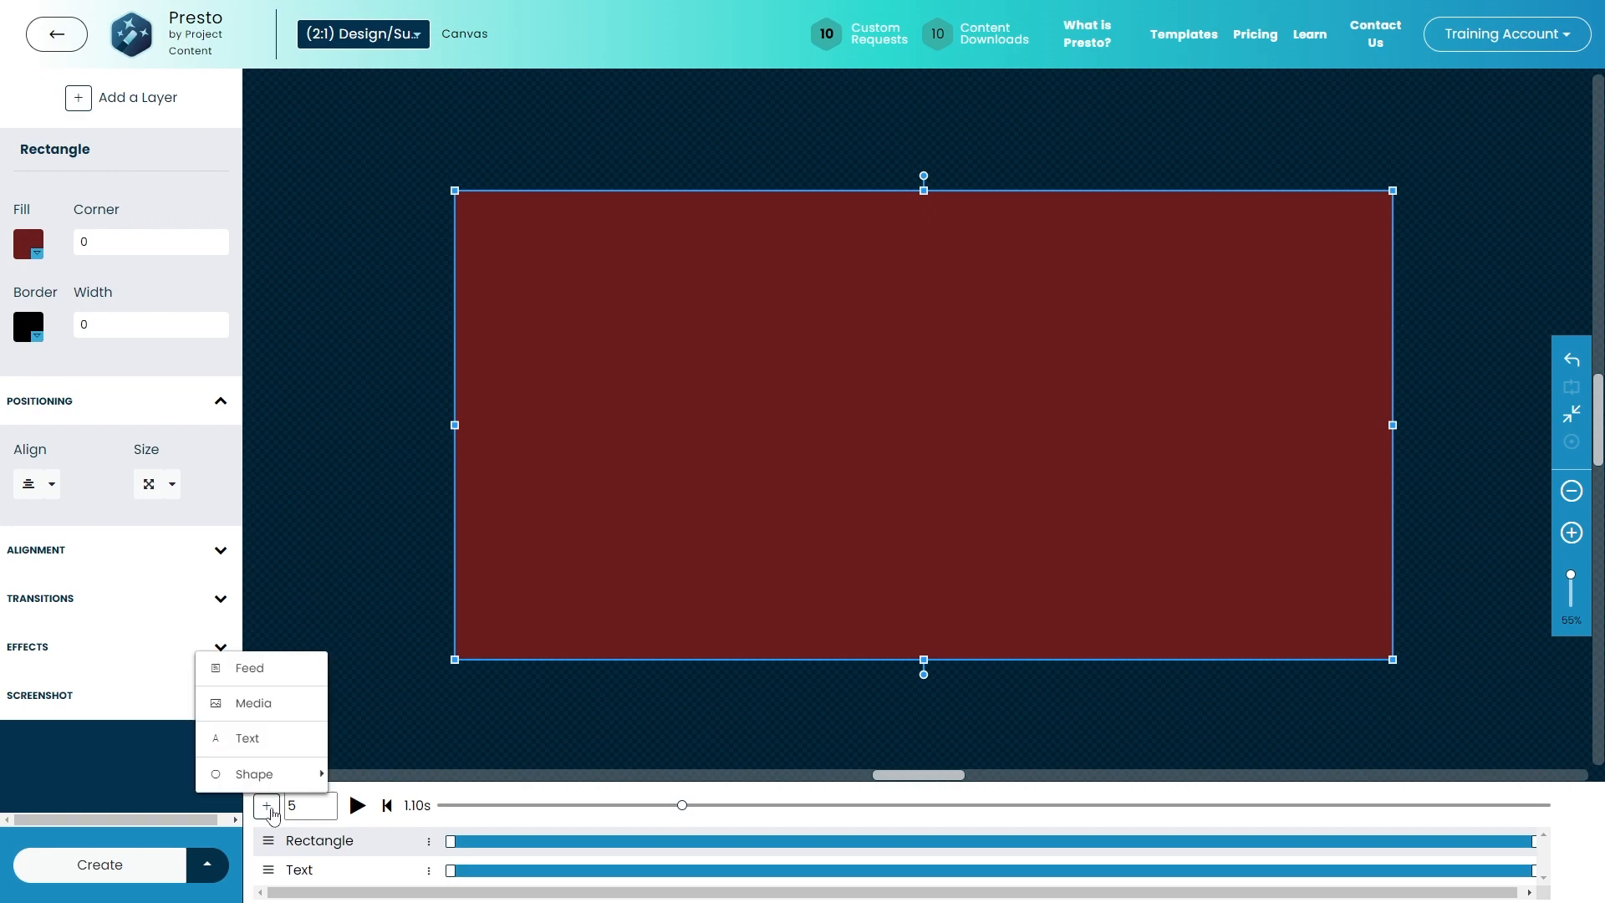
left_click(253, 704)
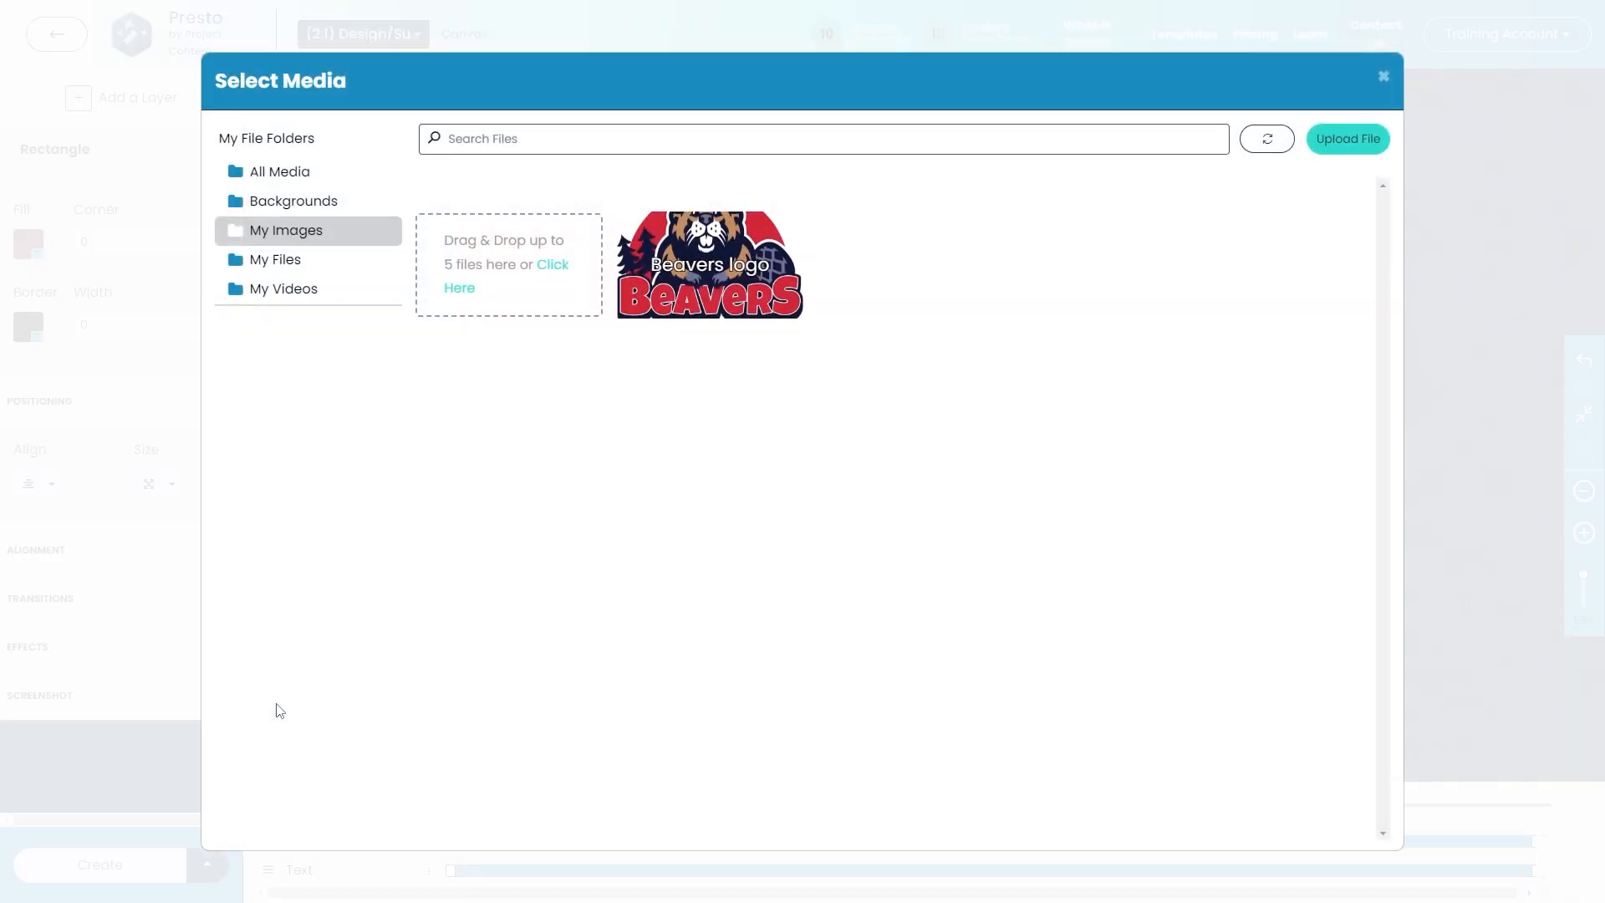
left_click(274, 259)
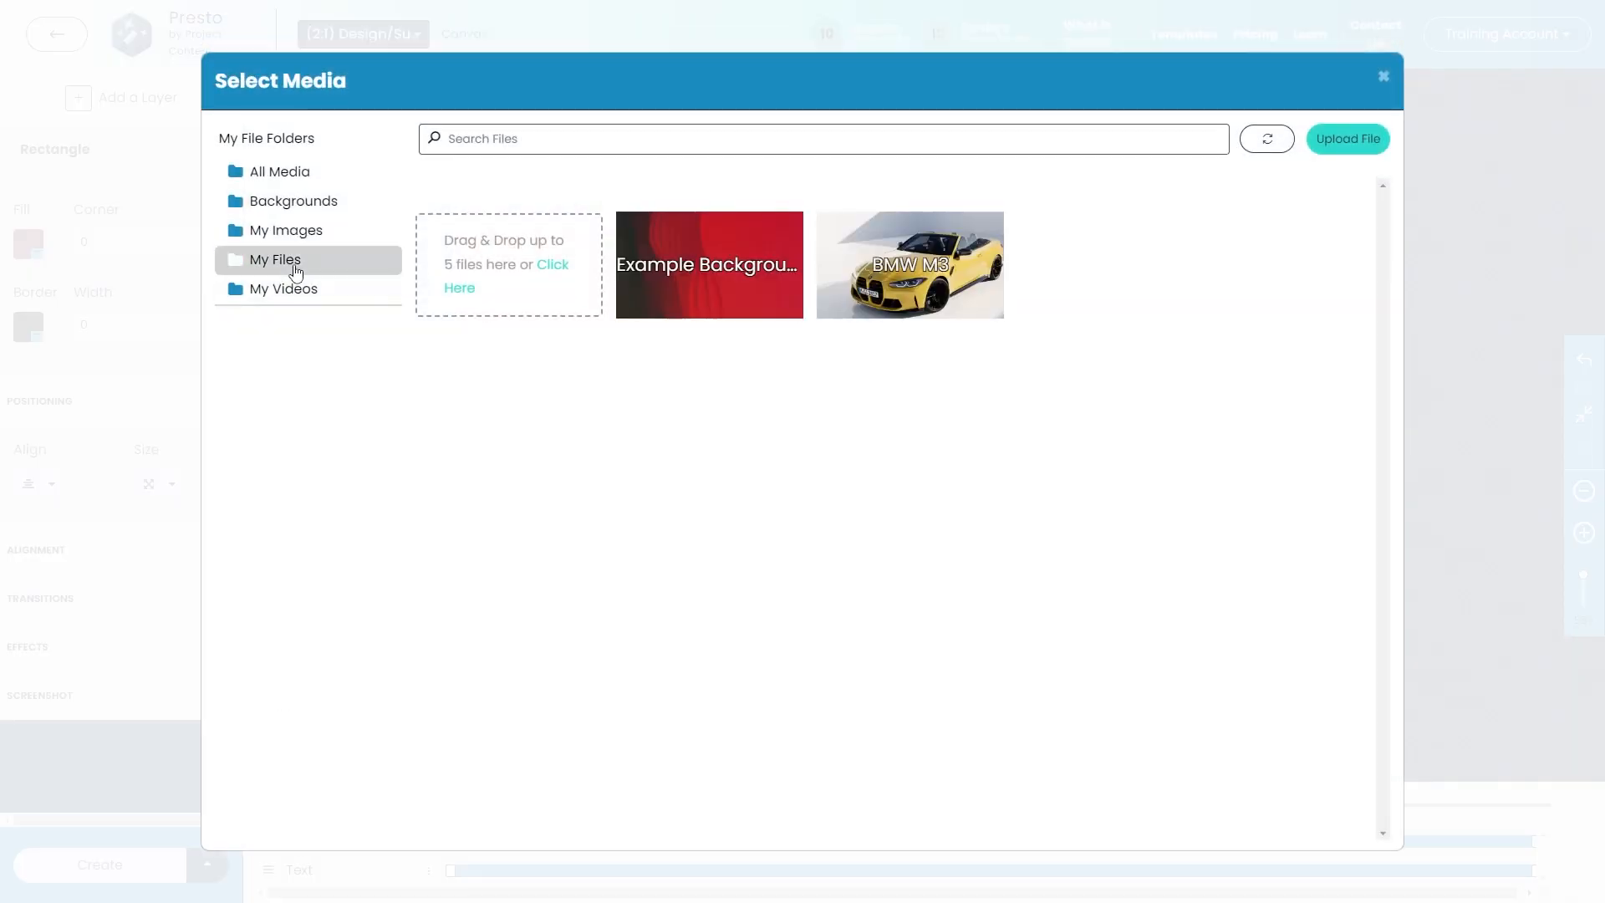
left_click(684, 294)
left_click(220, 209)
left_click(172, 292)
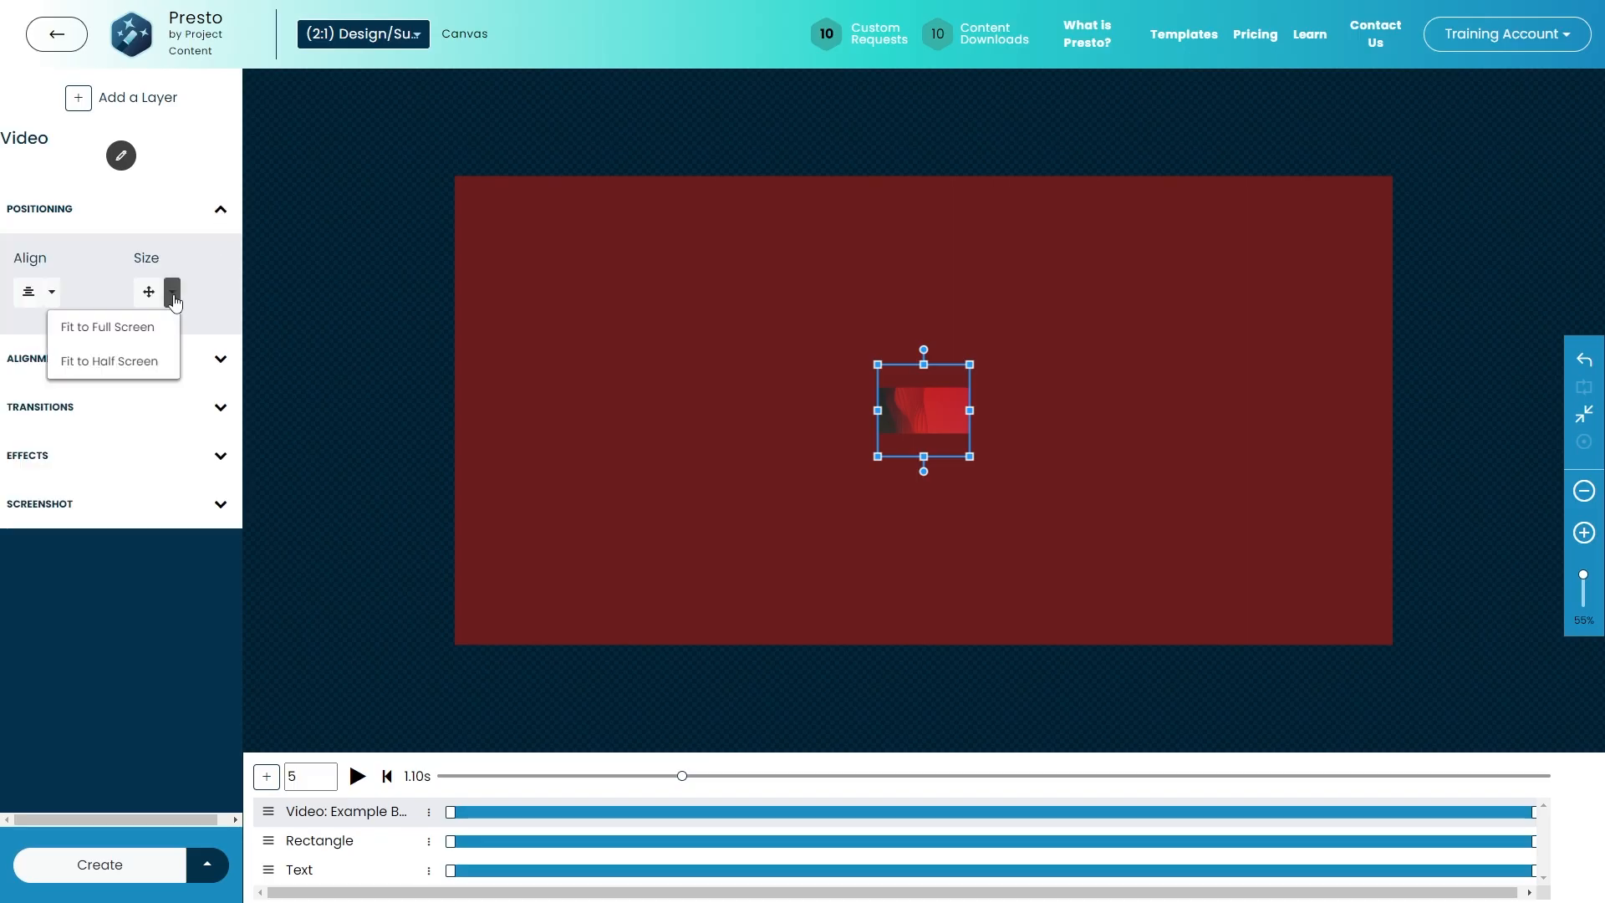
left_click(160, 333)
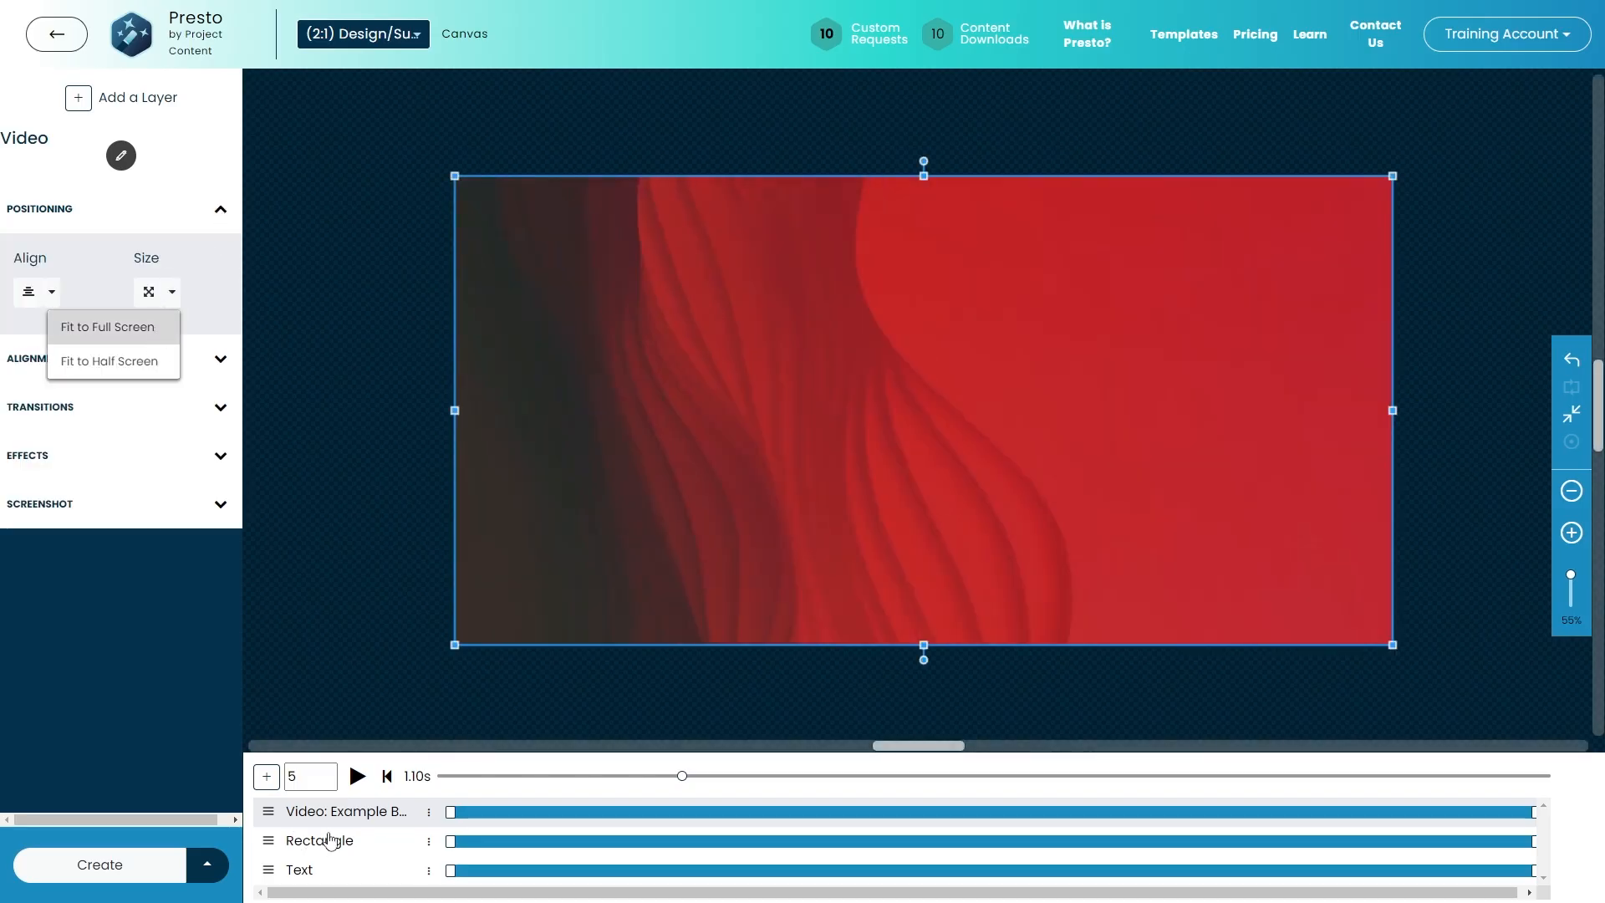
- Move the Example Background video layer beneath the text layer in the layer order
left_click(355, 820)
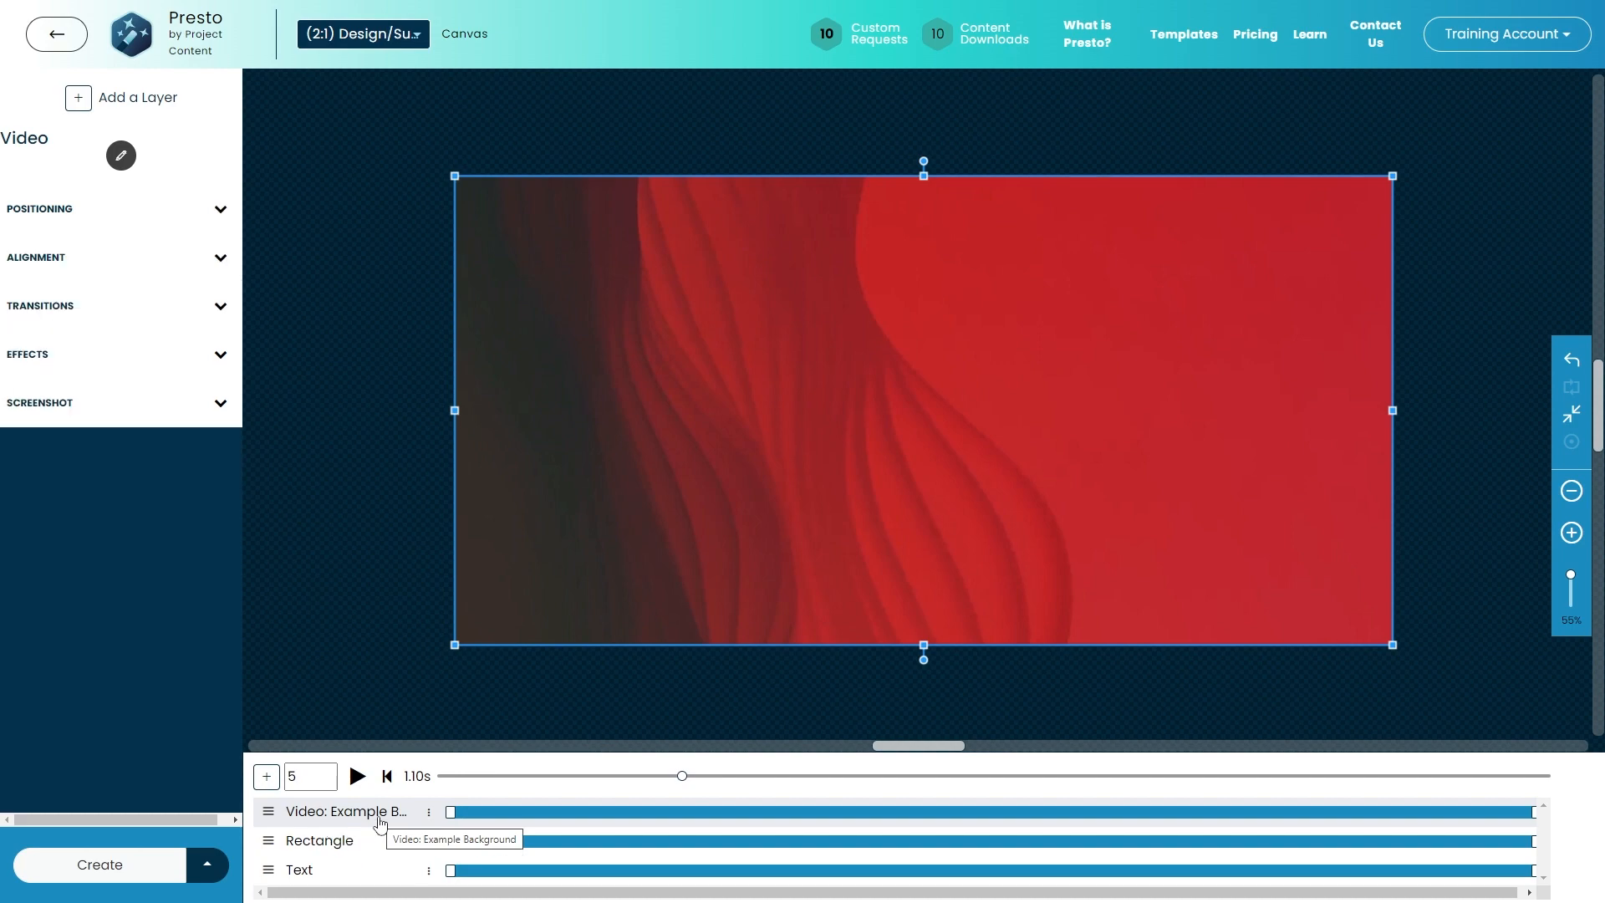
left_click(336, 850)
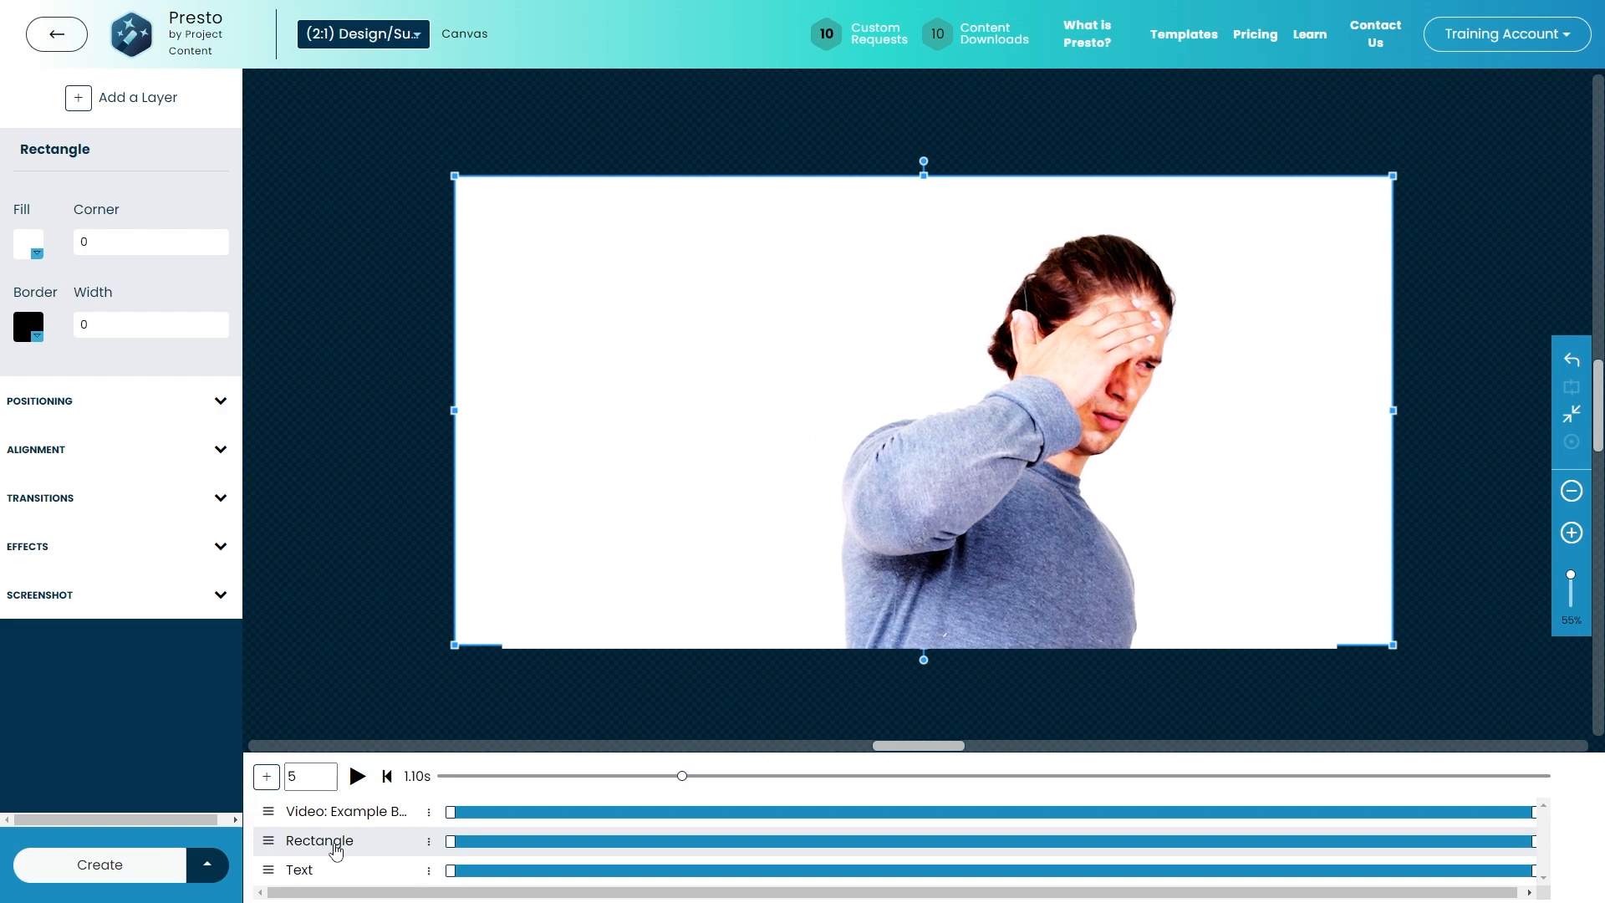
left_click(339, 823)
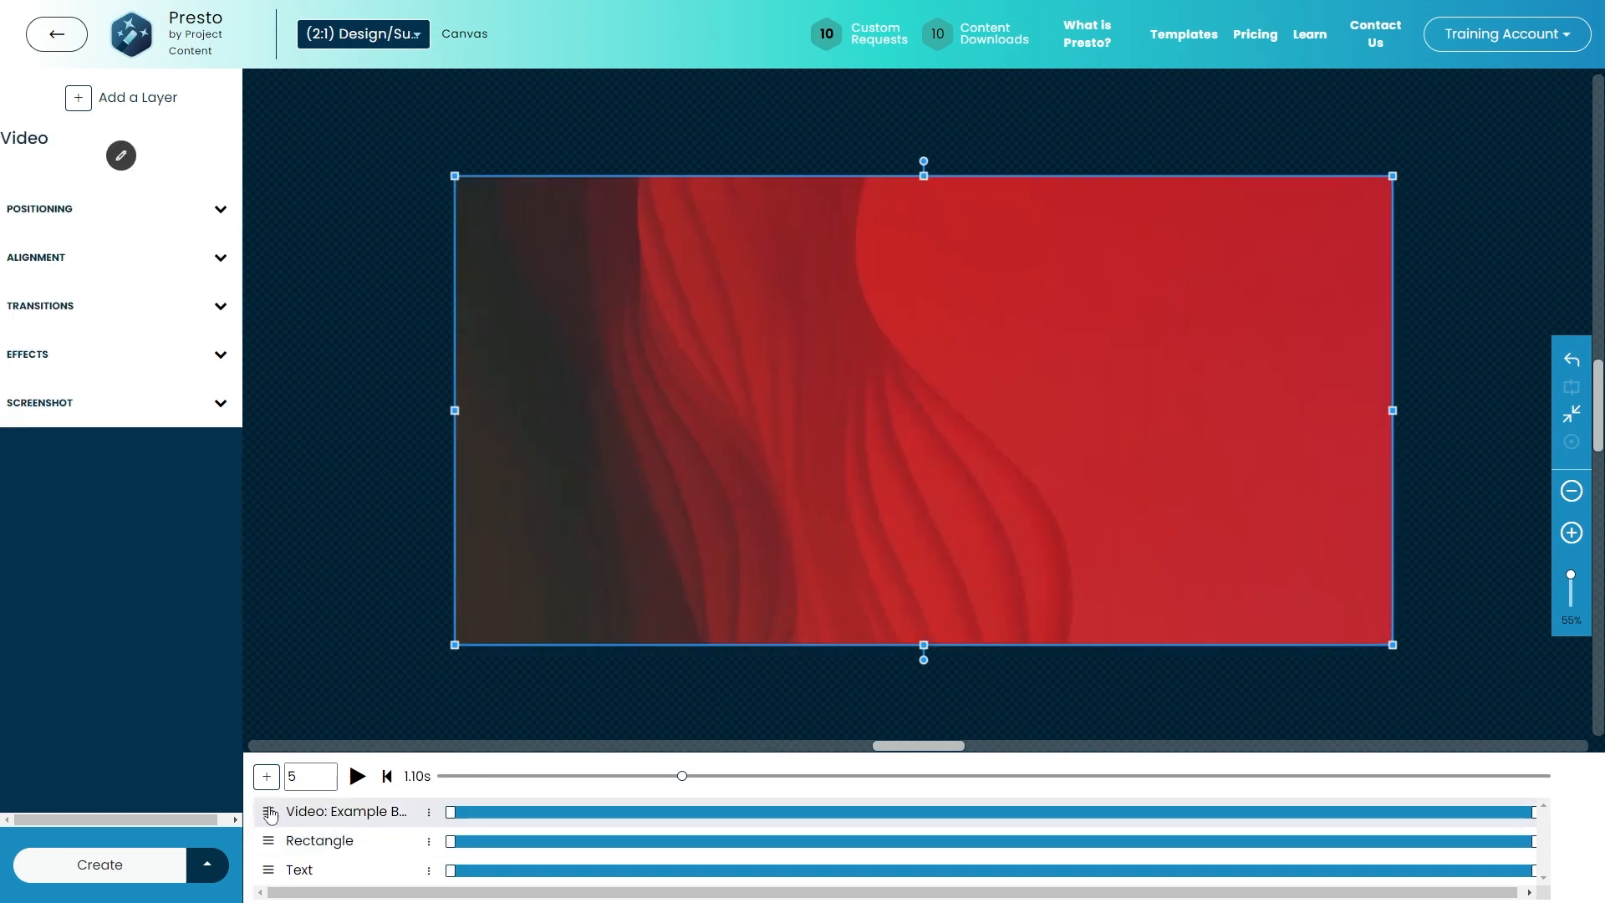
left_click_drag(269, 813, 269, 886)
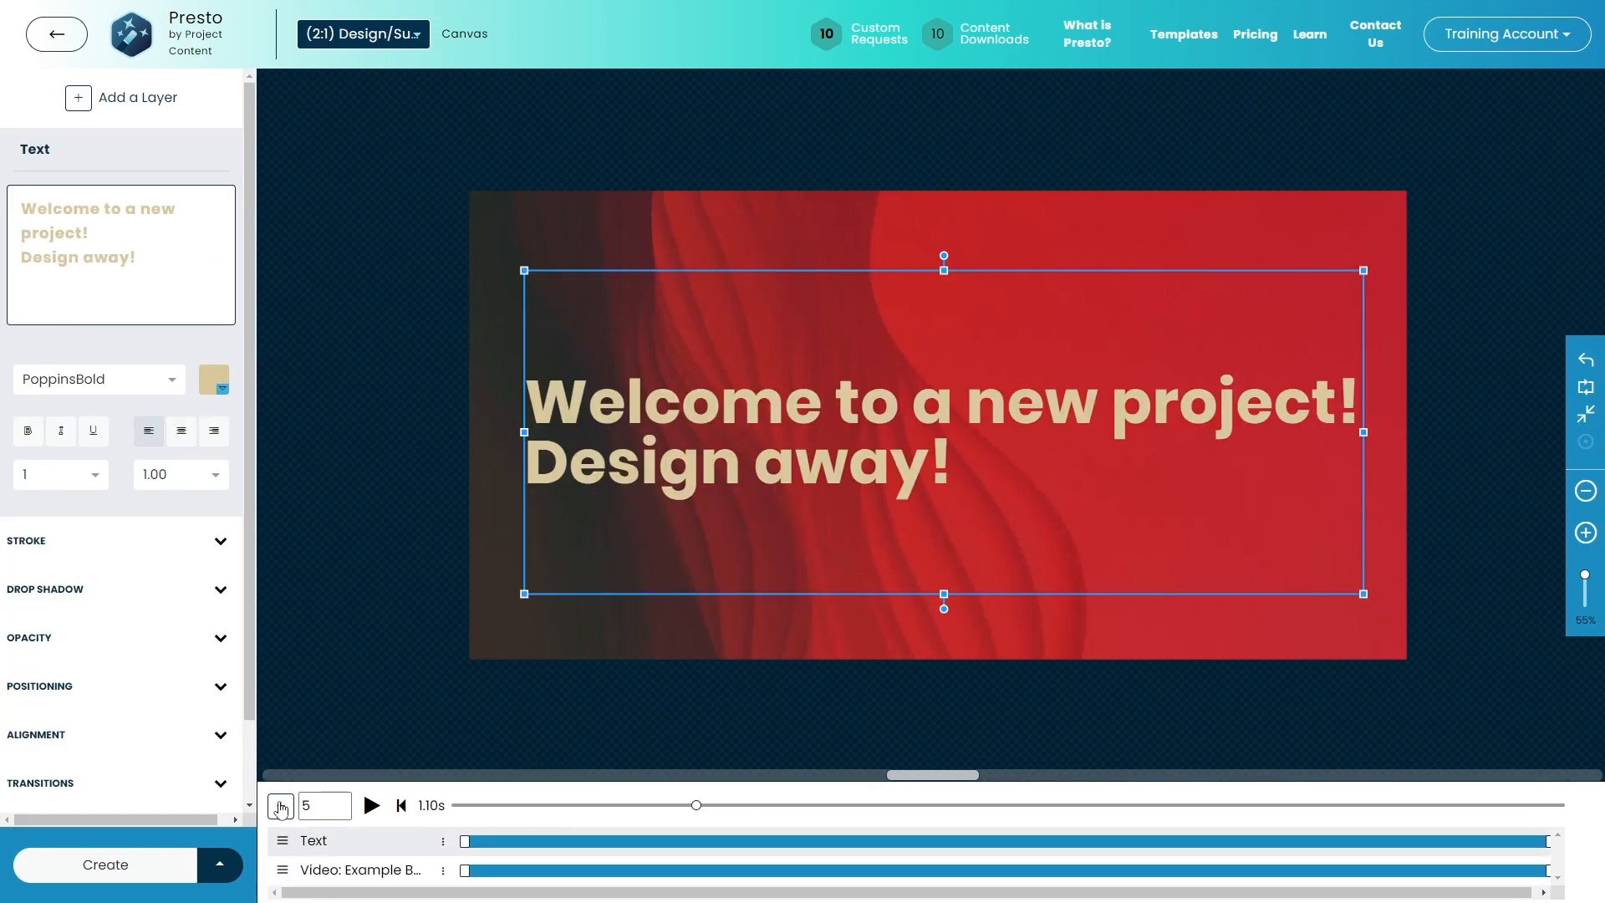
- Replace the welcome text with "B-BALL", "GAME" and "TONIGHT" on three separate lines
left_click(281, 807)
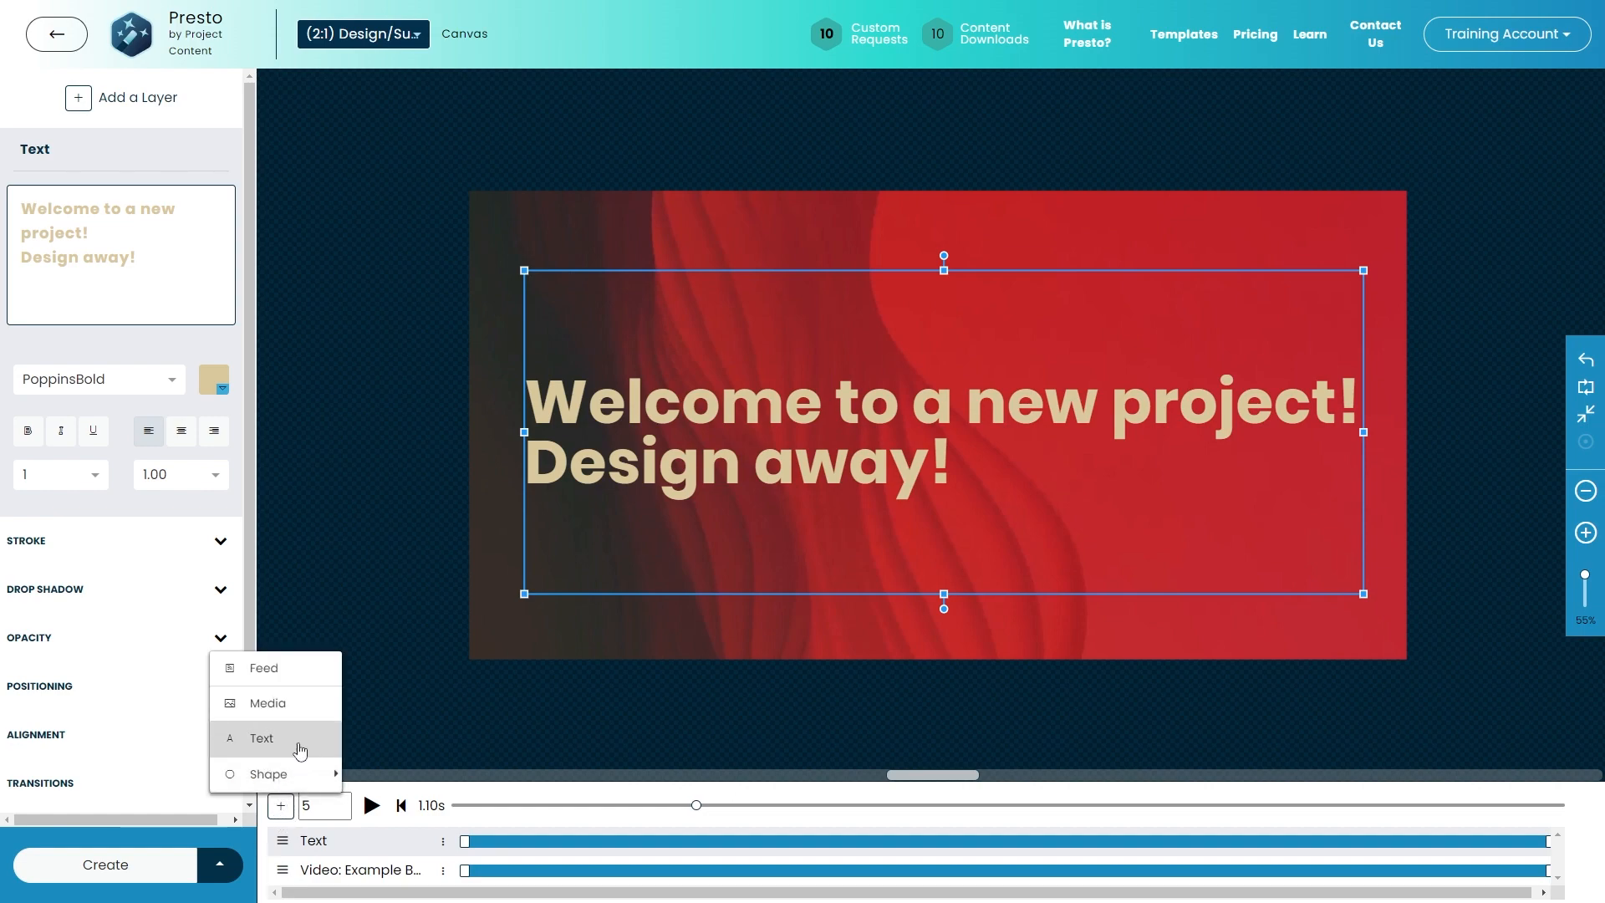
left_click(833, 478)
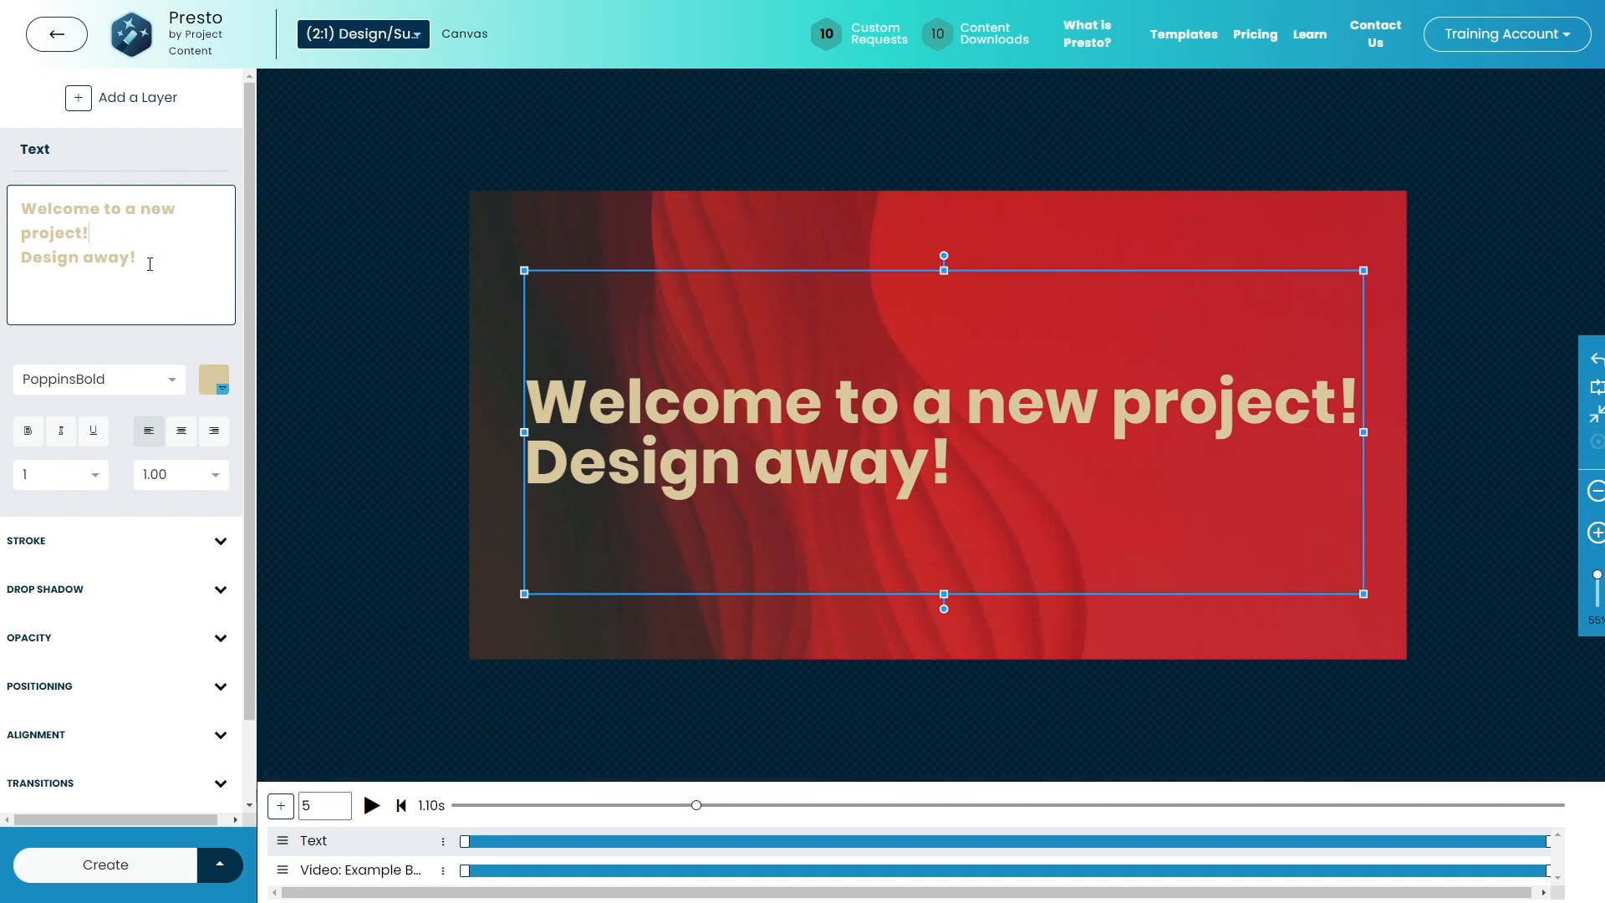
left_click_drag(150, 264, 20, 207)
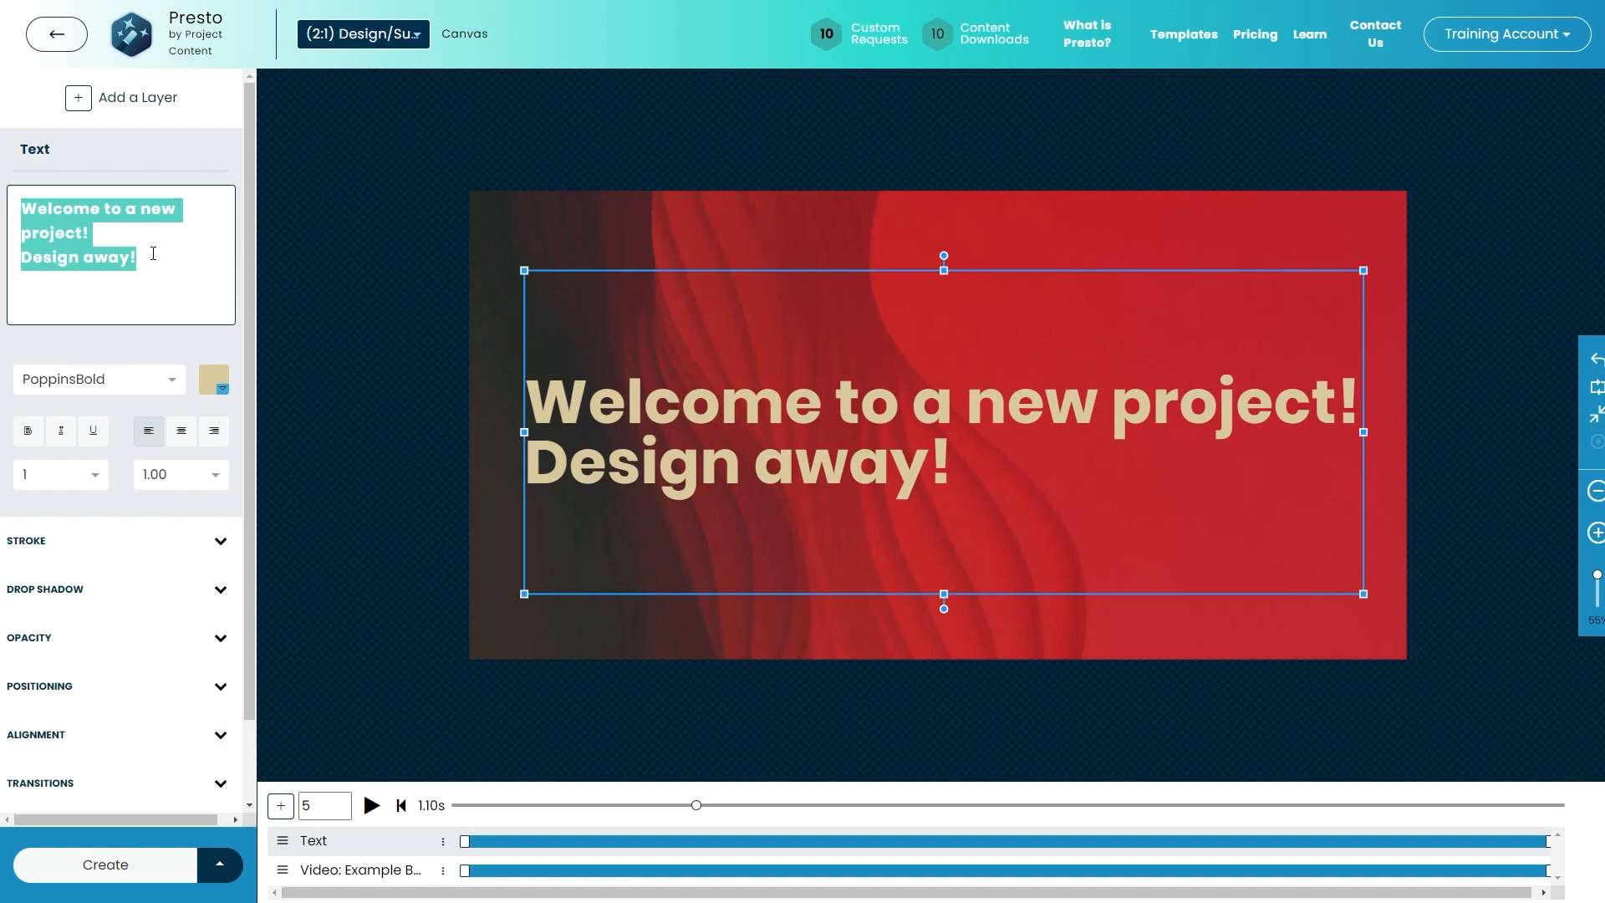
left_click_drag(153, 254, 34, 203)
type("B")
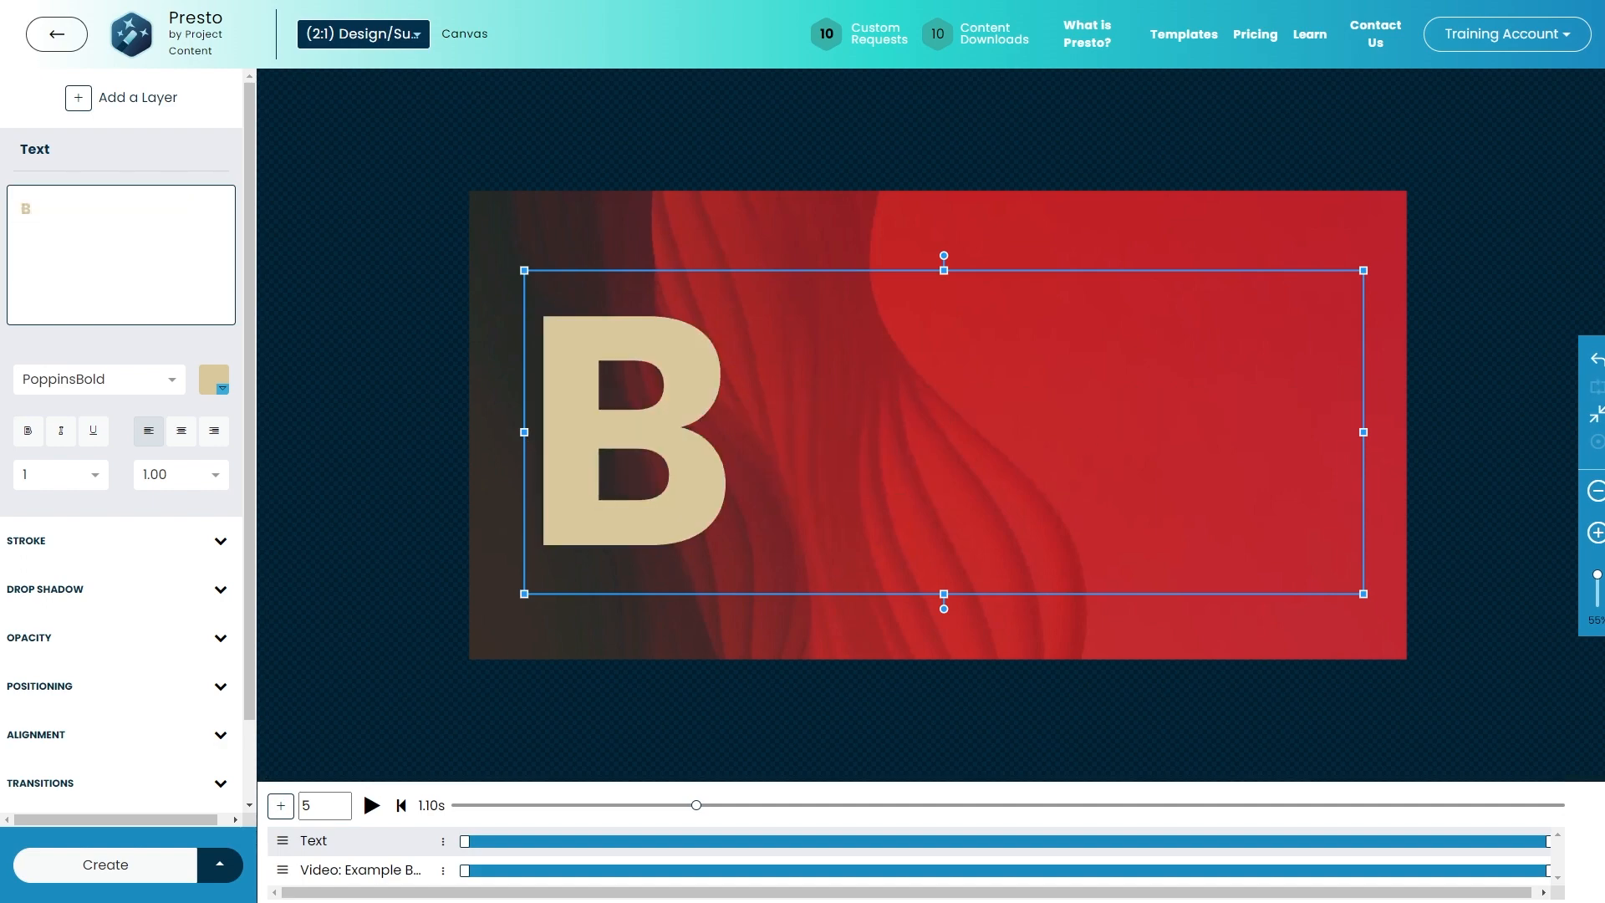
type("-BALL")
key("Return")
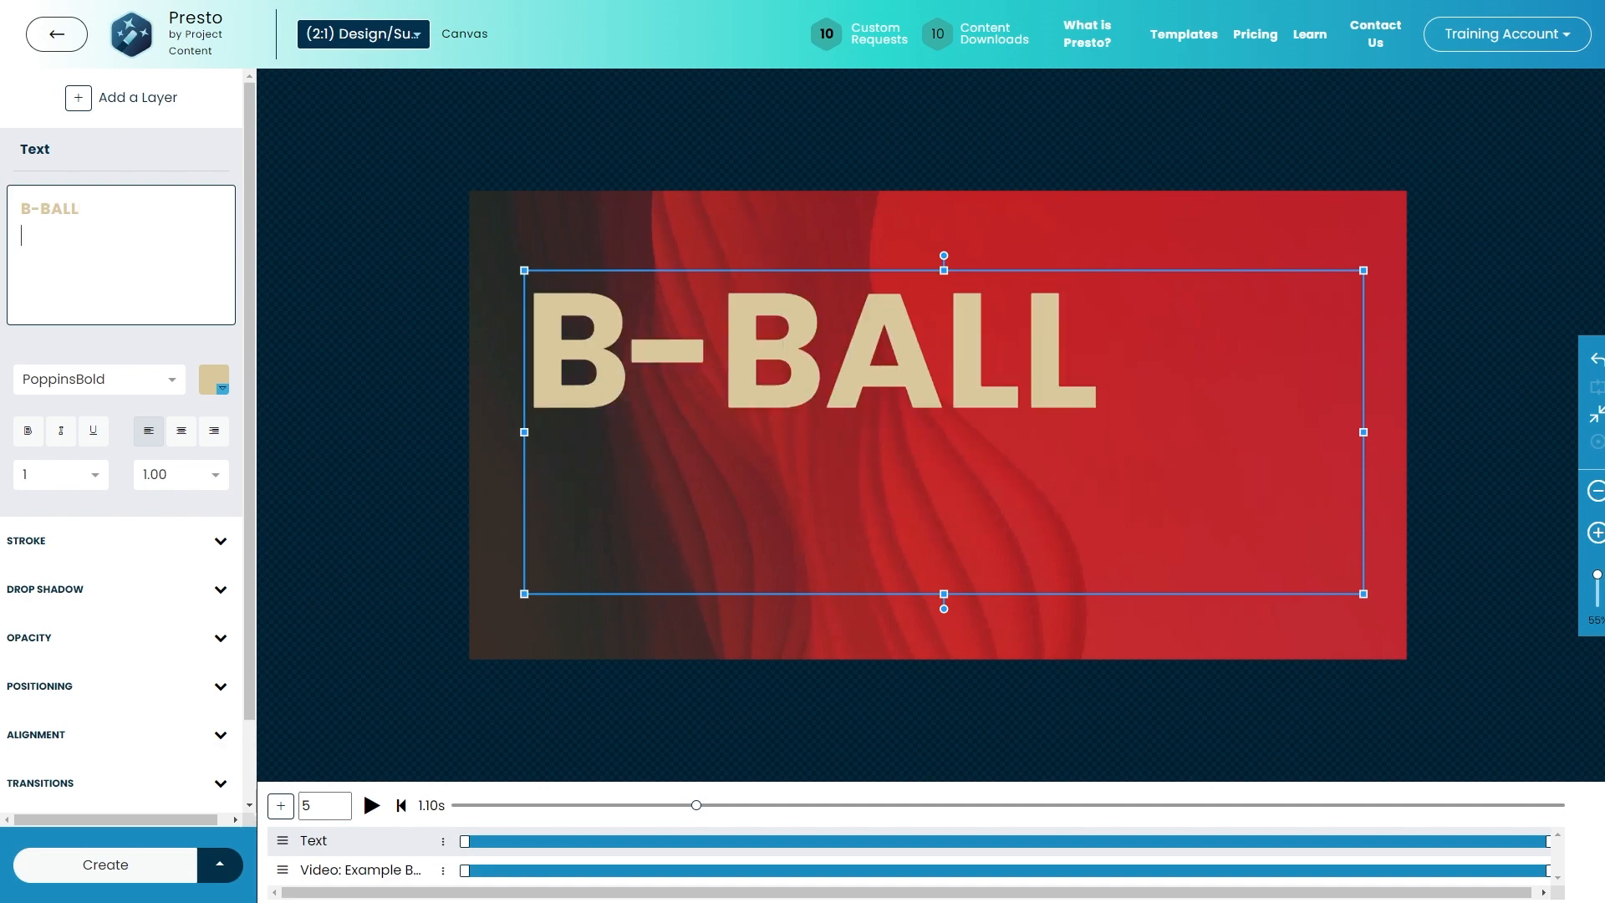
type("GAME")
key("Return")
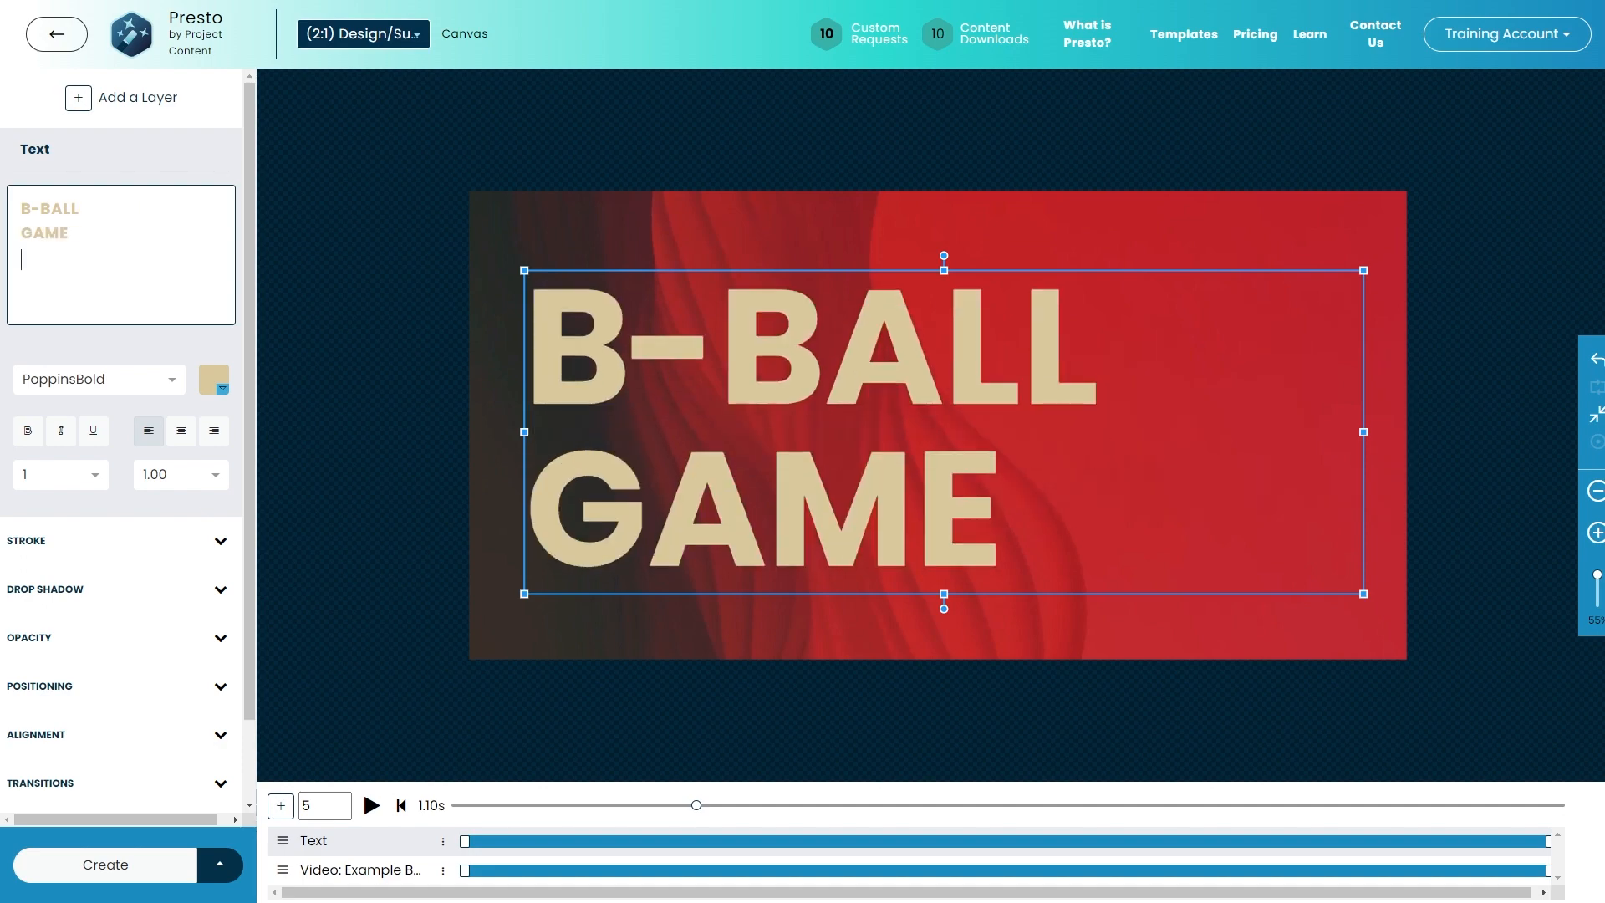
type("TONIGHT")
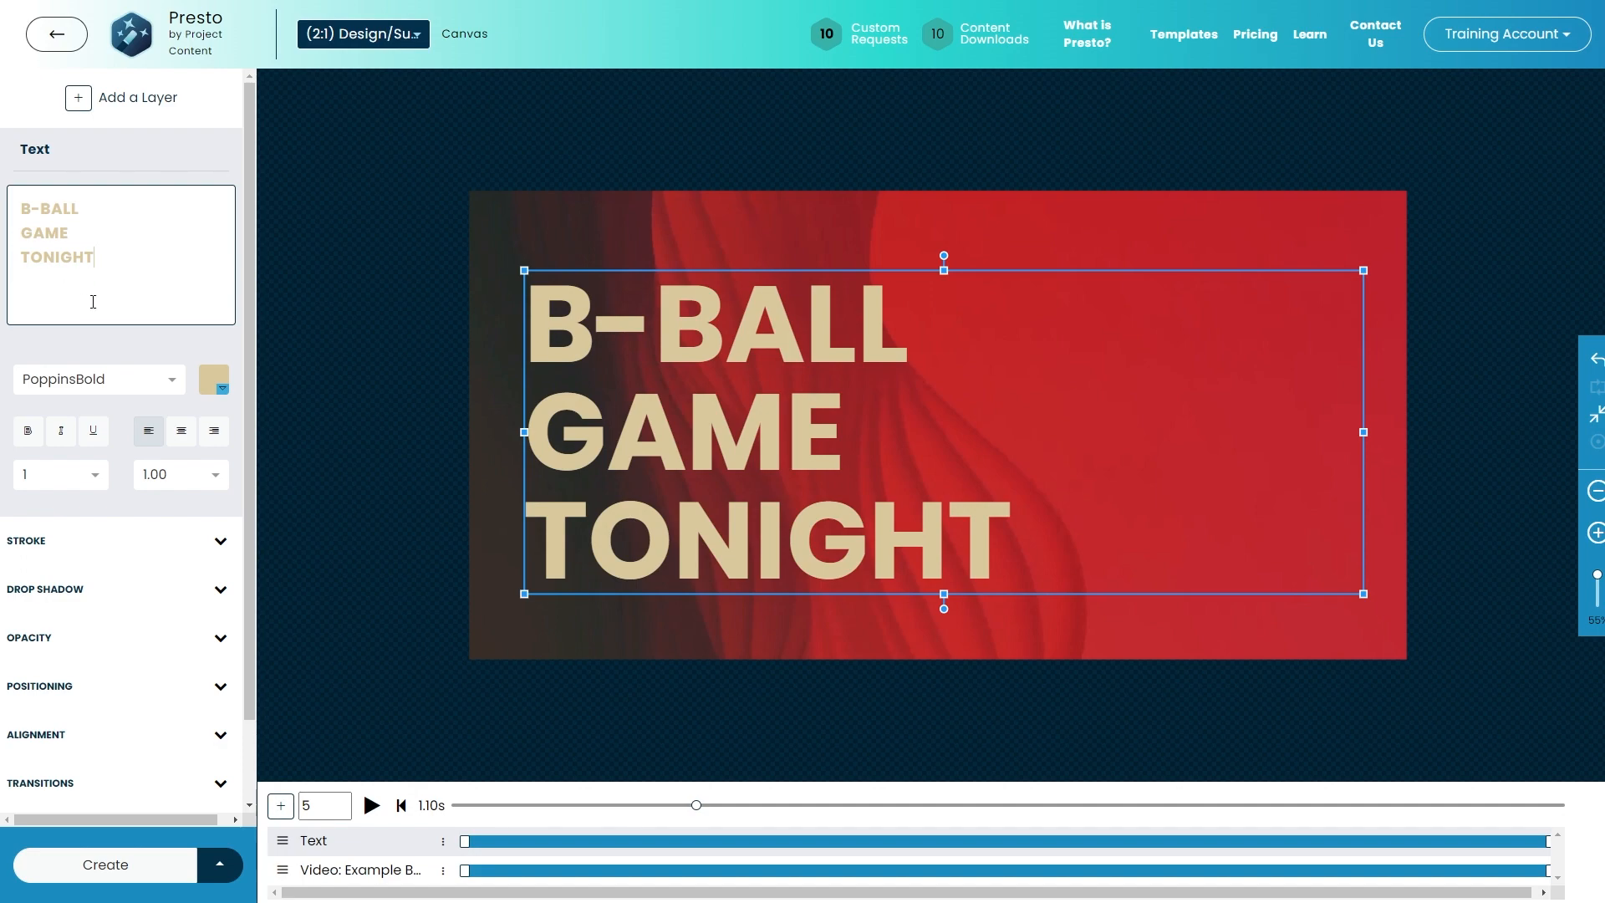
- Narrow the text box from its left edge to about the canvas's right two-thirds and color the text white
left_click_drag(524, 432, 803, 433)
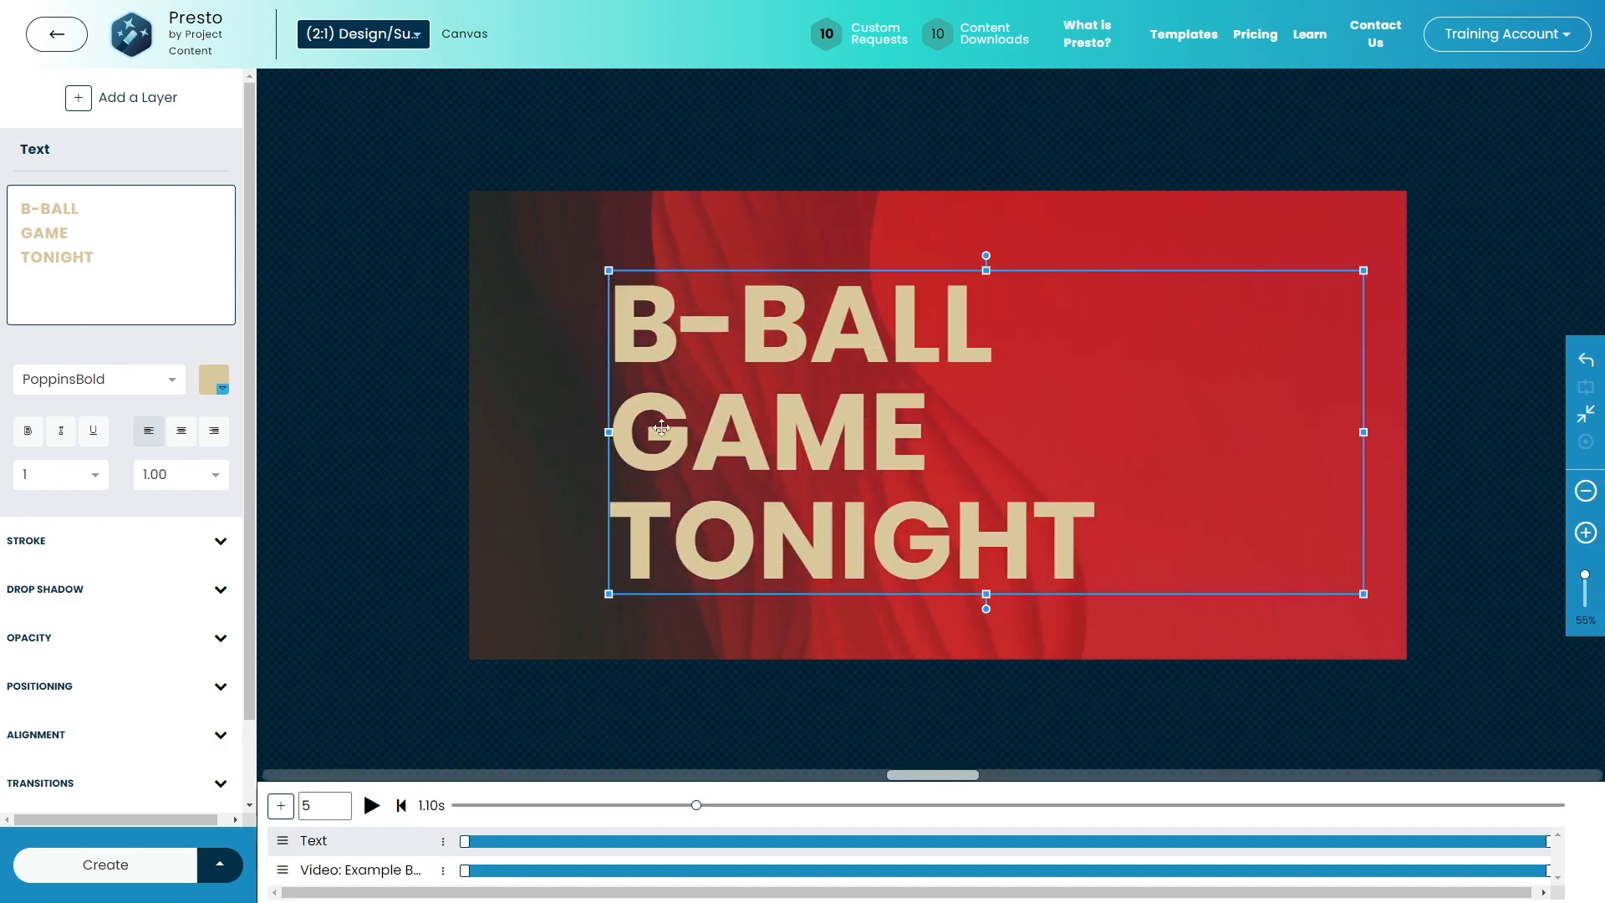
left_click(214, 384)
left_click(41, 421)
left_click(155, 376)
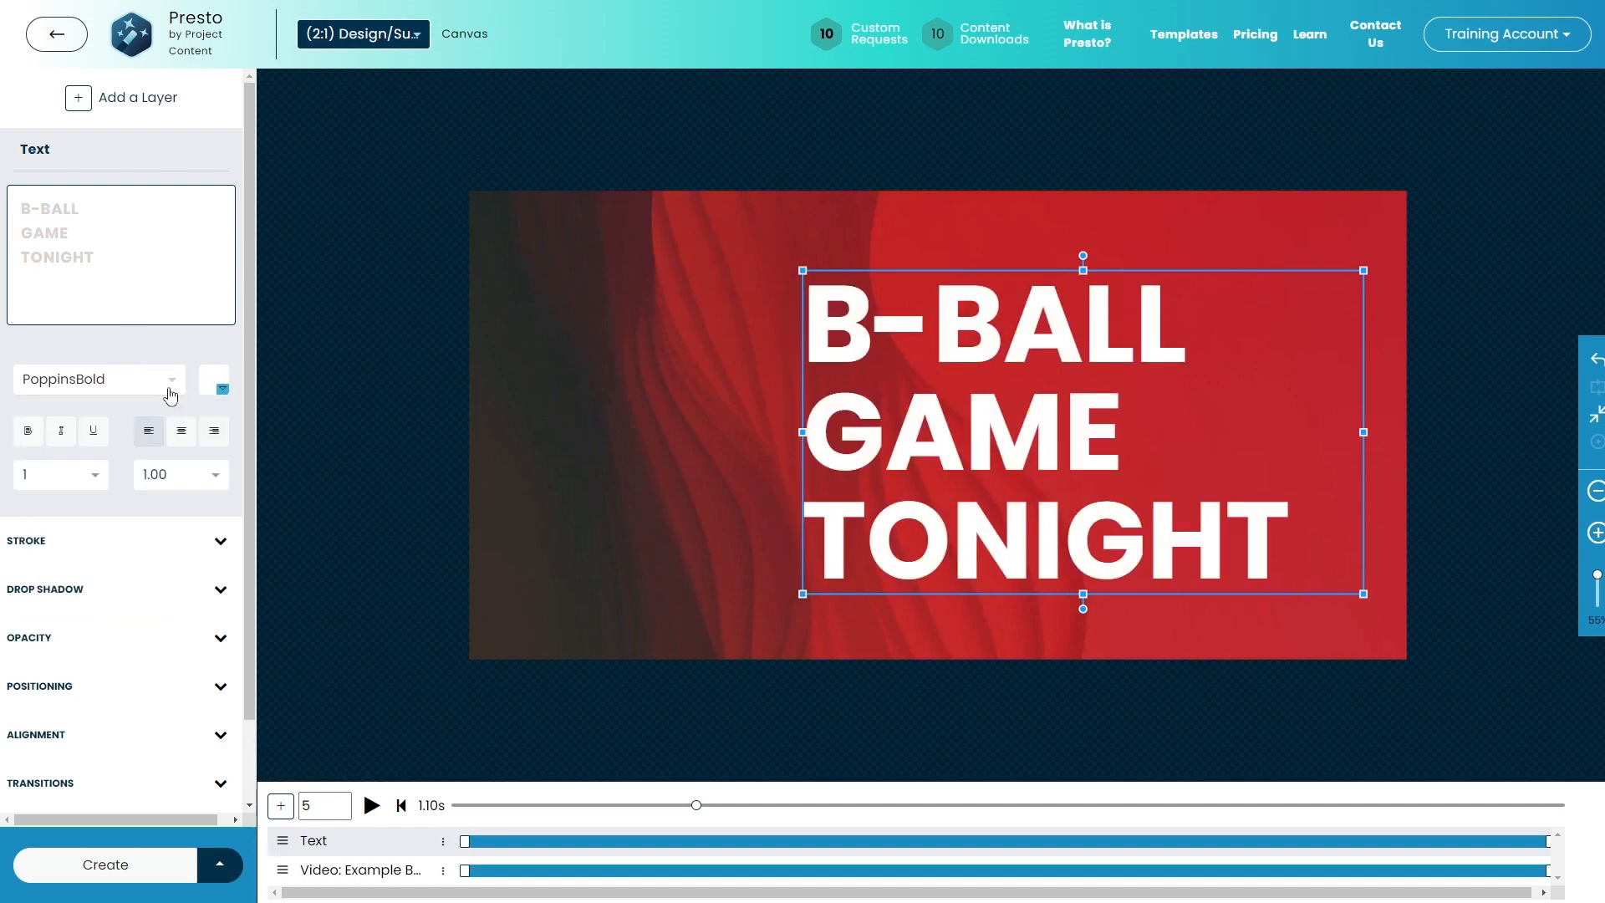
left_click(161, 380)
left_click(125, 451)
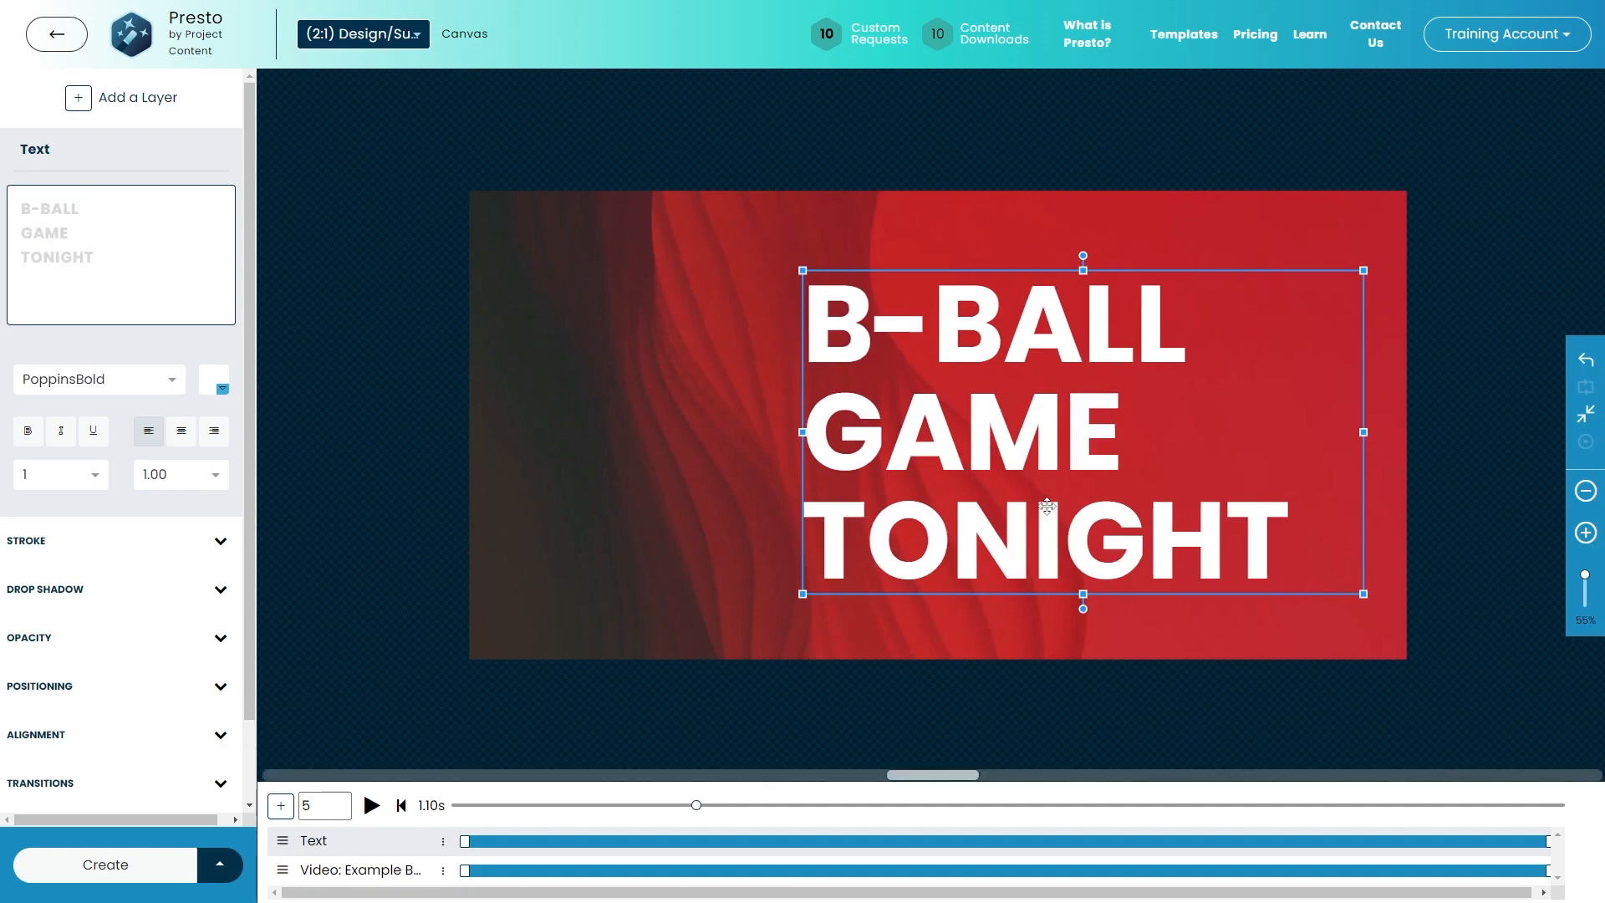
- Shrink the B-BALL GAME TONIGHT text box and position it in the upper-right part of the canvas
left_click_drag(1045, 517, 1047, 474)
left_click_drag(1086, 552, 1087, 473)
left_click_drag(1367, 351, 1323, 357)
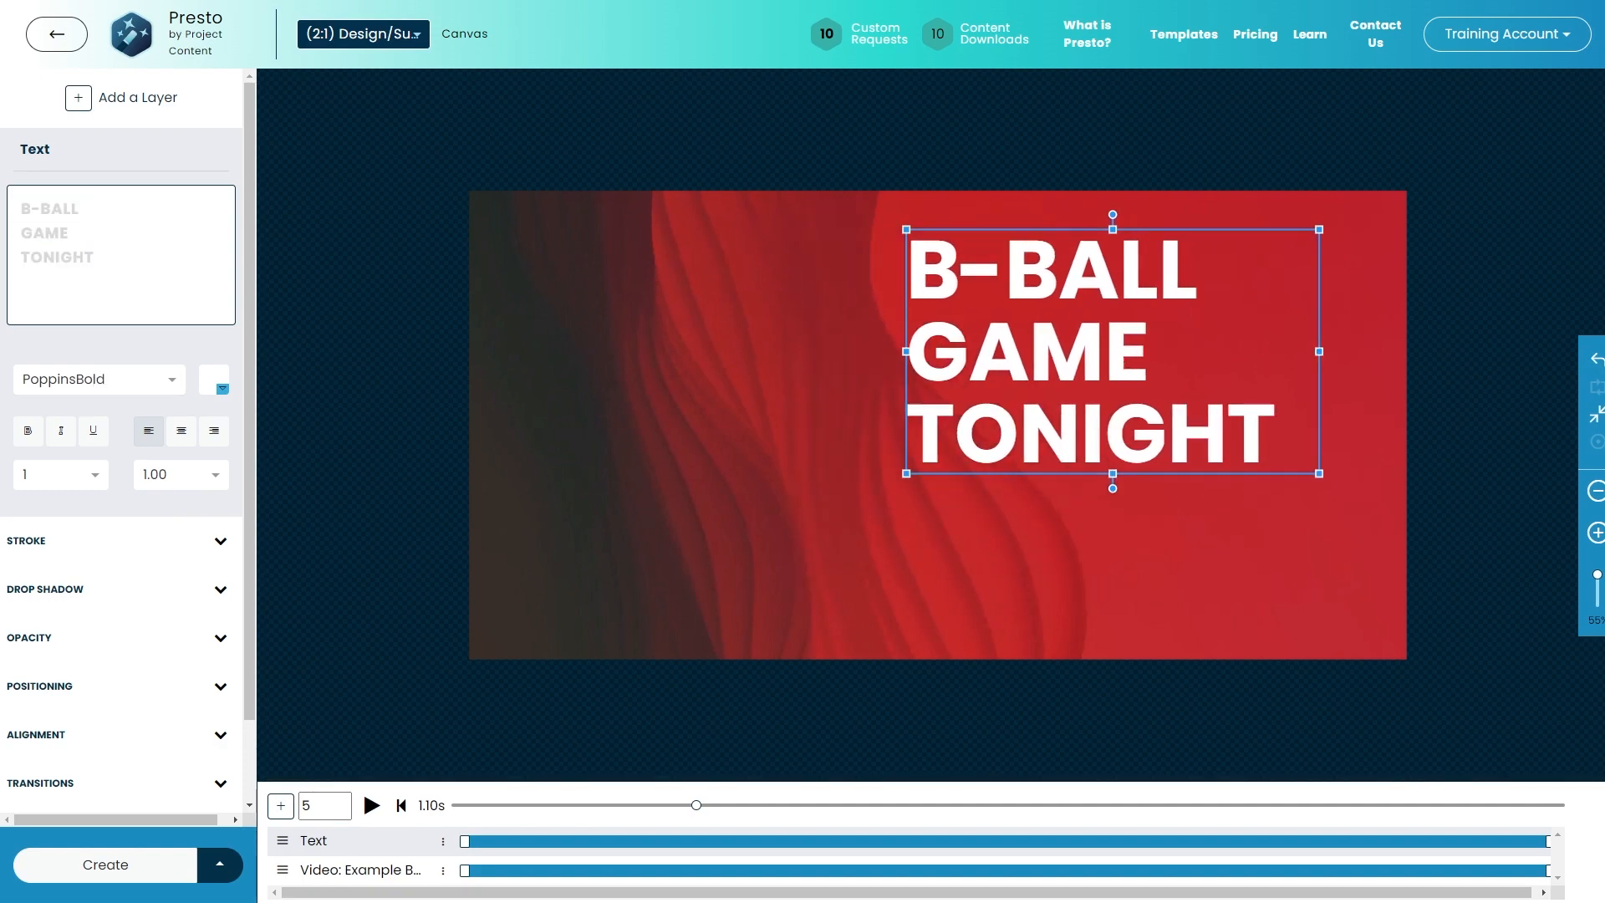
- Add the Beavers logo image from the My Images folder and move it to the upper-left part of the canvas
left_click(281, 805)
left_click(289, 704)
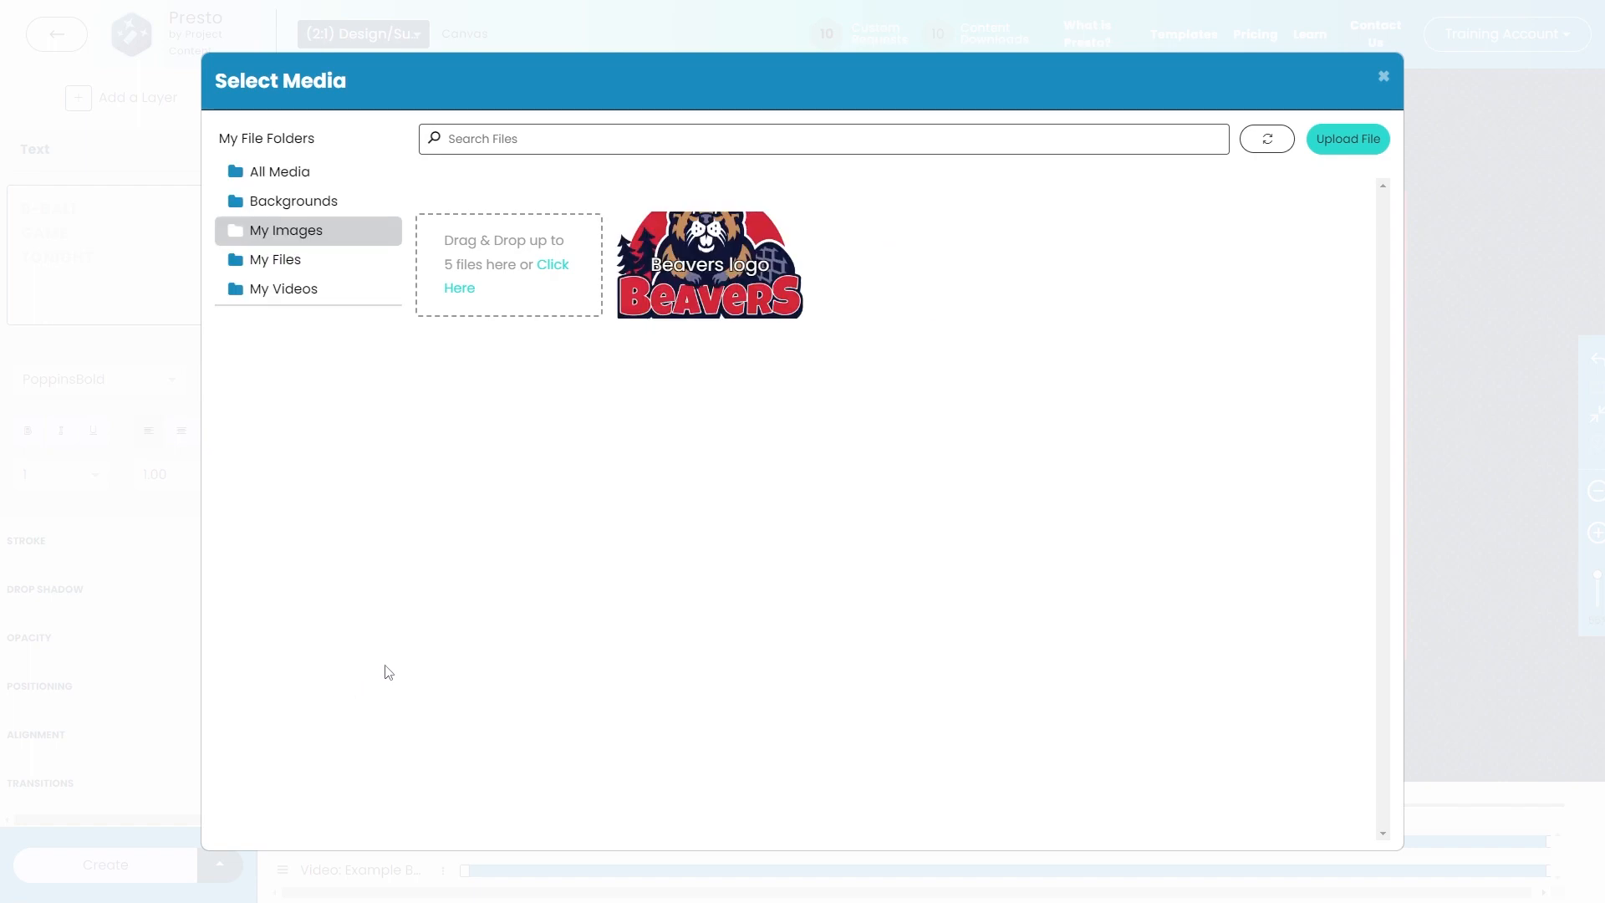
left_click(778, 329)
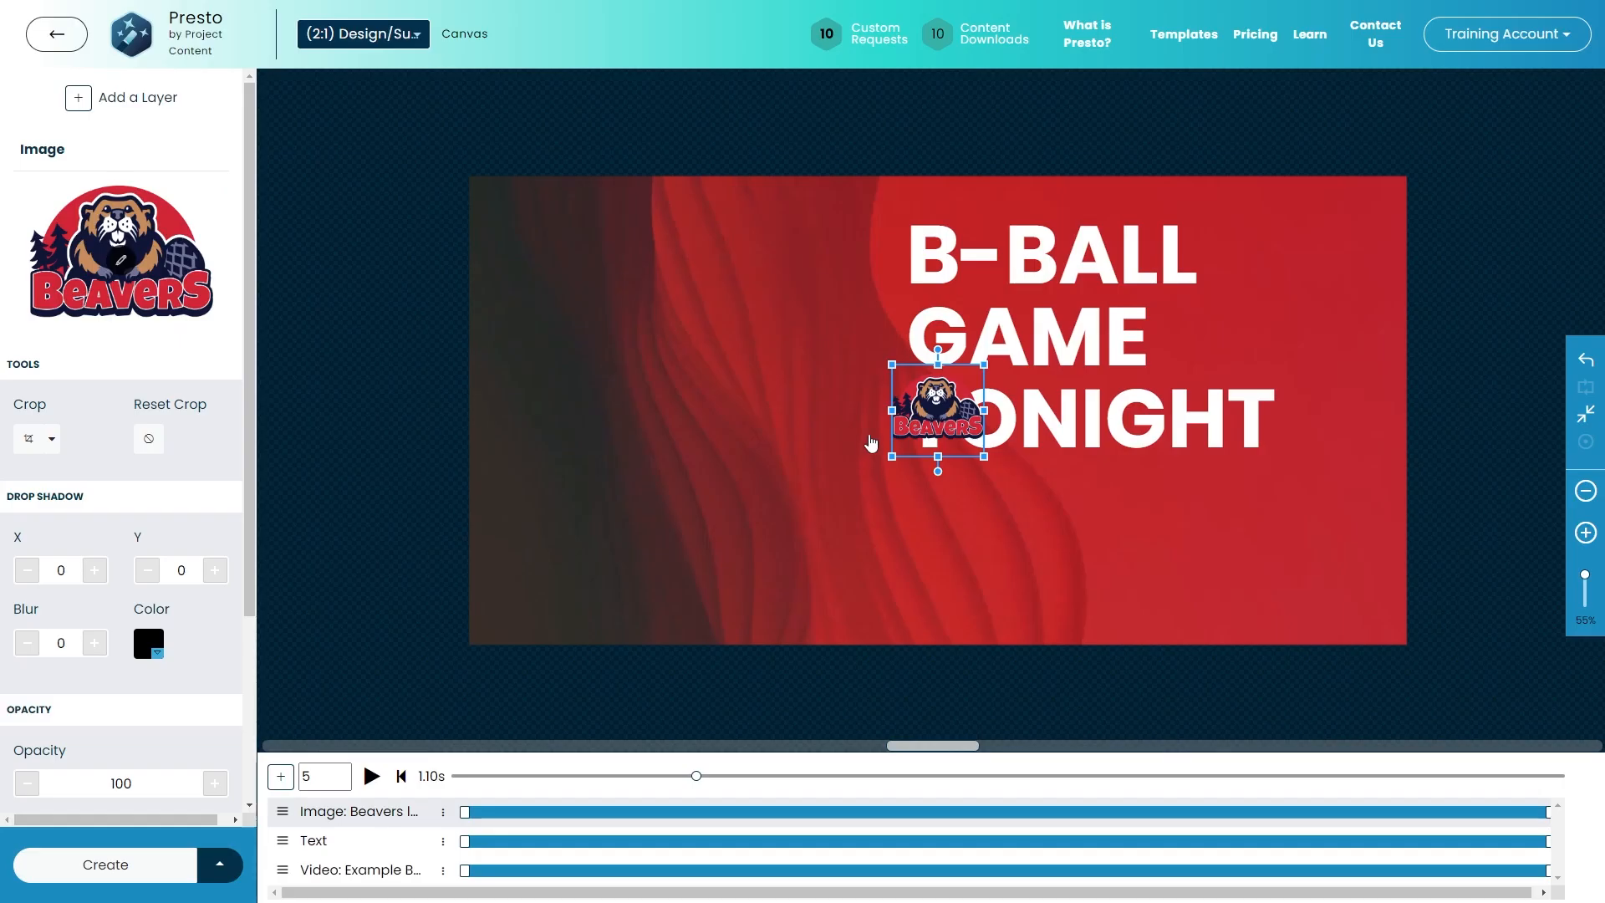
left_click_drag(884, 424, 533, 340)
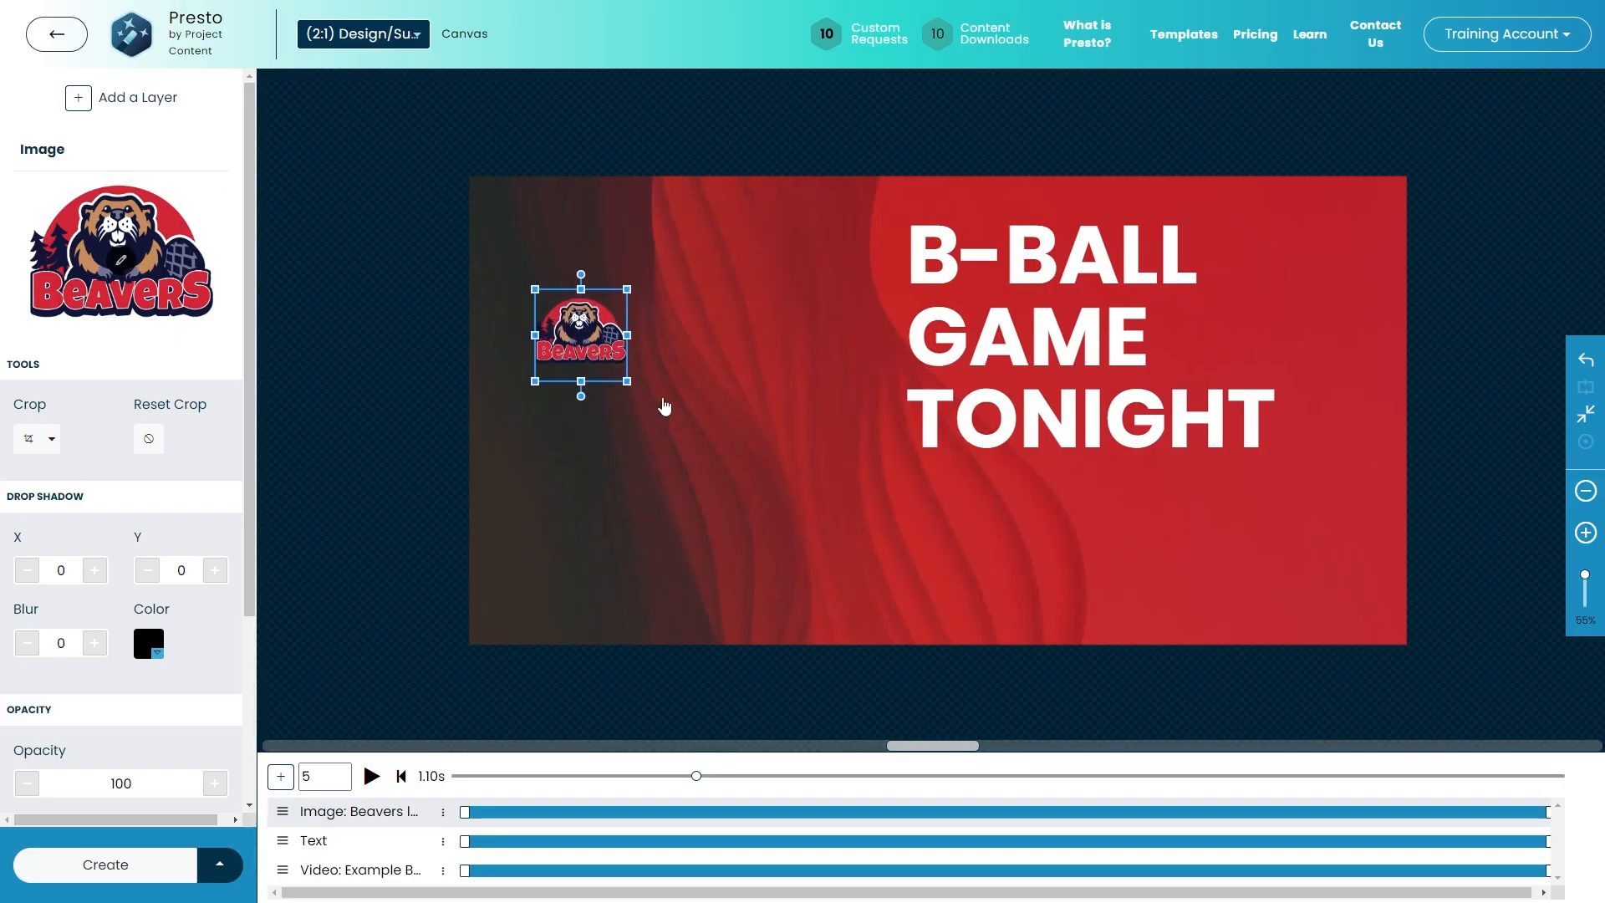
- Enlarge the Beavers logo to fill most of the canvas's left half and reset its crop
left_click_drag(640, 386, 759, 470)
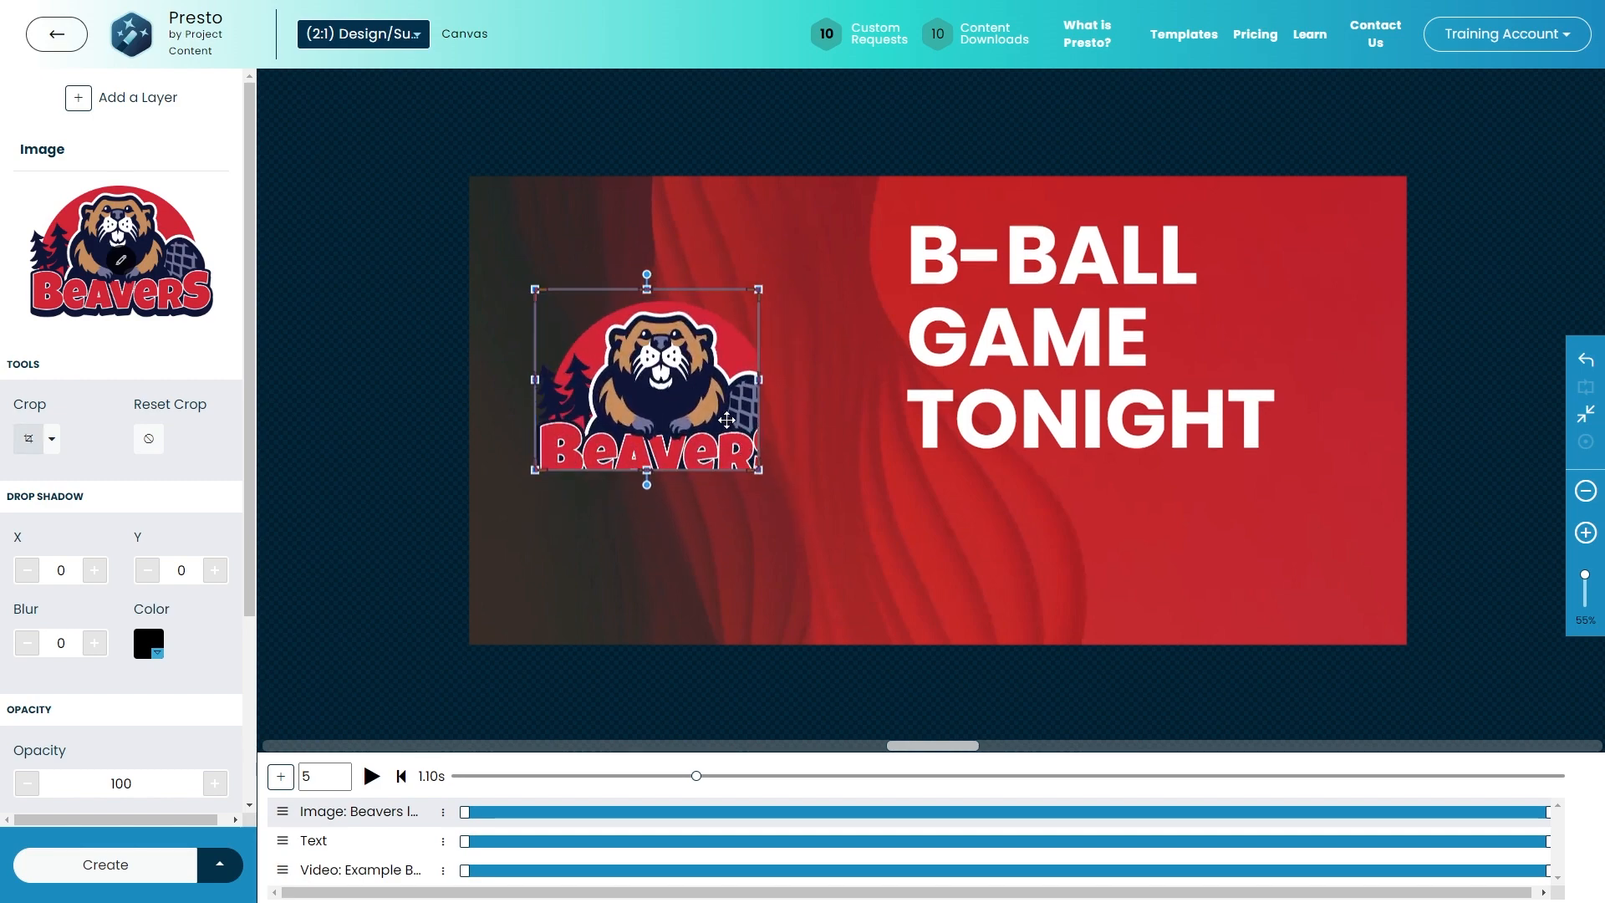
double_click(675, 399)
left_click_drag(758, 470, 843, 559)
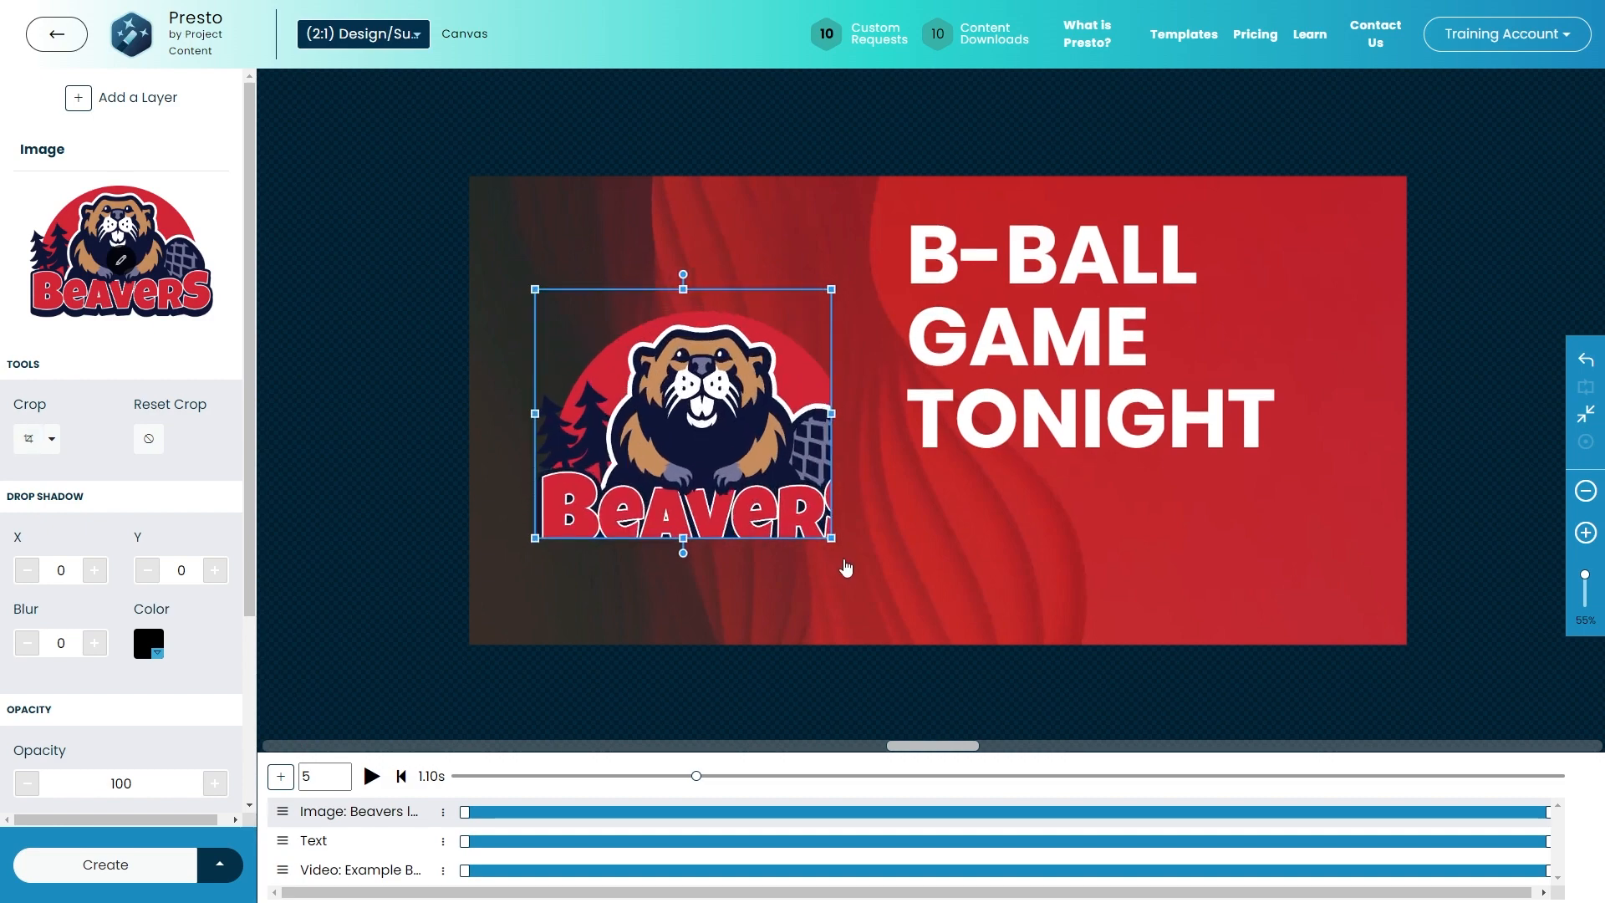
left_click(144, 437)
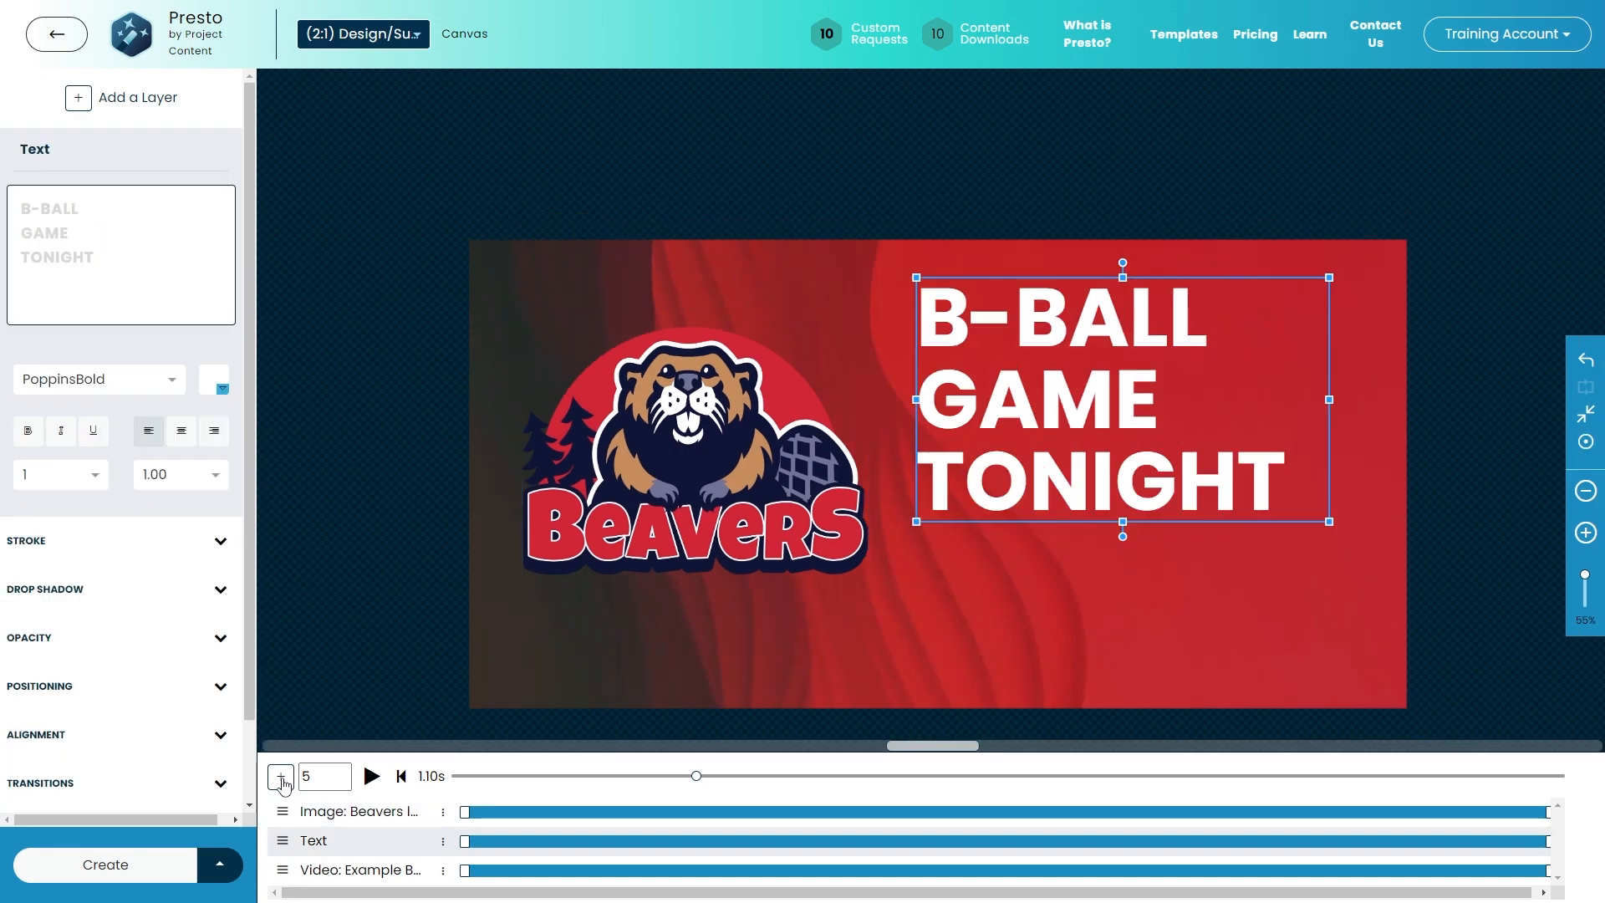
- Add a Current Temp feed layer, enlarge it slightly and place it beneath the word TONIGHT
left_click(281, 778)
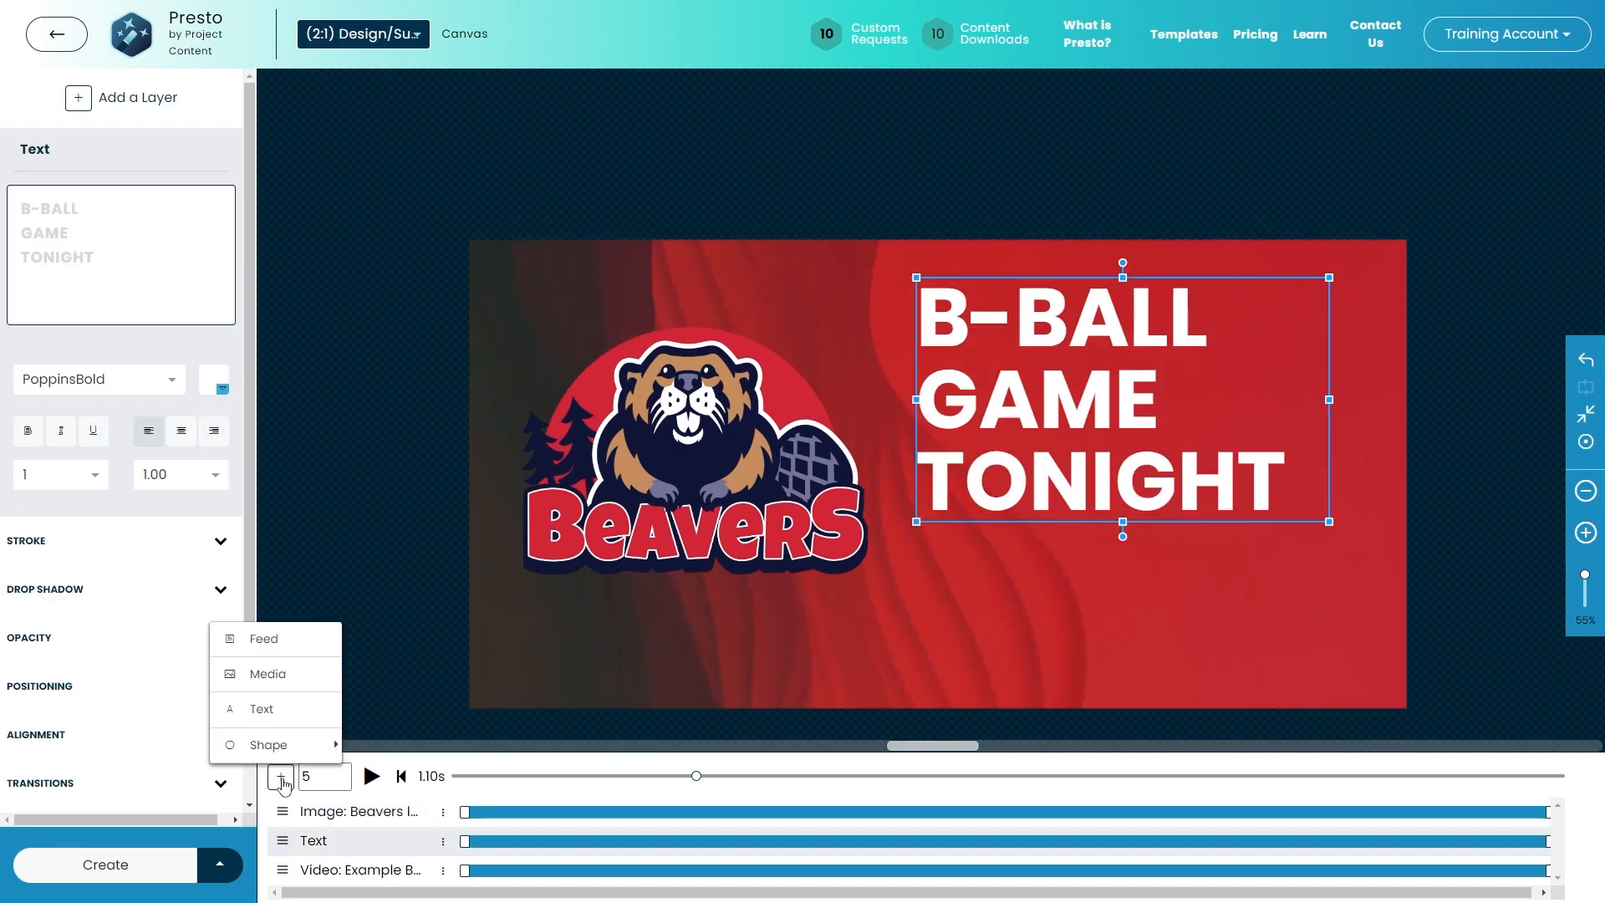
left_click(293, 637)
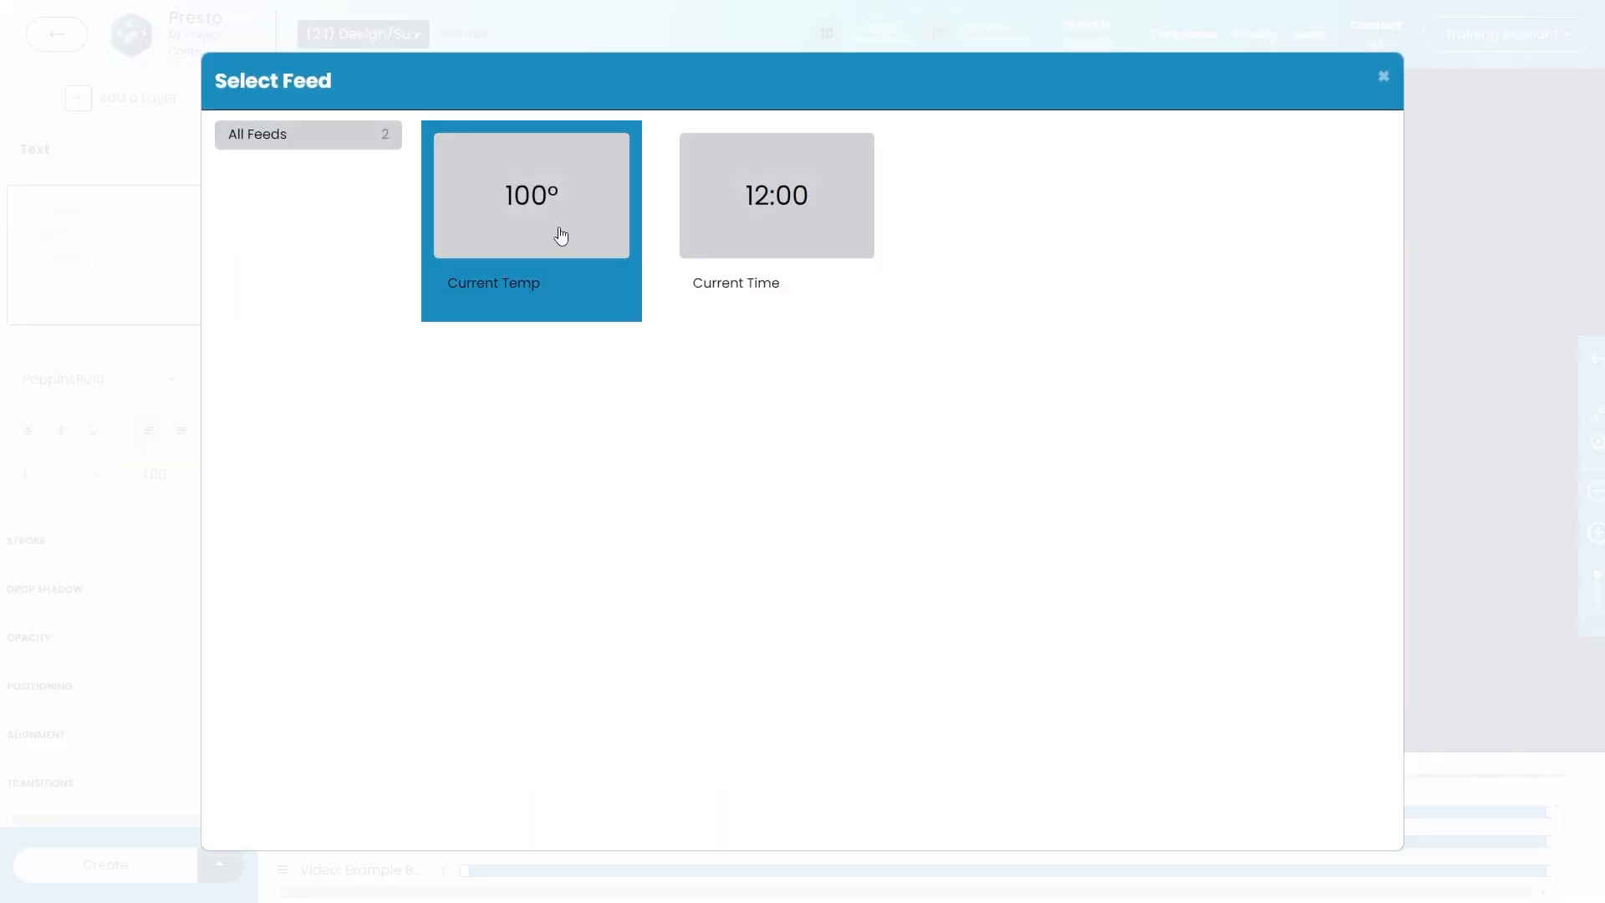
left_click(549, 220)
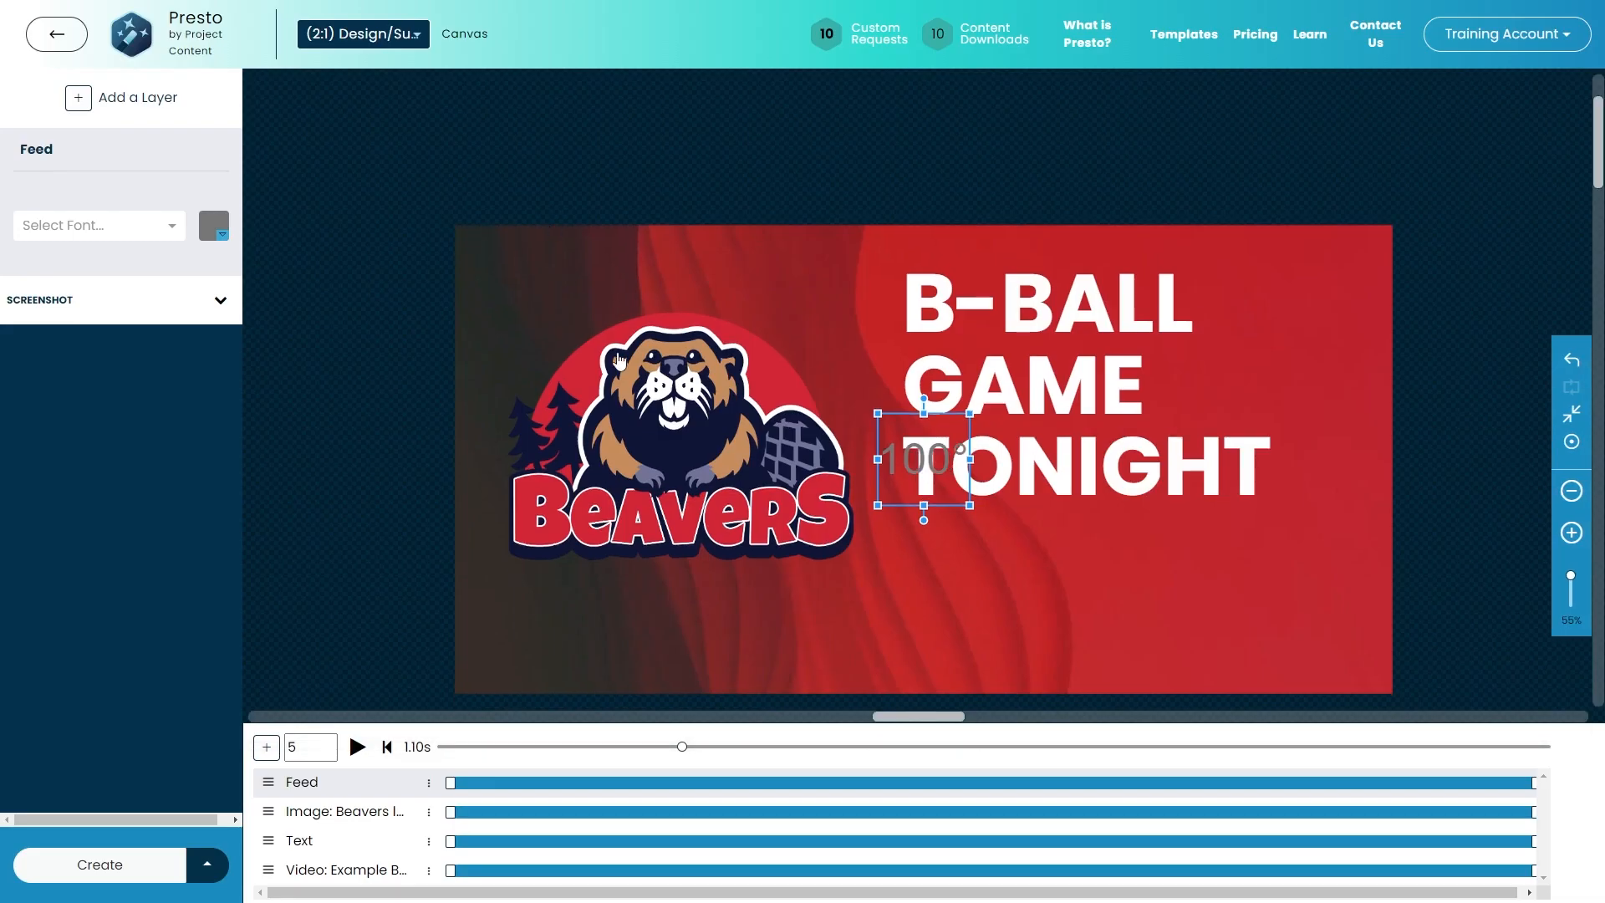
left_click_drag(934, 461, 1153, 631)
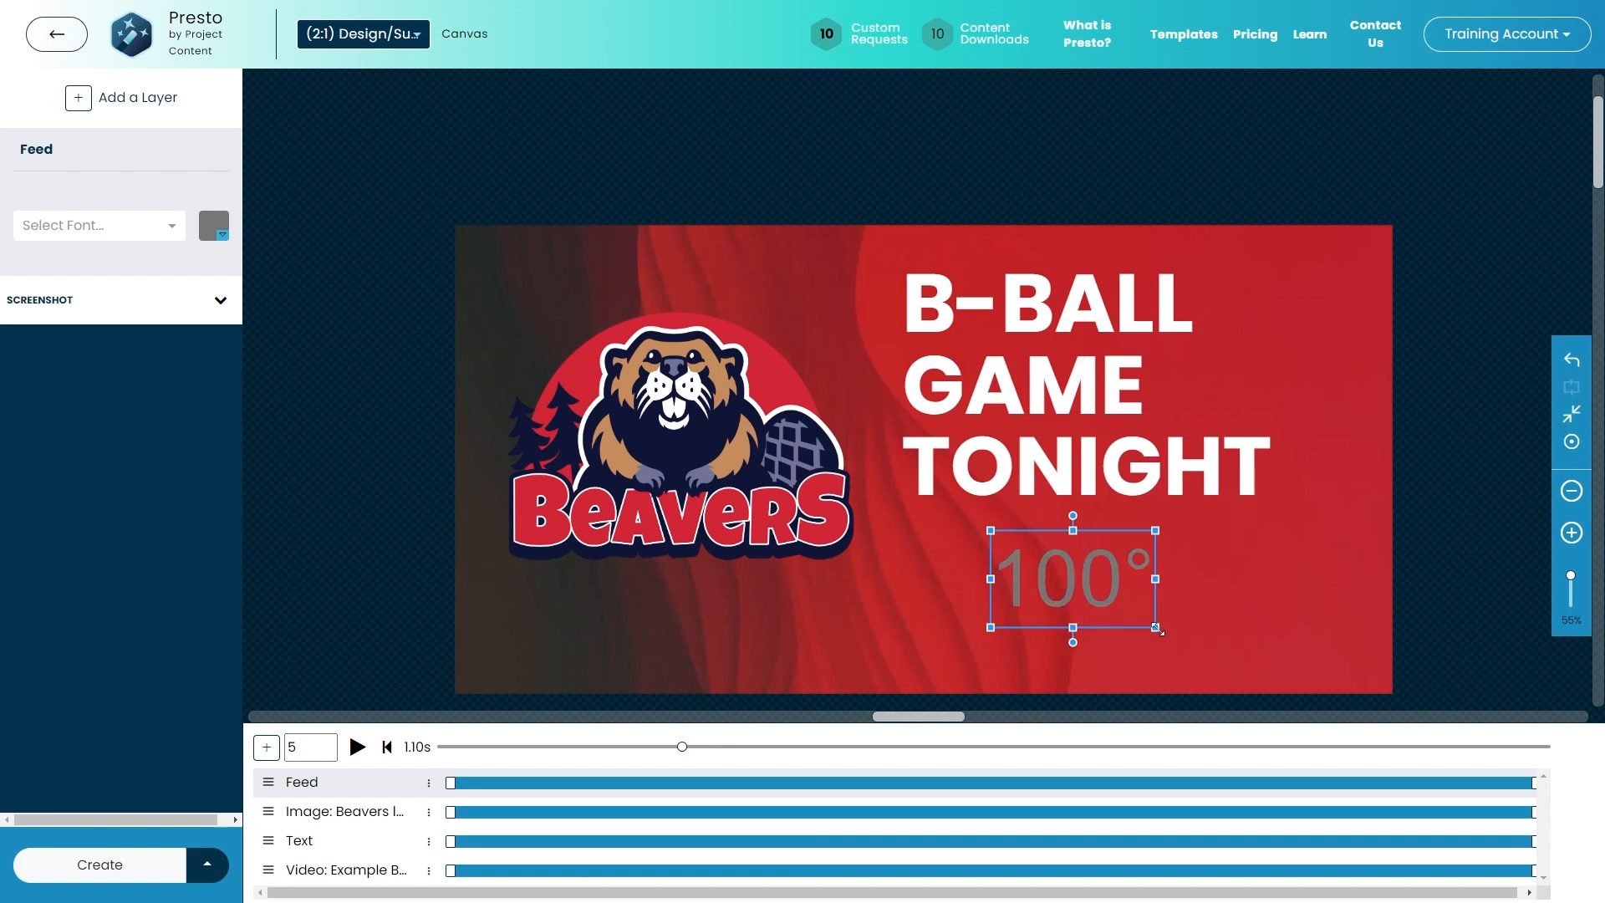
- Set the temperature feed's font to PoppinsBlack and color it dark navy
left_click(162, 231)
scroll(123, 275, "down", 10)
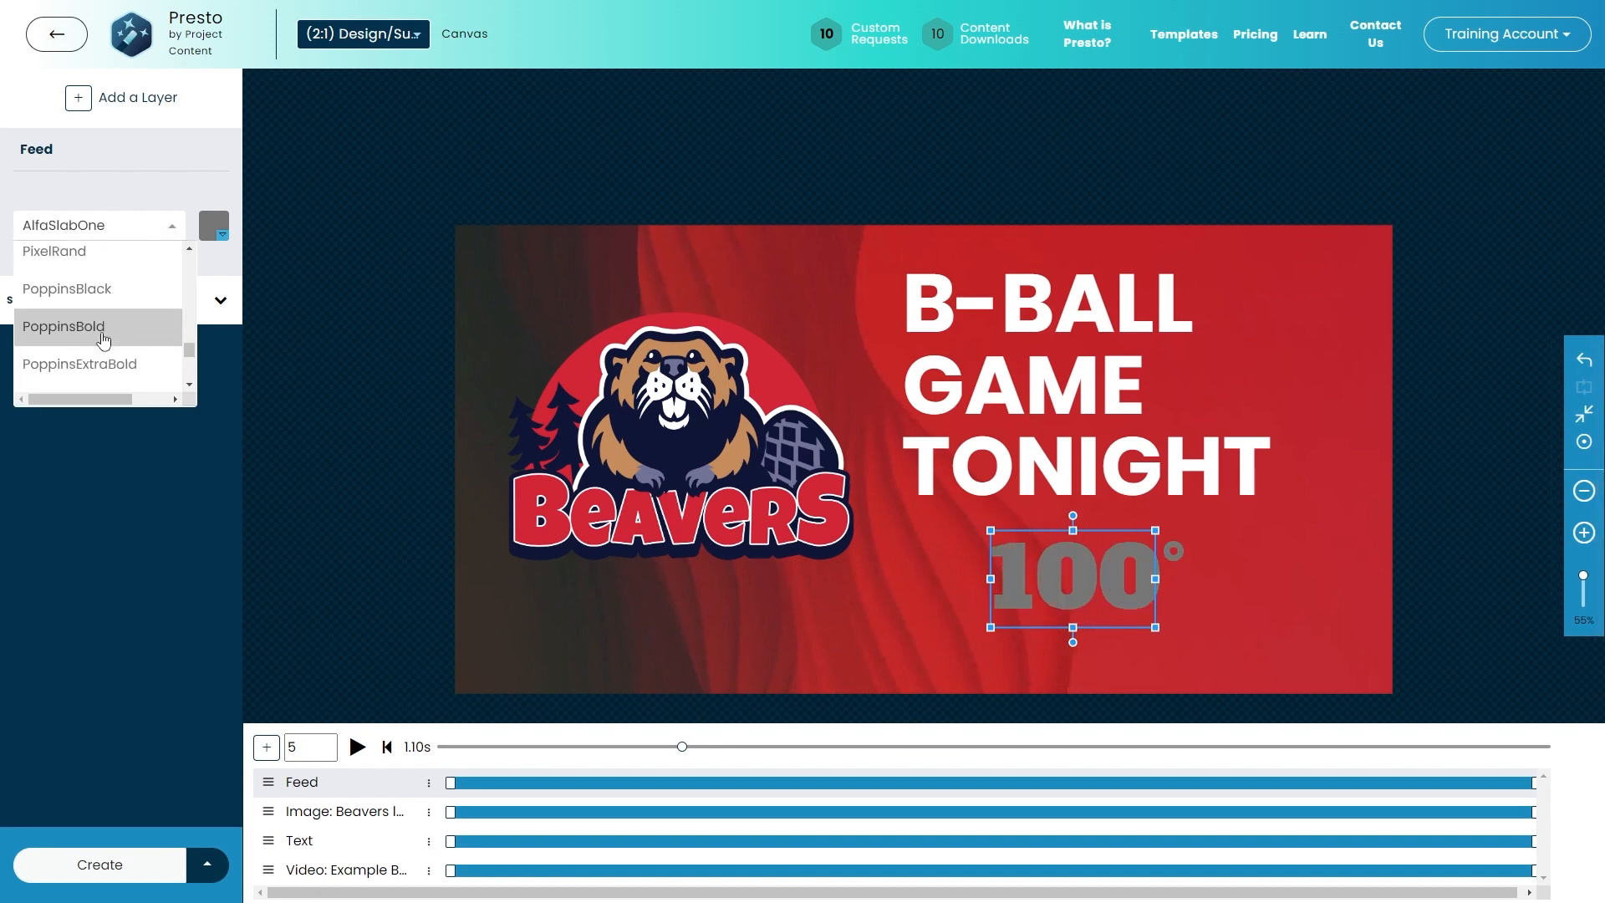
left_click(99, 288)
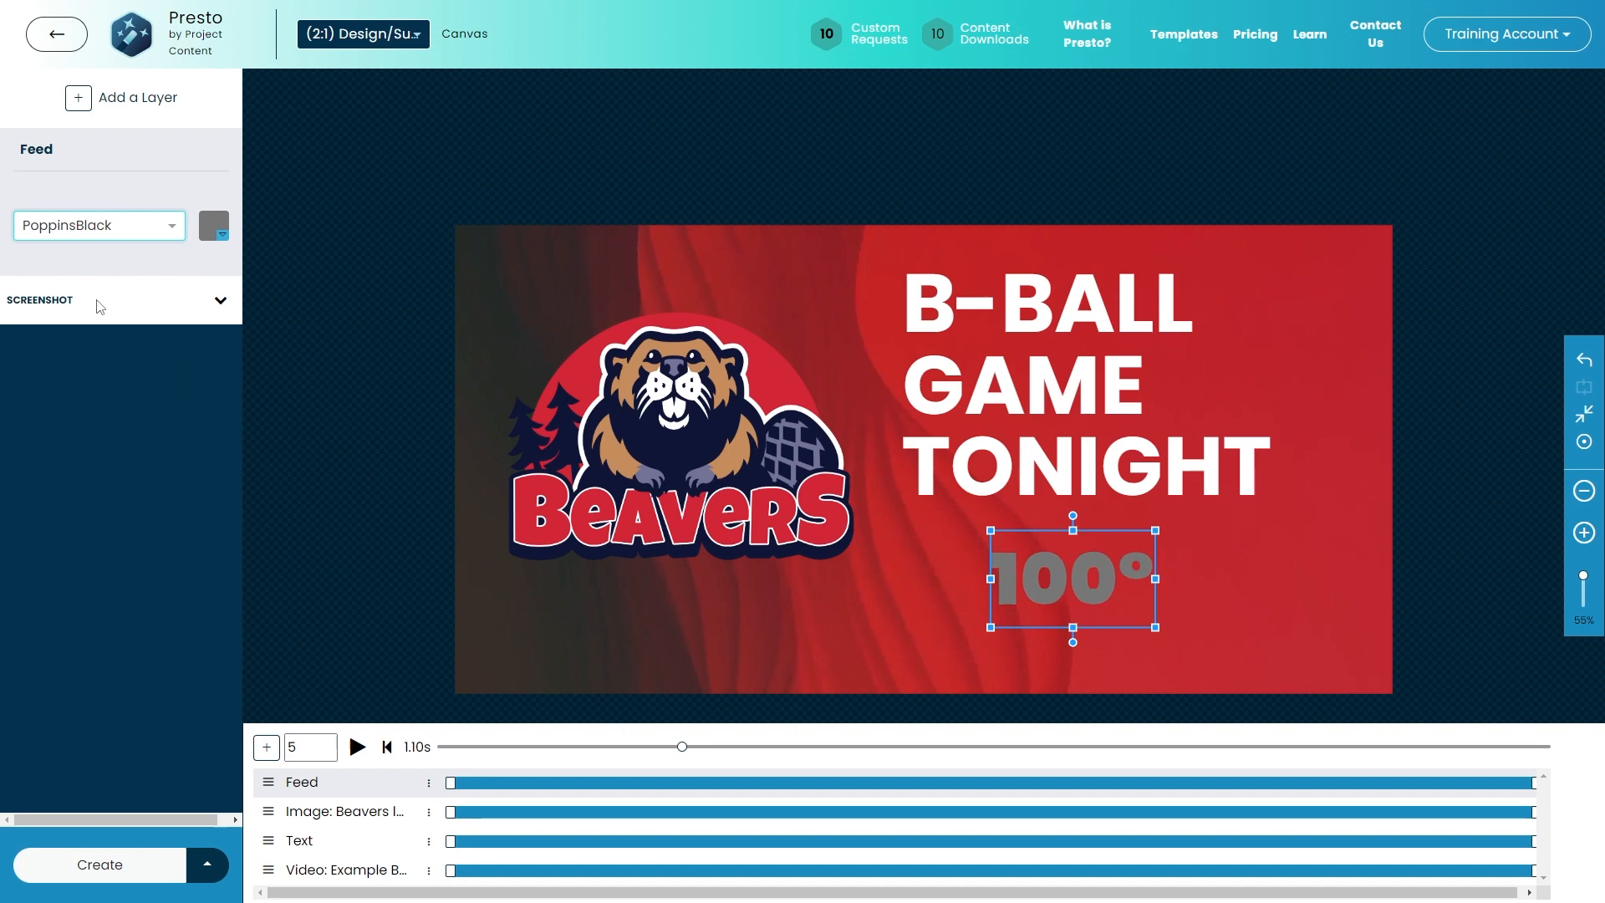
left_click(210, 228)
left_click(136, 363)
left_click(132, 408)
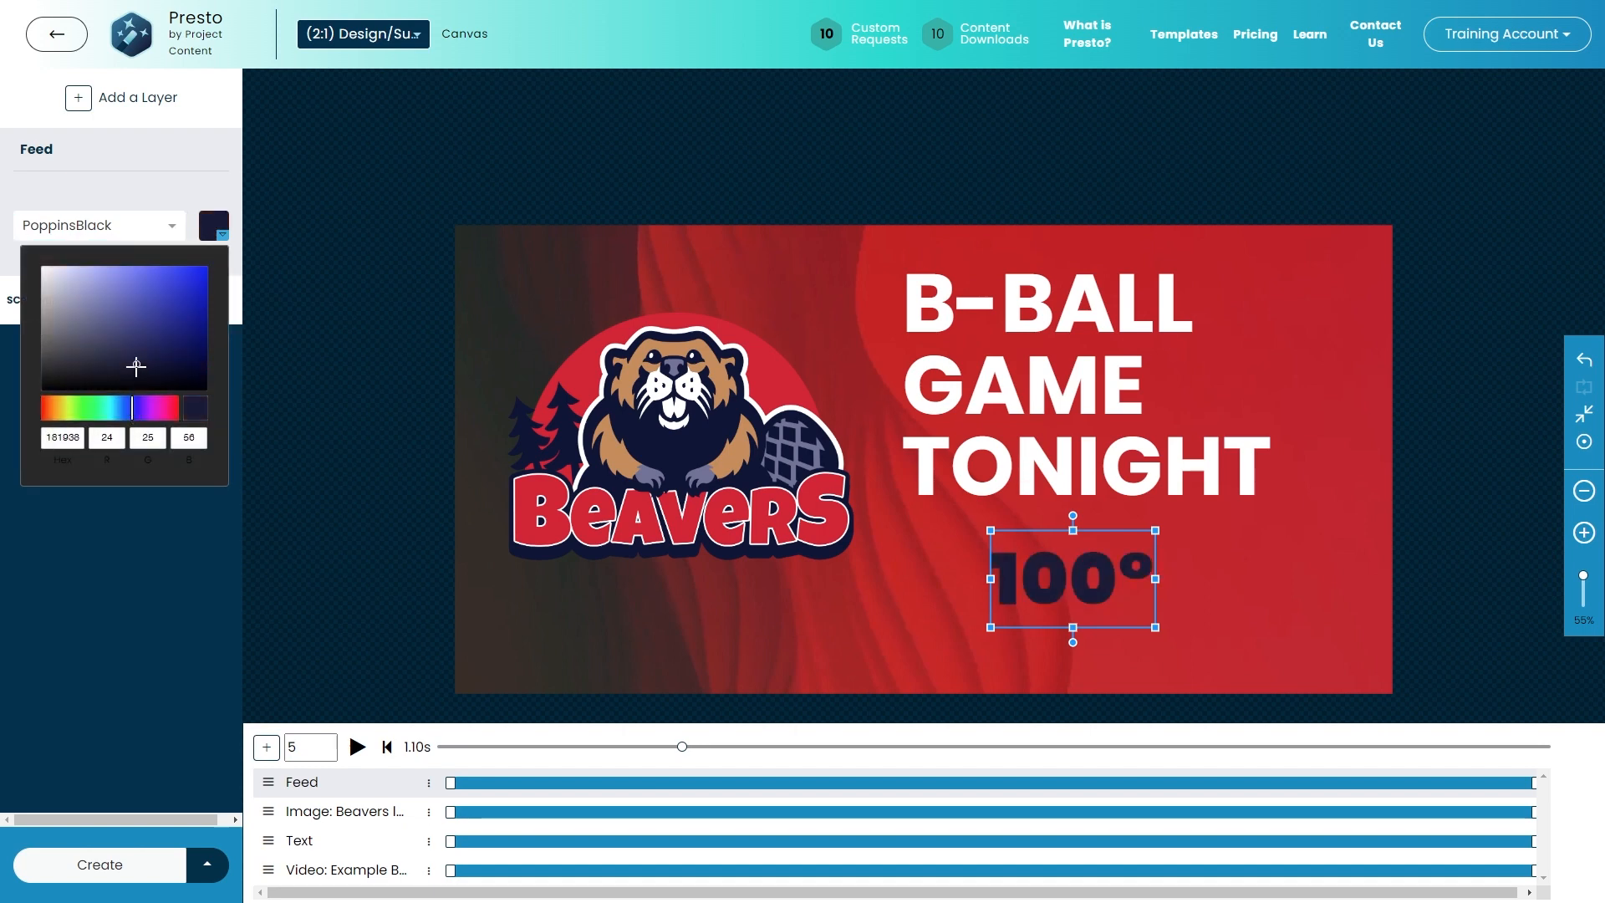
left_click(151, 352)
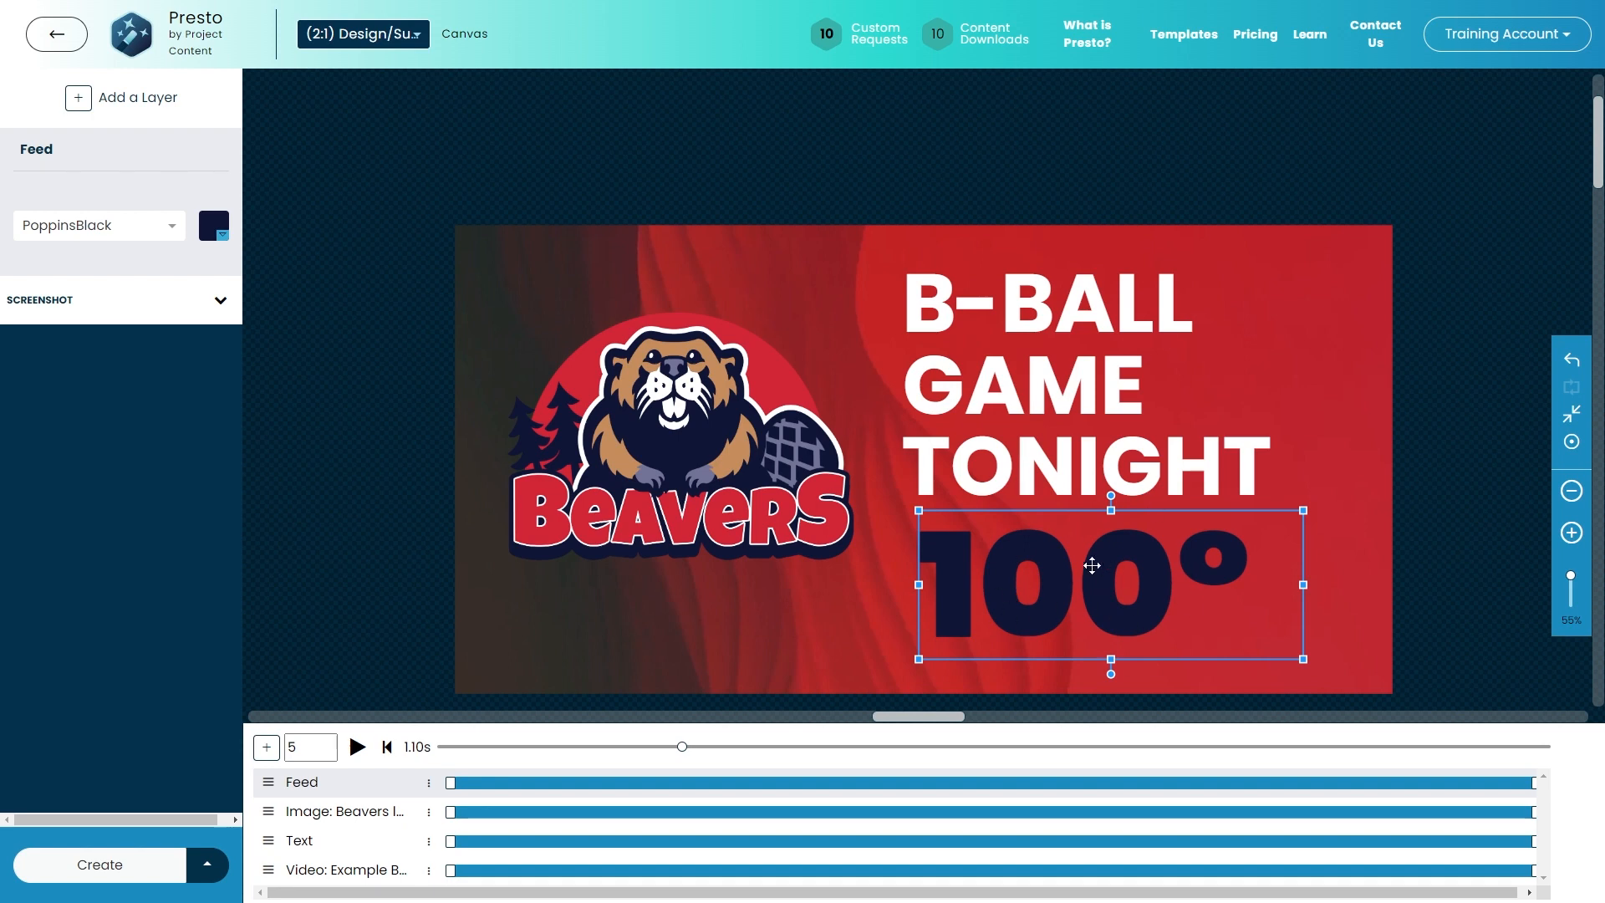
- Delete the temperature feed layer from the design
left_click(428, 781)
left_click(483, 867)
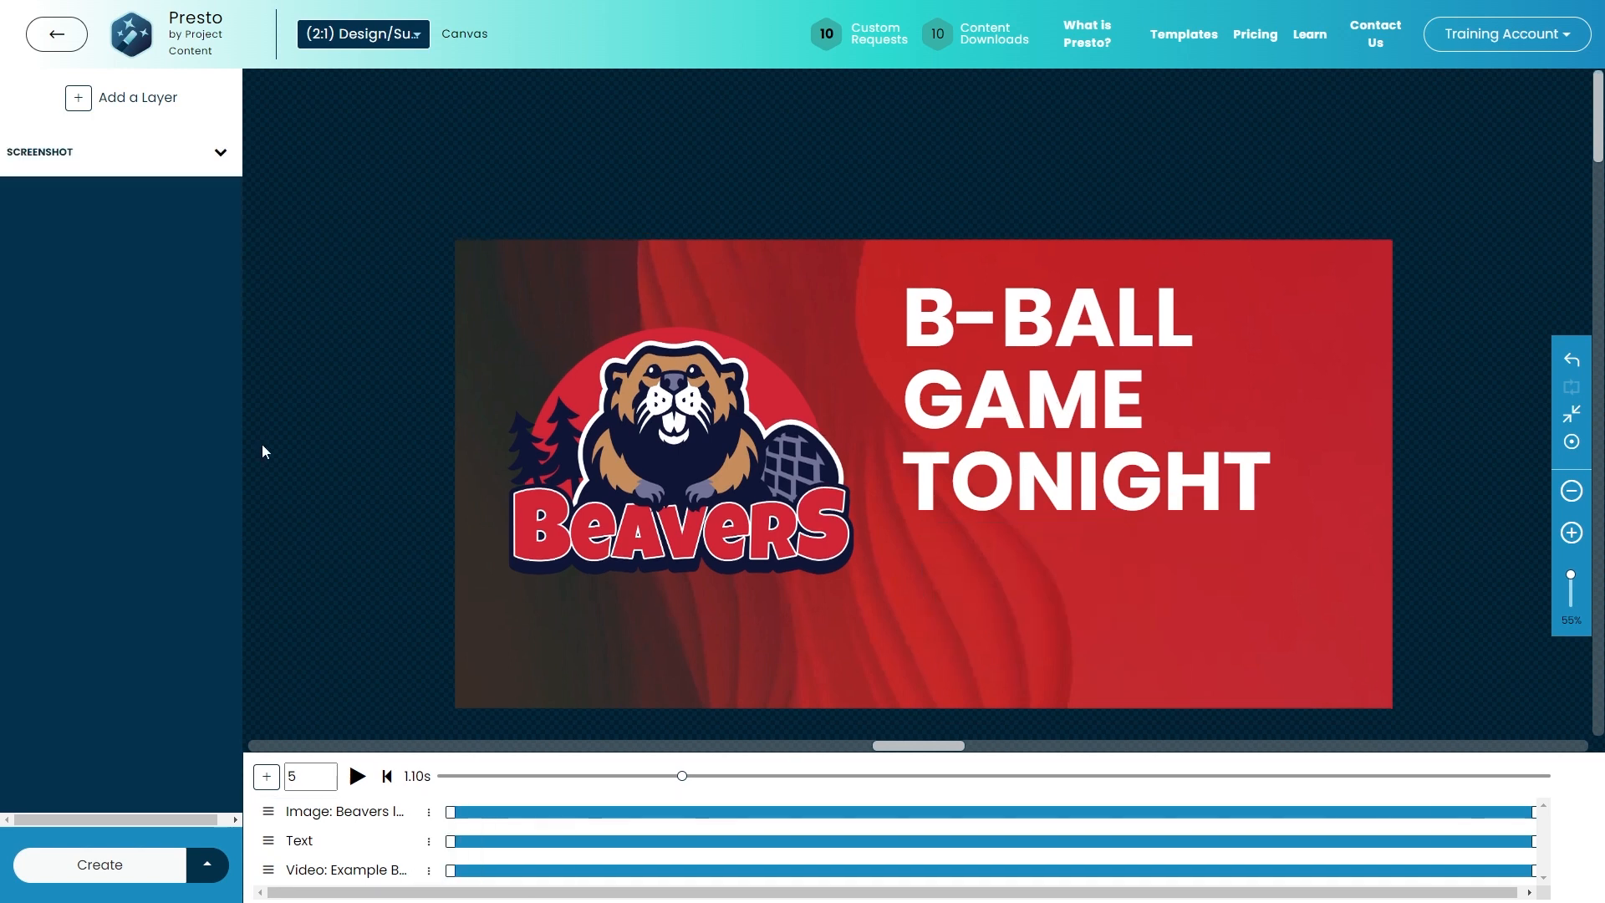
- Add a new text layer for the 6:30 game time
left_click(266, 776)
left_click(259, 706)
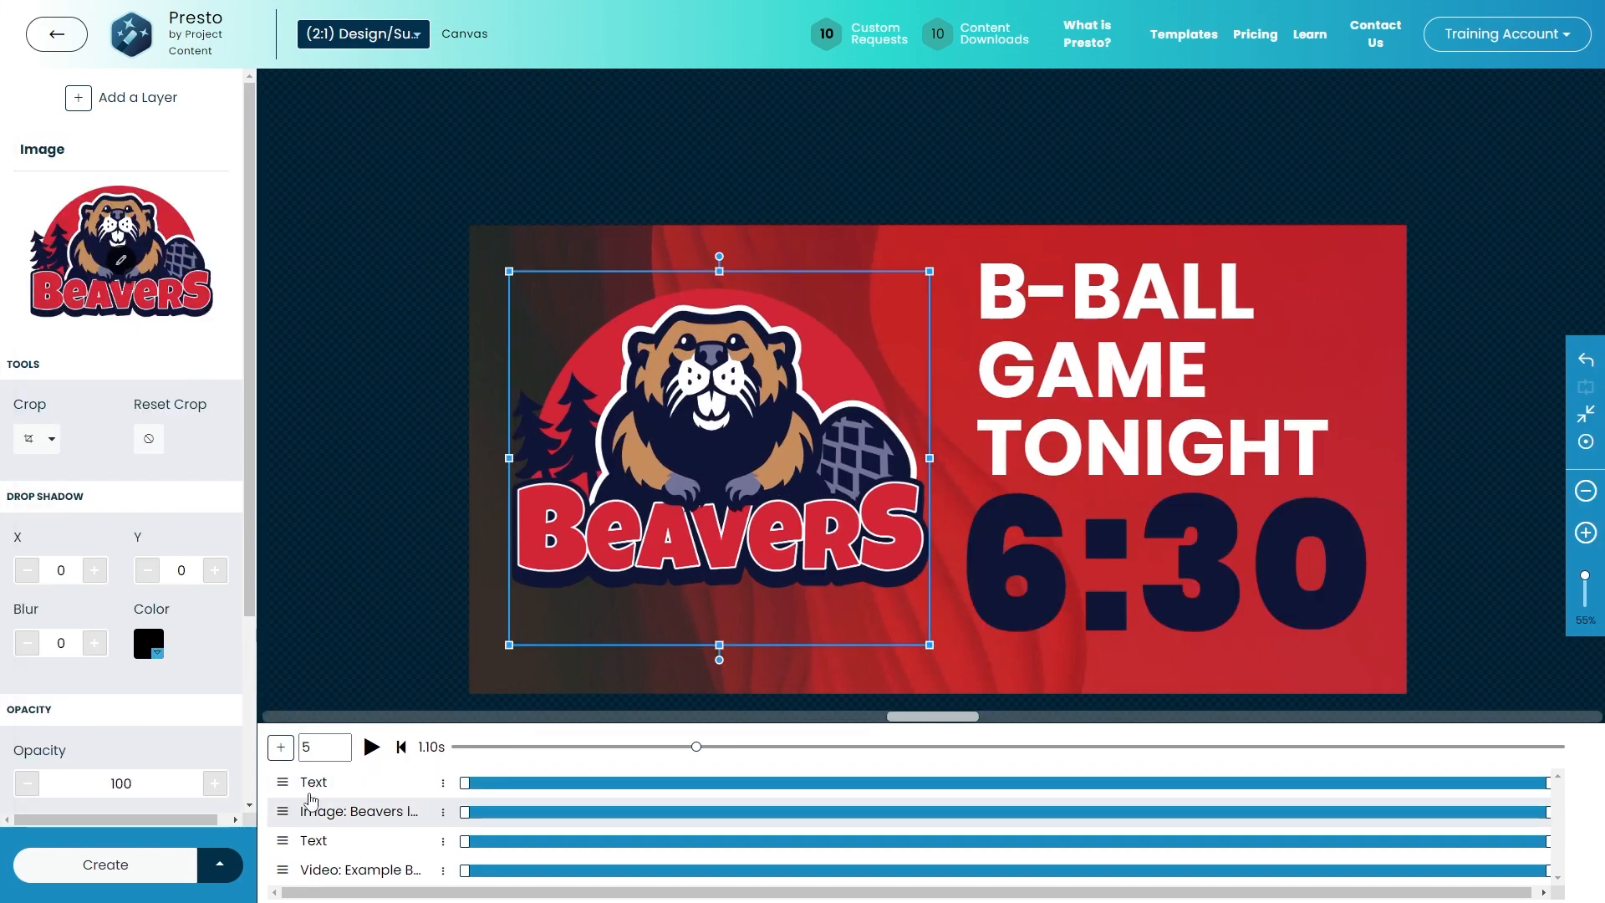
left_click(282, 747)
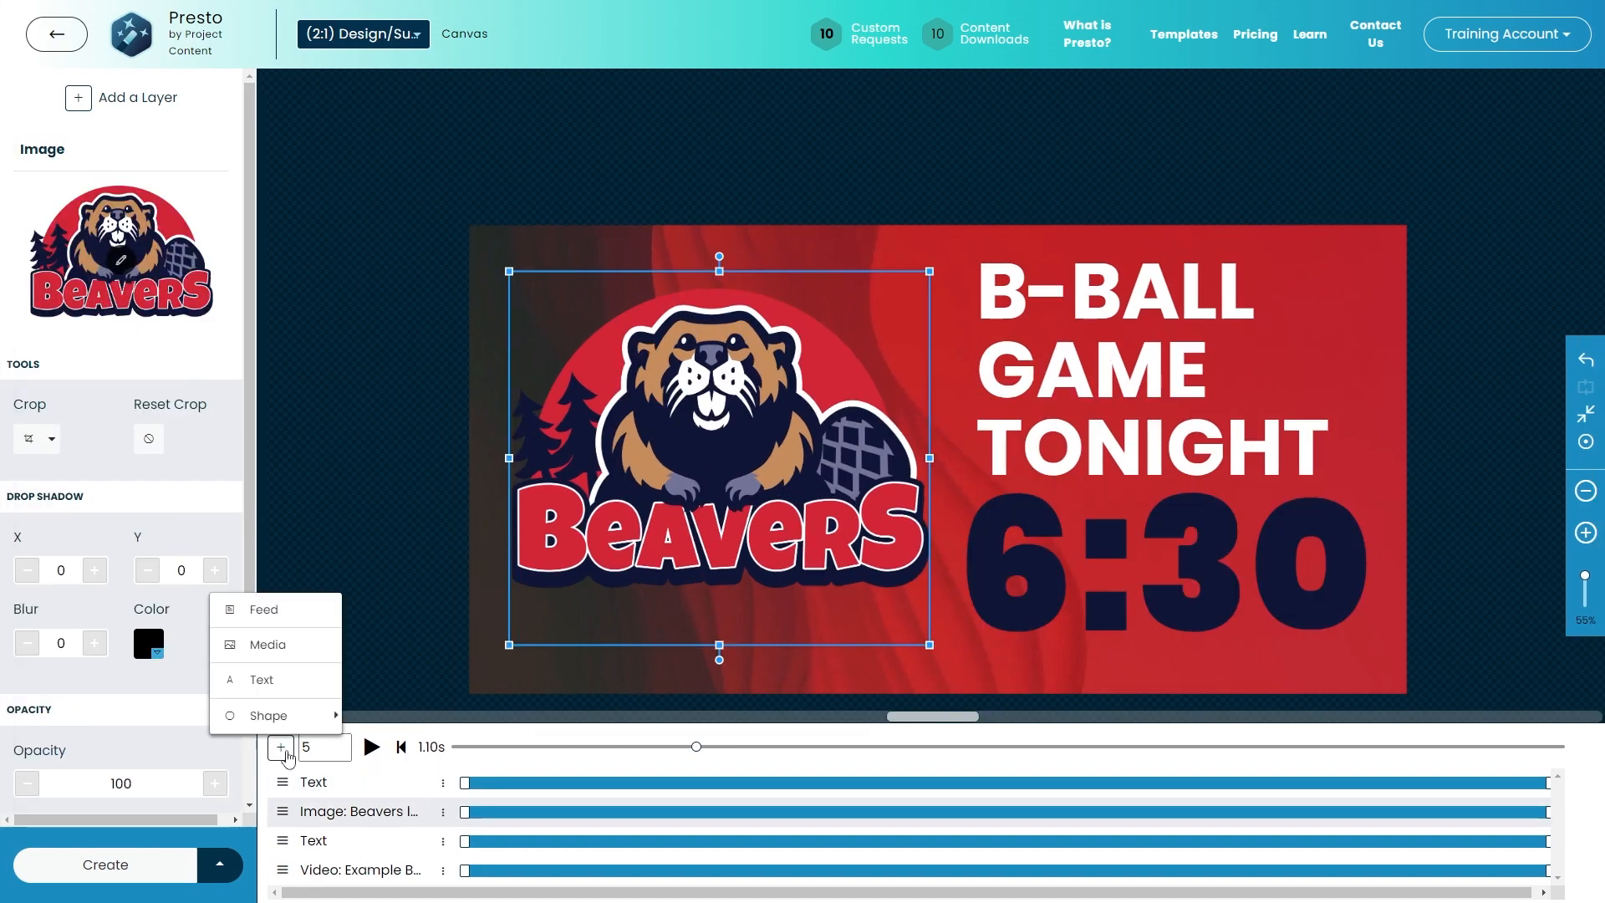
left_click(292, 644)
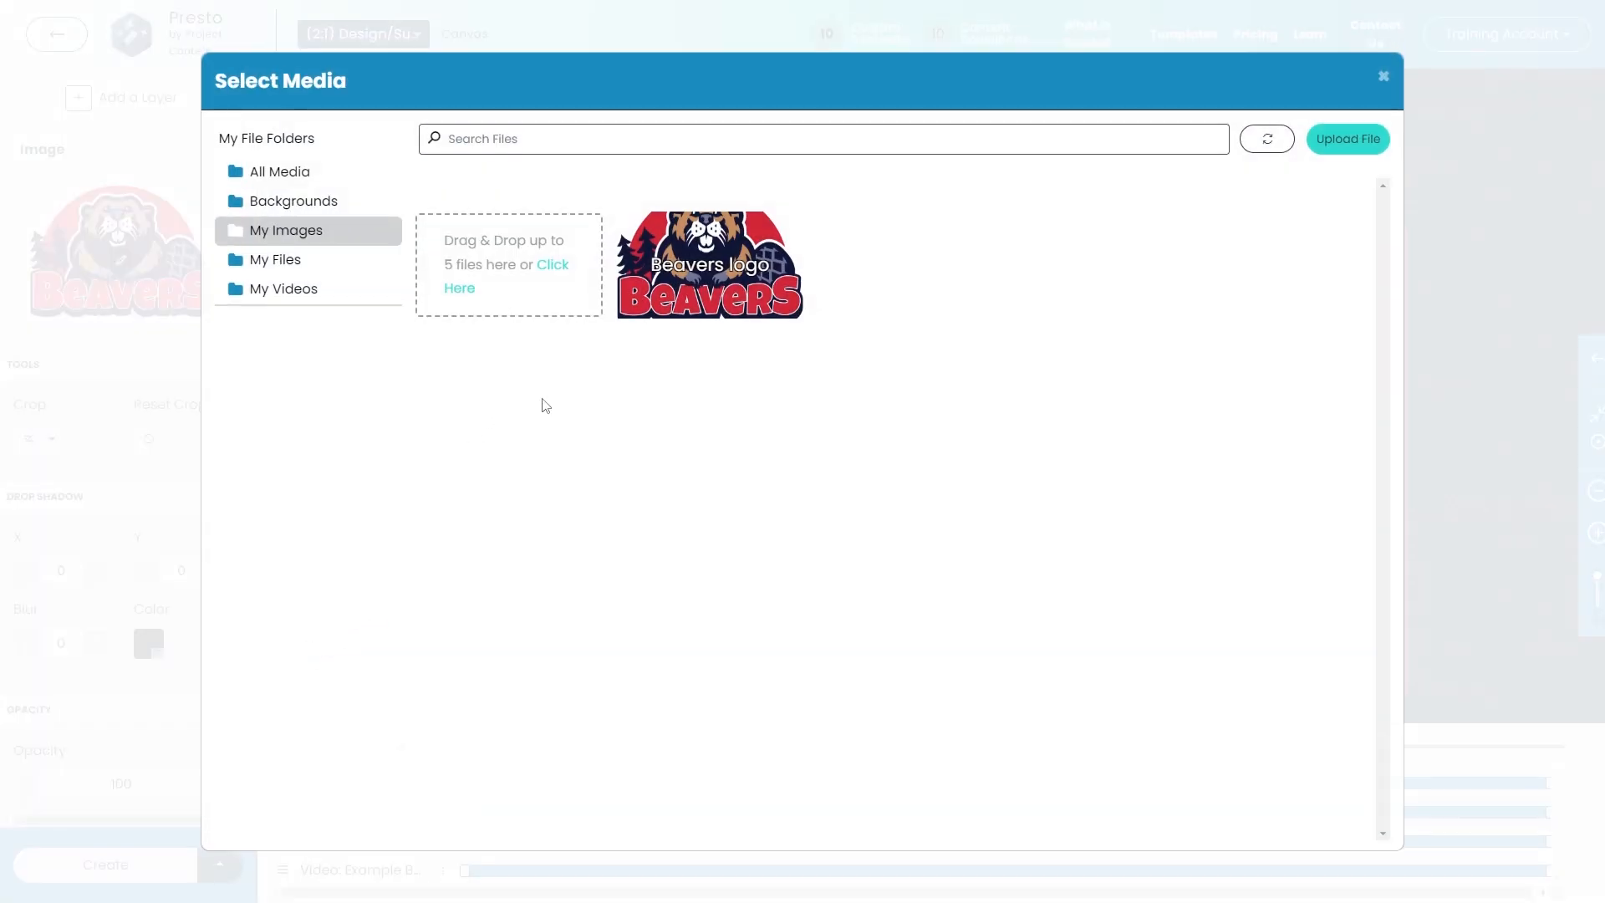
left_click(558, 269)
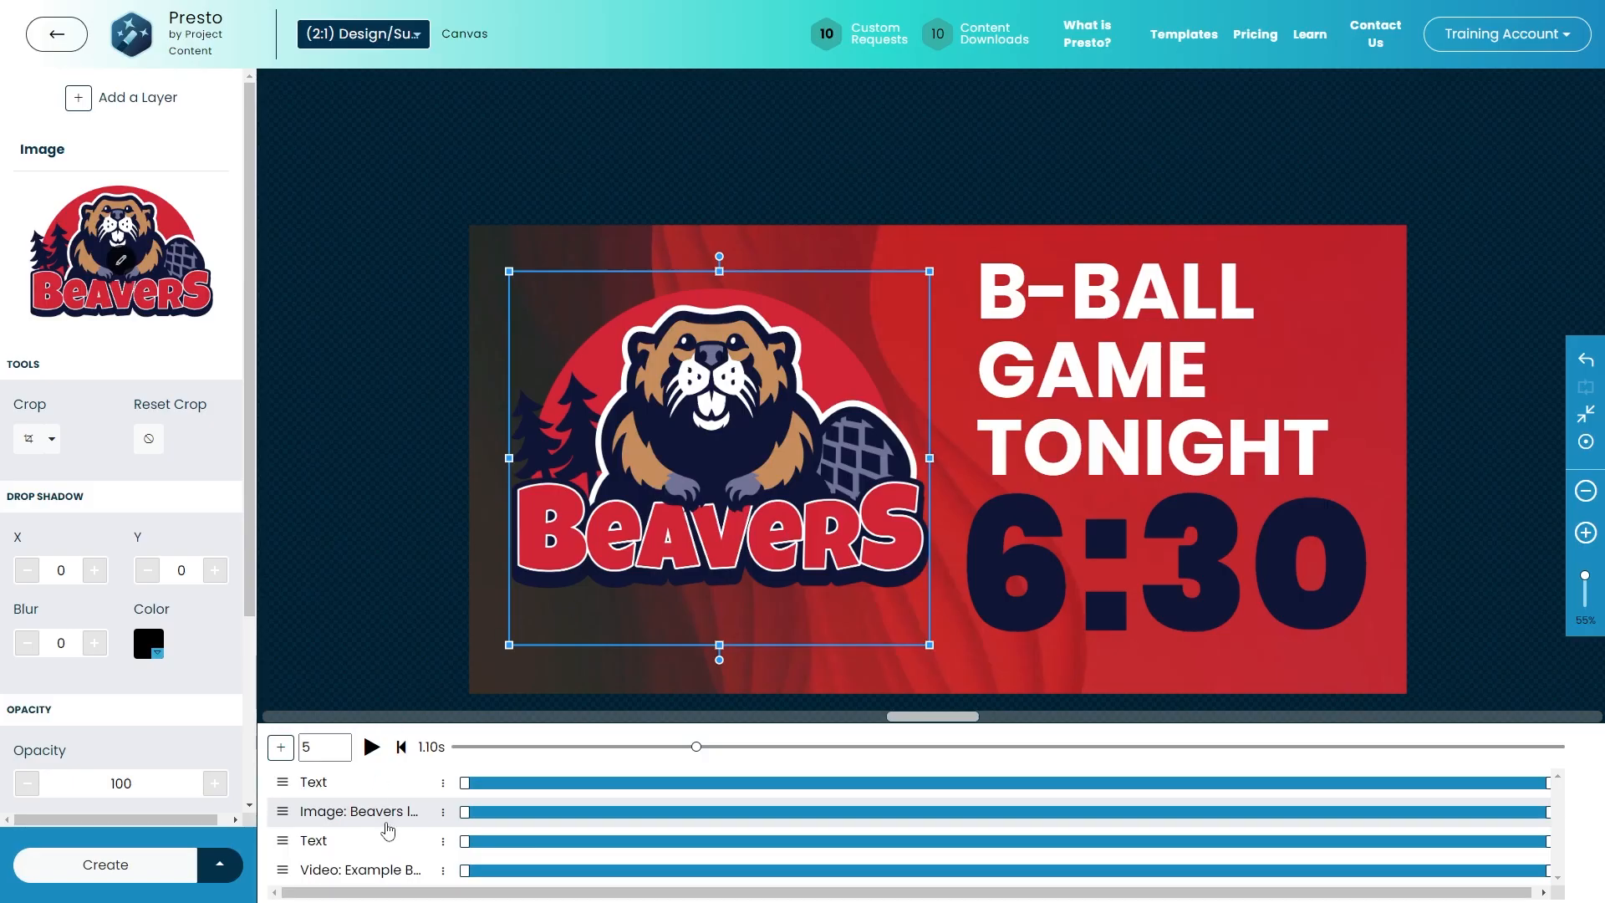
left_click(121, 263)
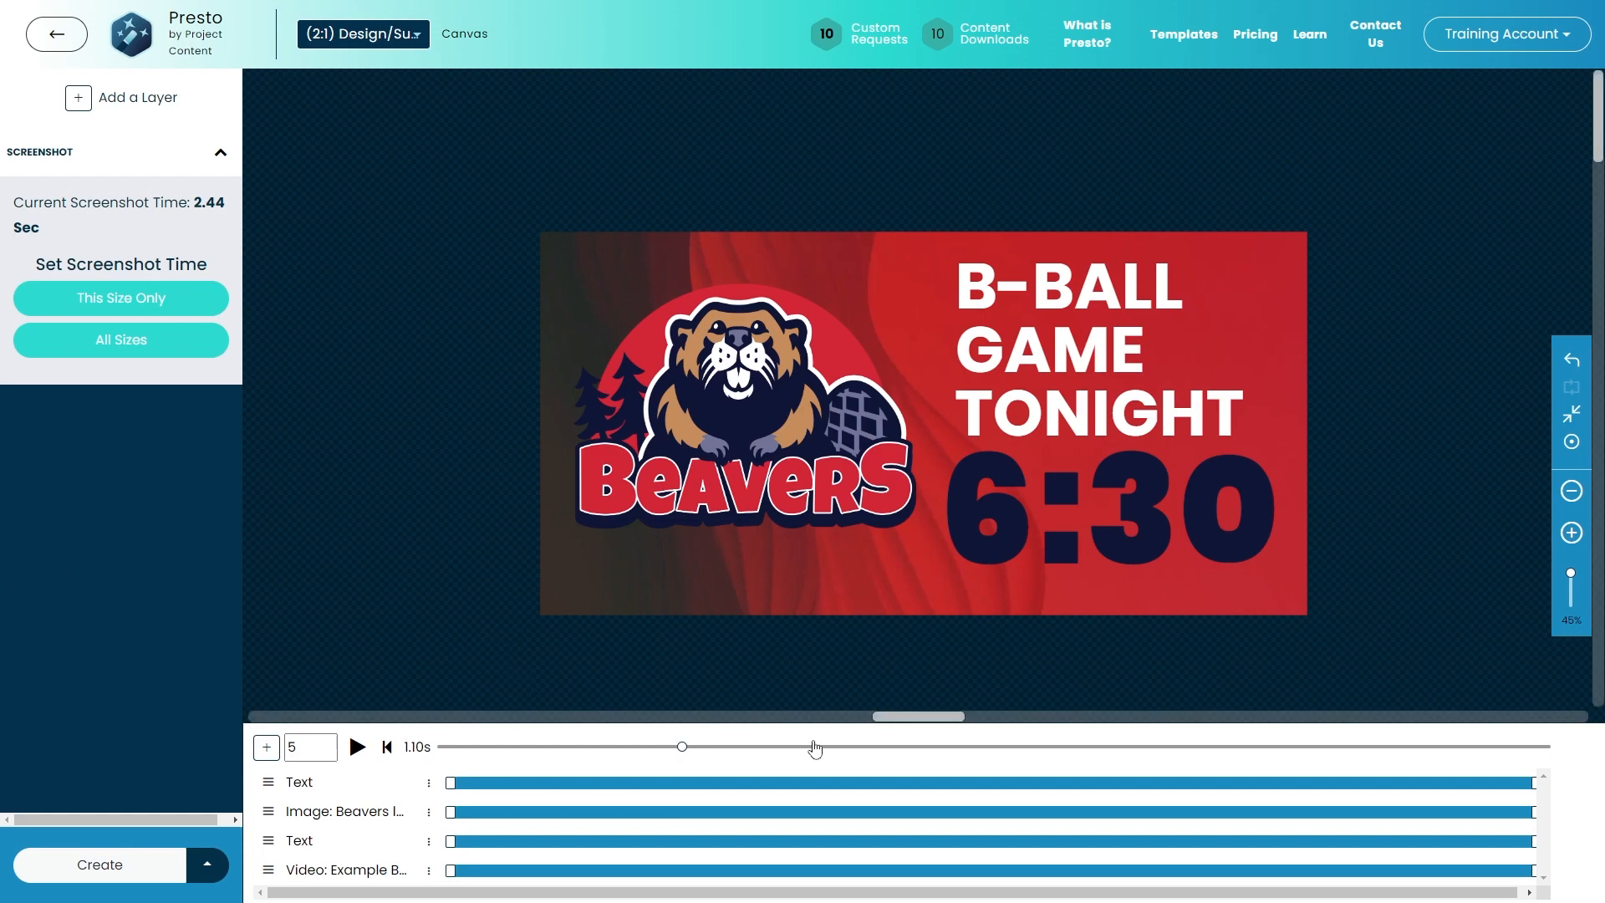
- Move the playhead further along the timeline to pick a frame for the design's screenshot
left_click(888, 747)
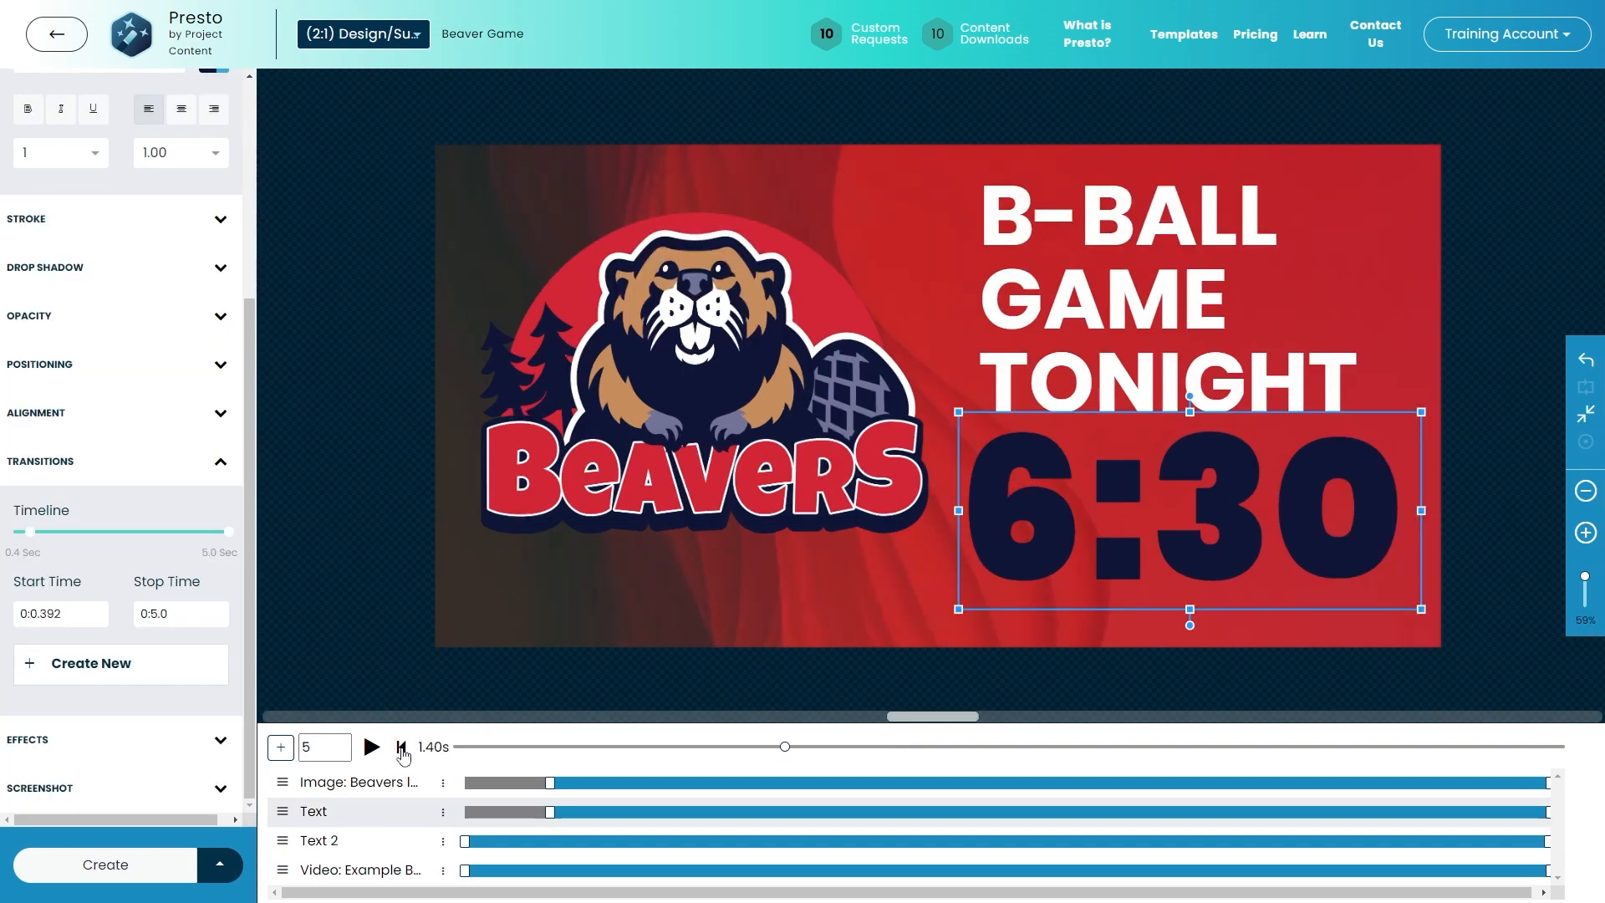
- Add a Bounce transition with direction Right, applied both in and out, to the 6:30 text layer
left_click(192, 466)
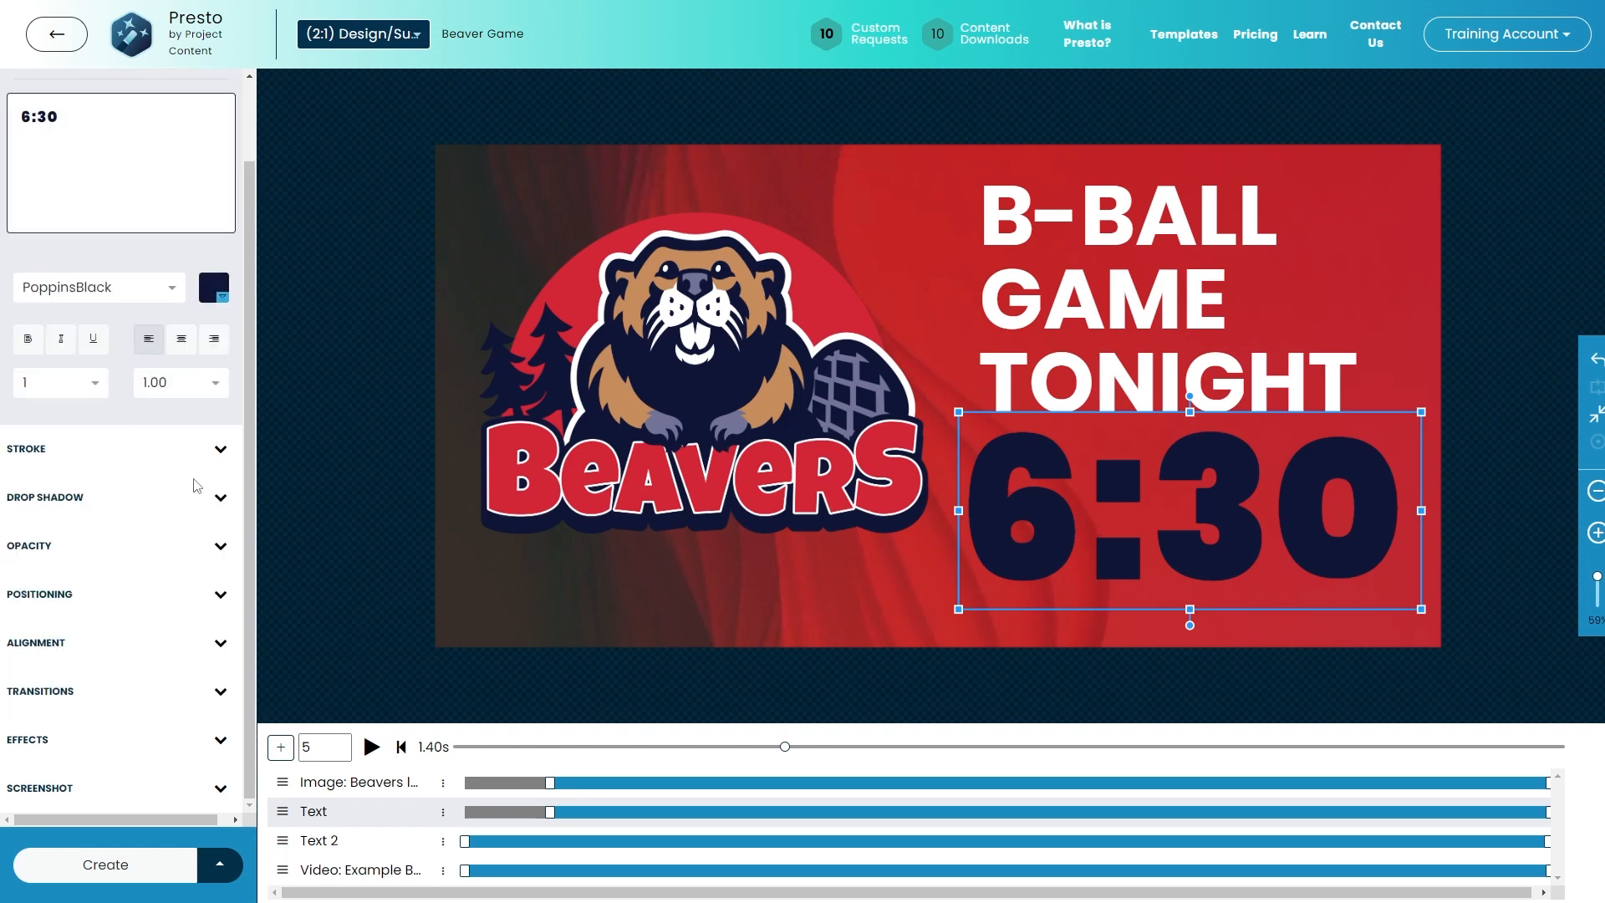
left_click(220, 691)
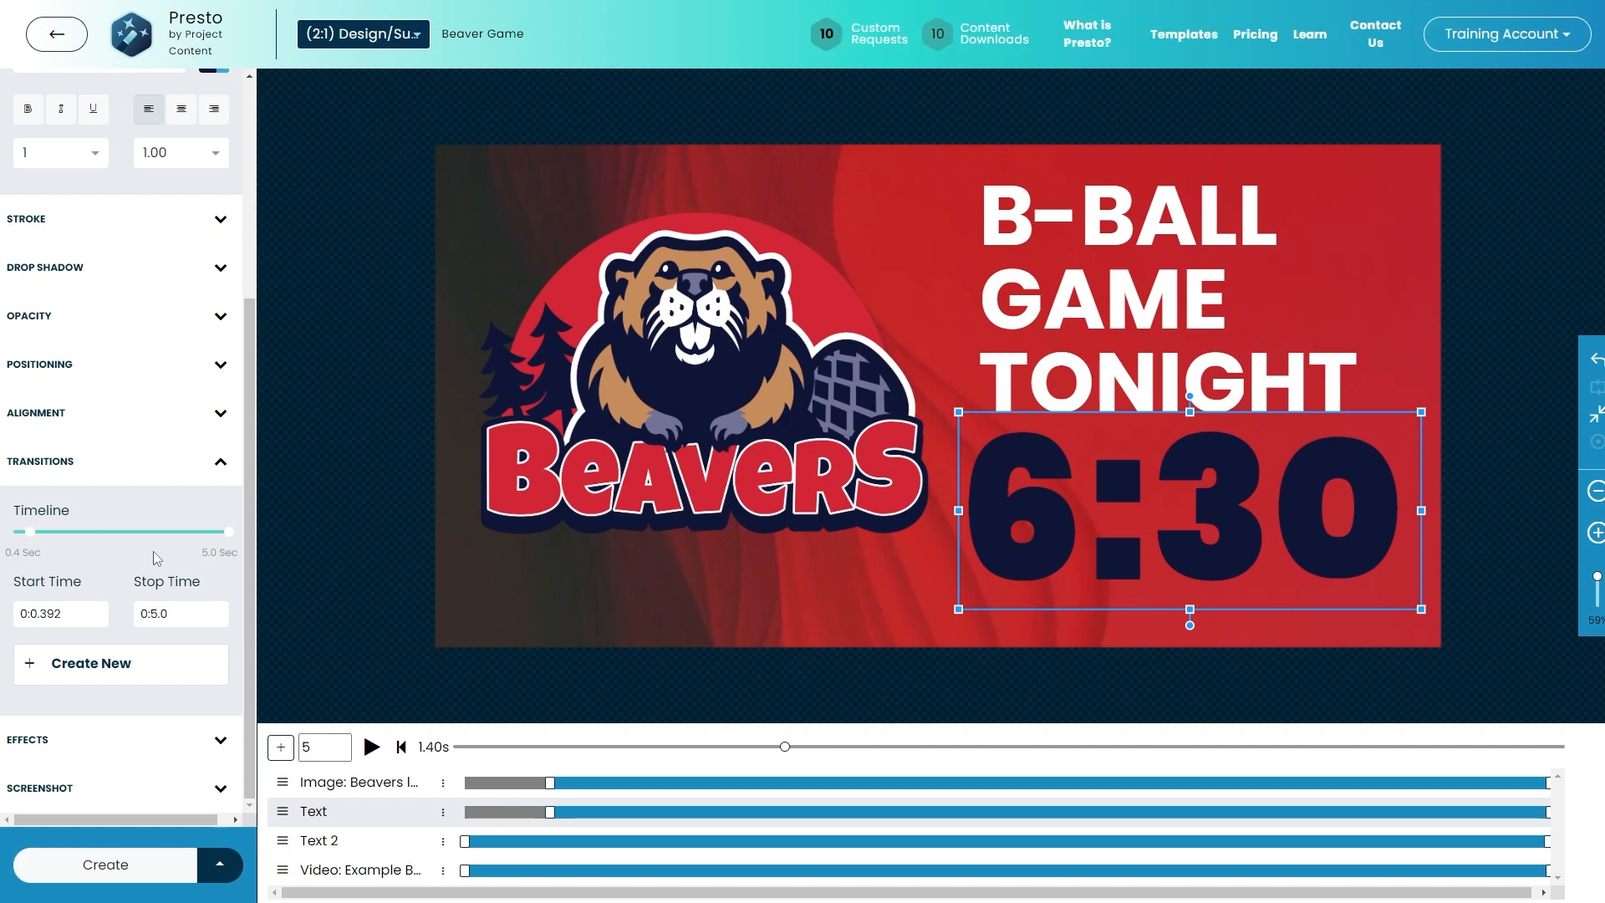
left_click(150, 684)
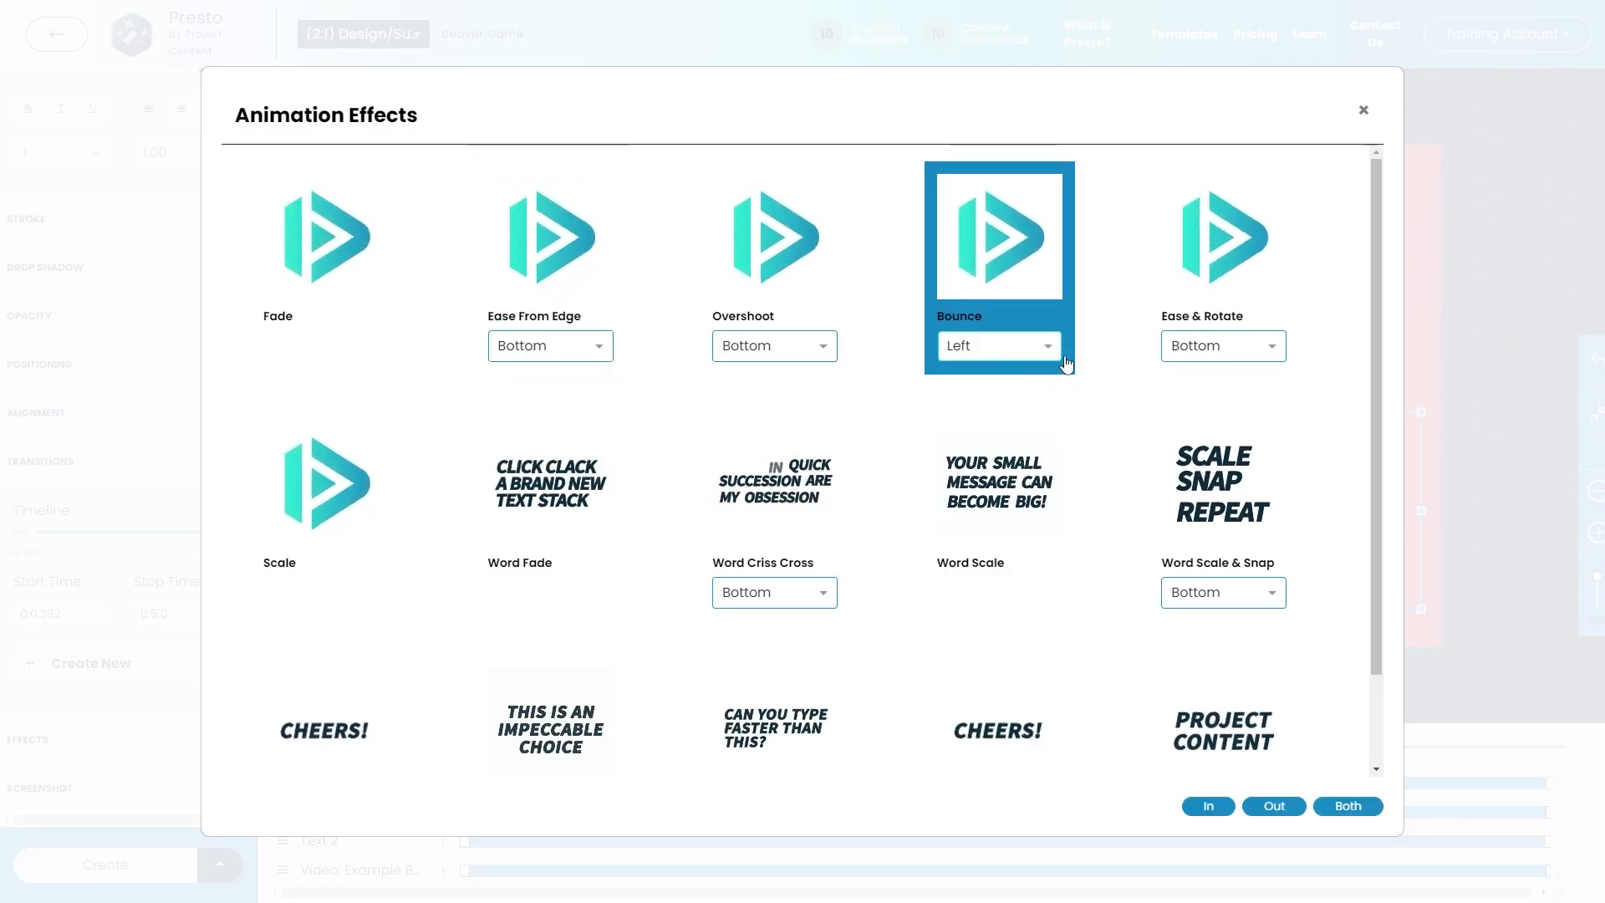
left_click(1049, 348)
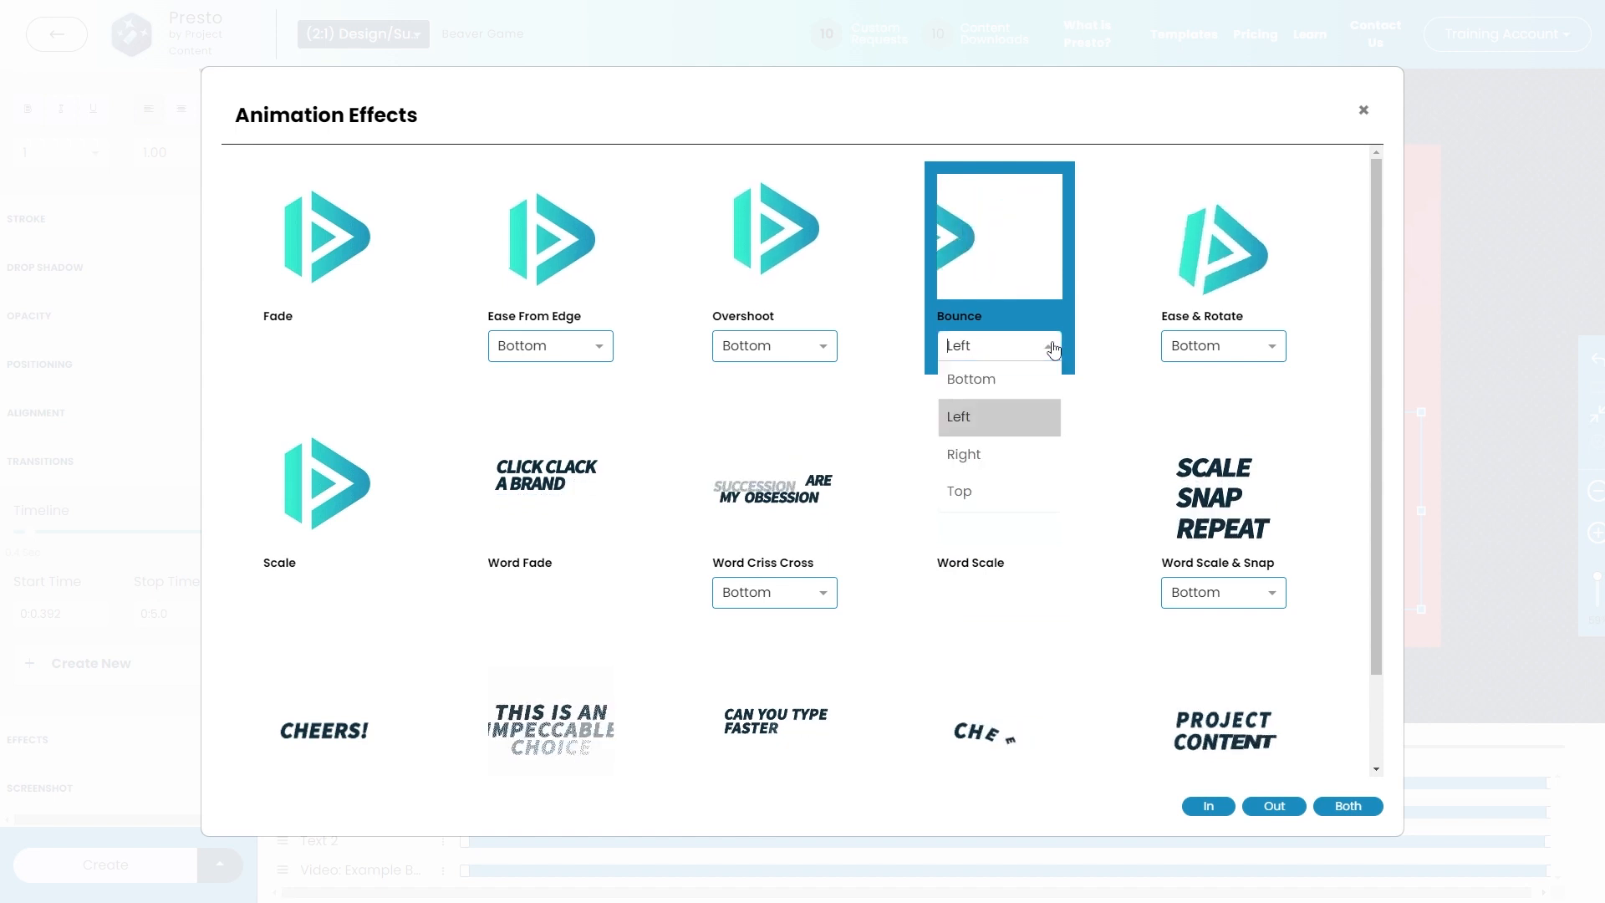
left_click(1013, 455)
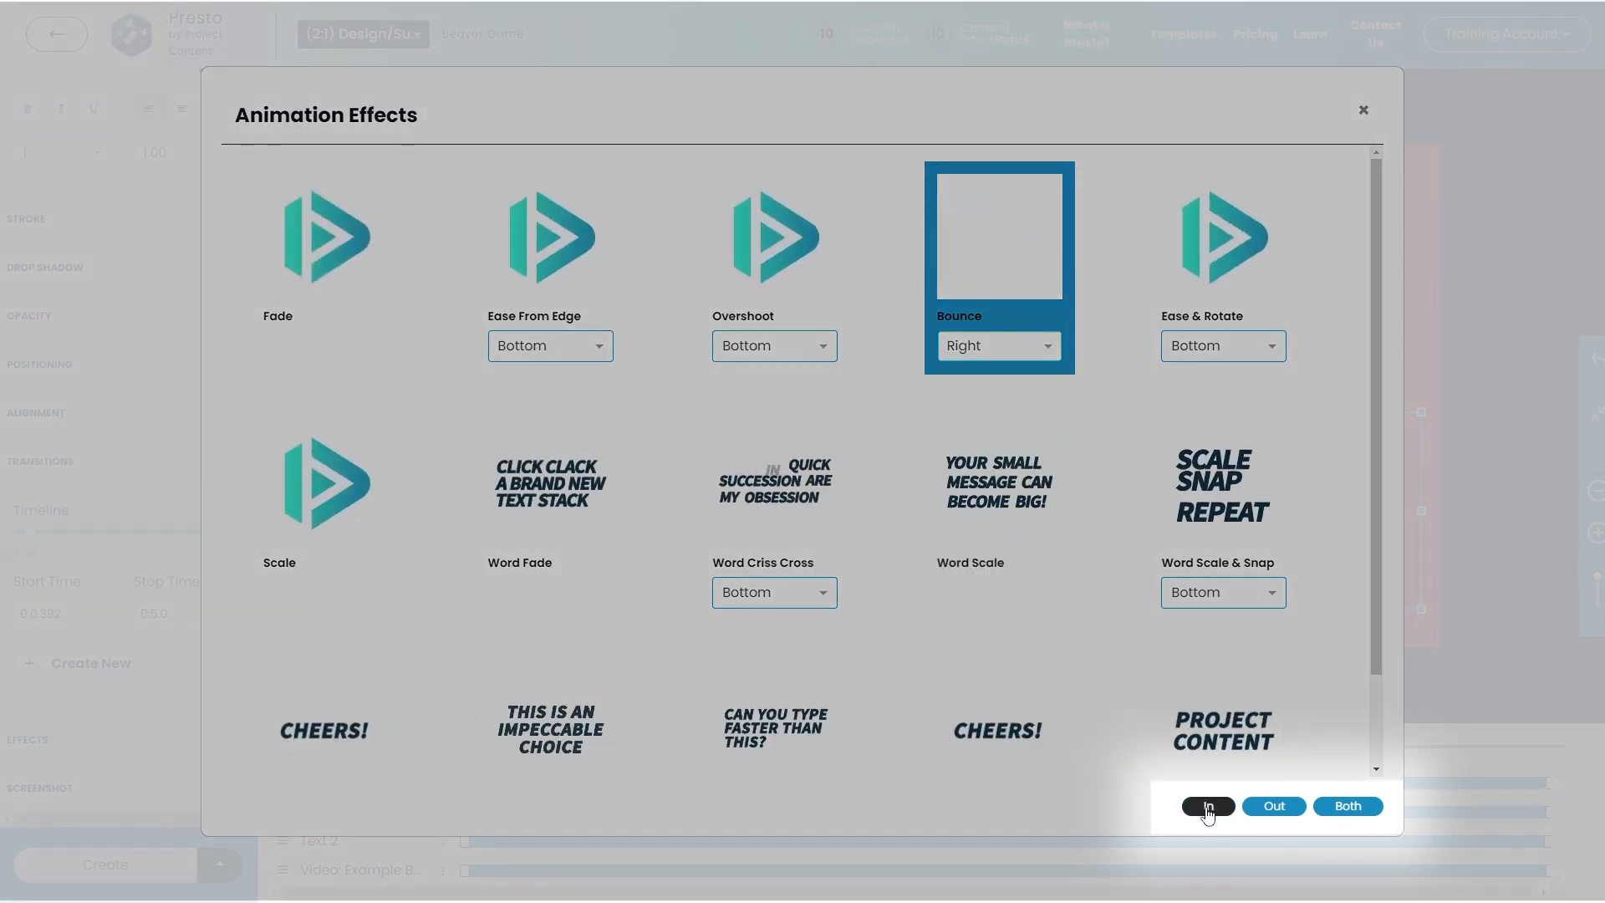
left_click(1348, 807)
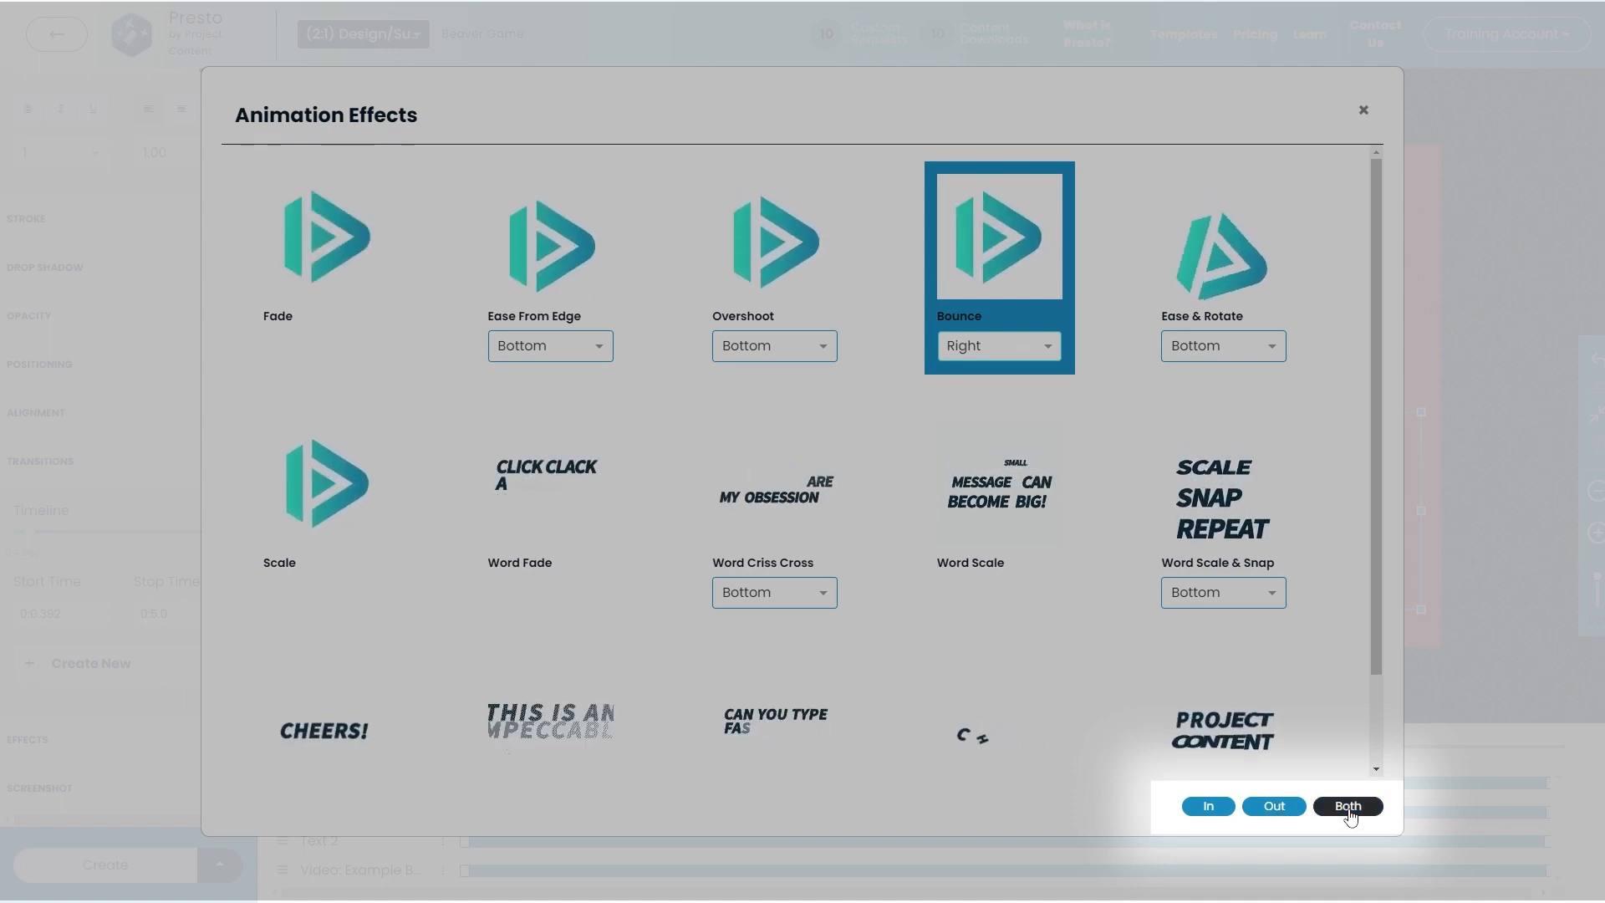
left_click(1351, 815)
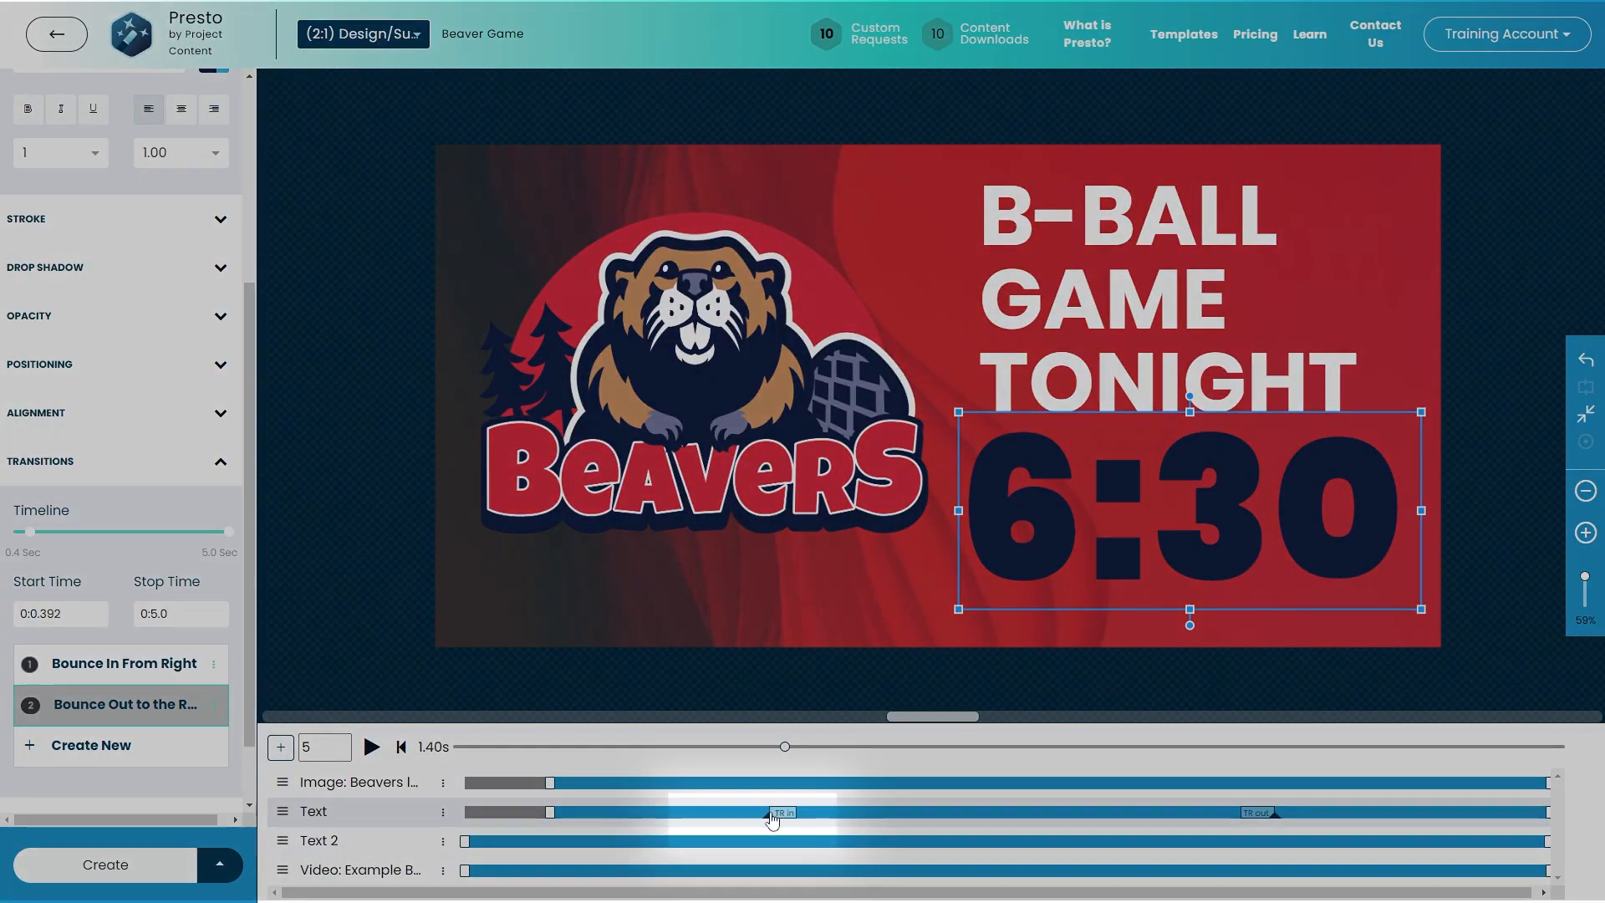
- Shift the 6:30 text's bounce-in marker slightly earlier on the timeline and preview the animation from the start
mouse_move(768, 826)
left_mouse_down()
mouse_move(824, 821)
mouse_move(750, 820)
left_mouse_up()
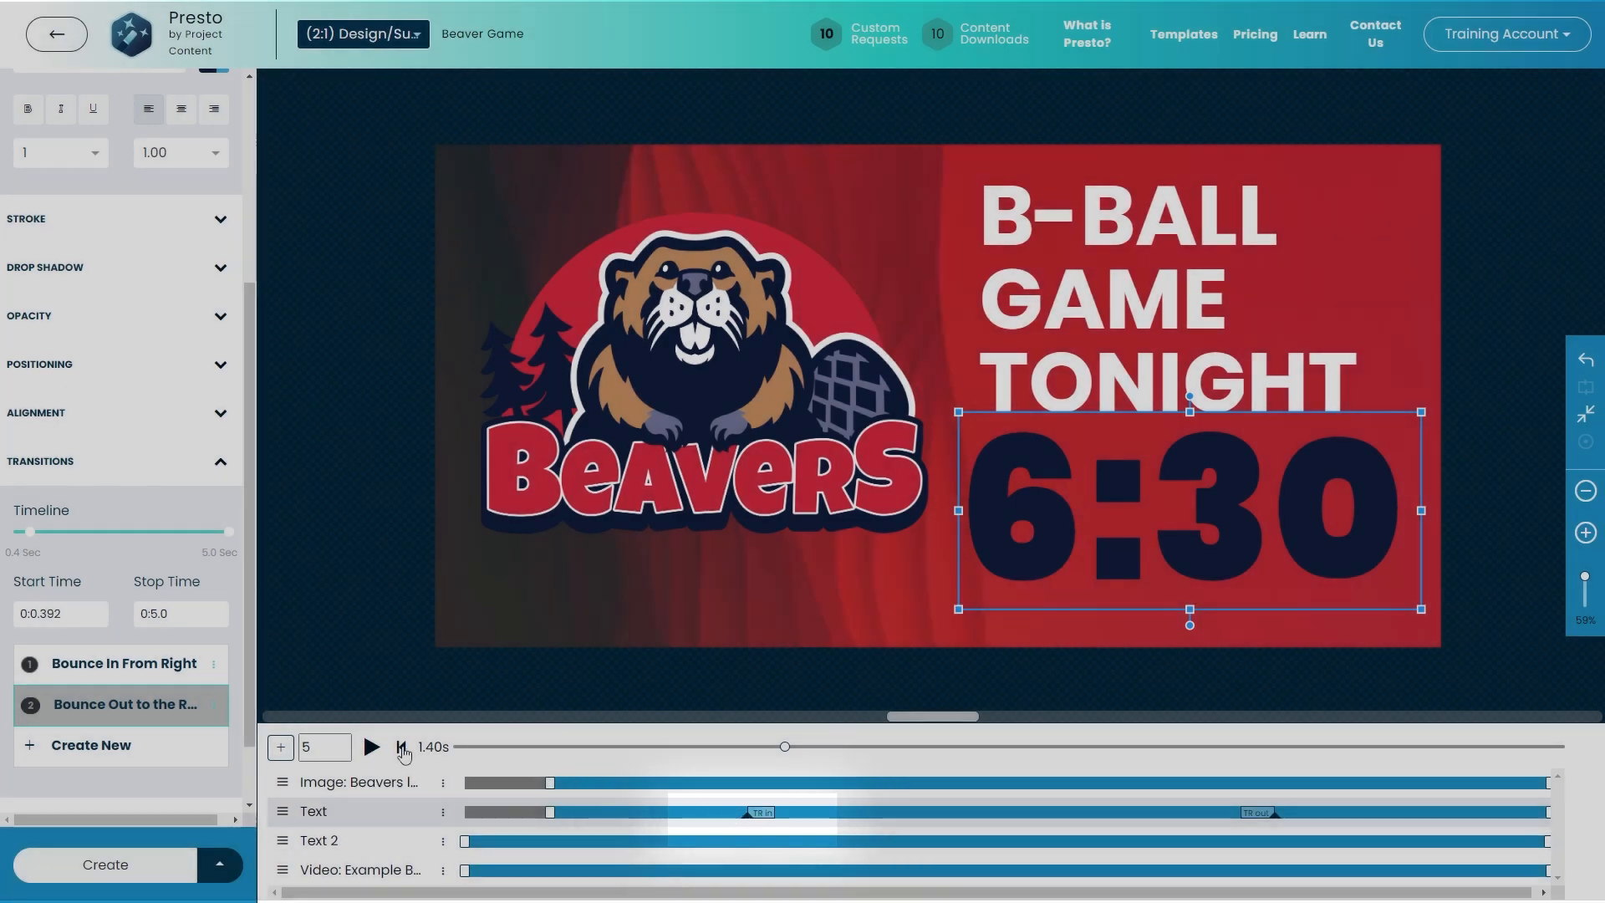
left_click(402, 748)
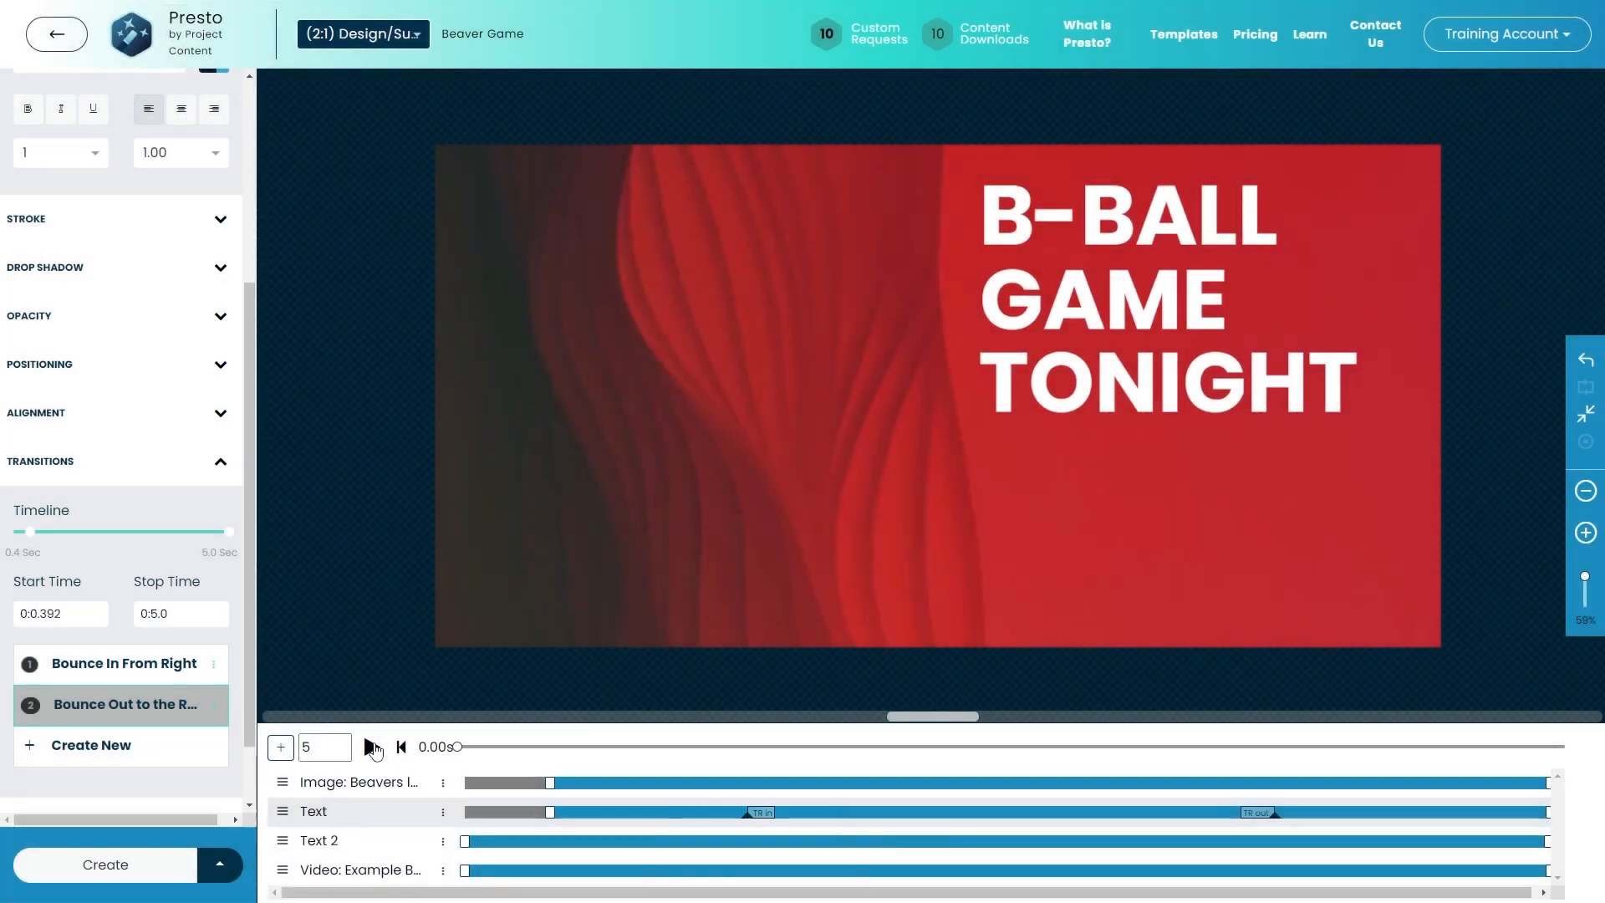
left_click(373, 748)
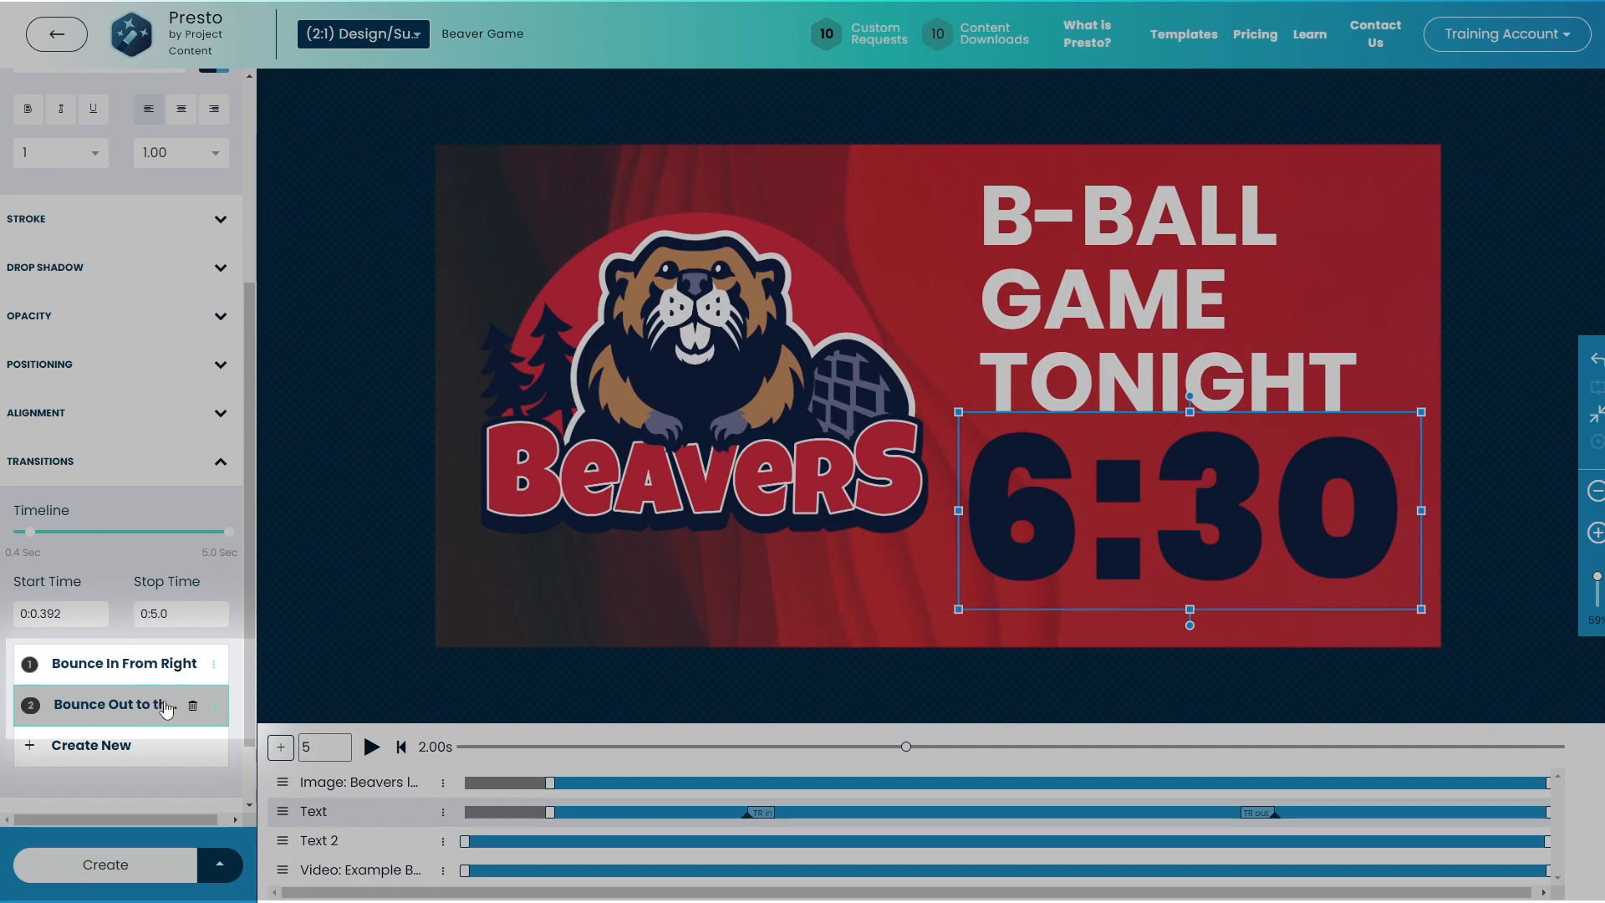
- Delete the bounce-out transition from the 6:30 text layer
left_click(192, 707)
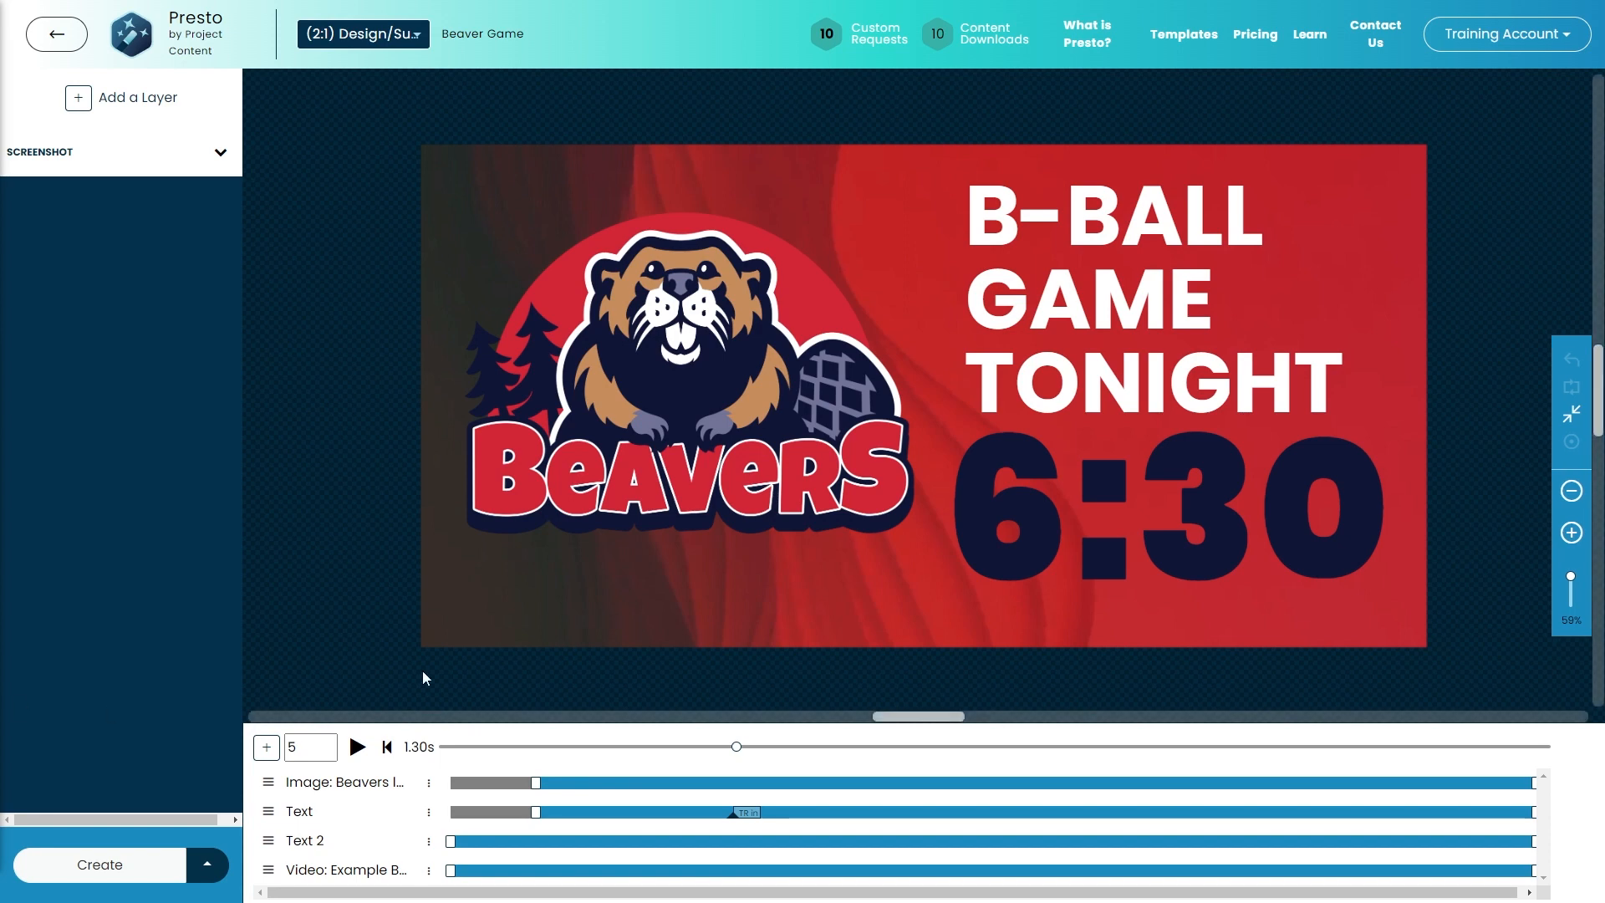
left_click(207, 864)
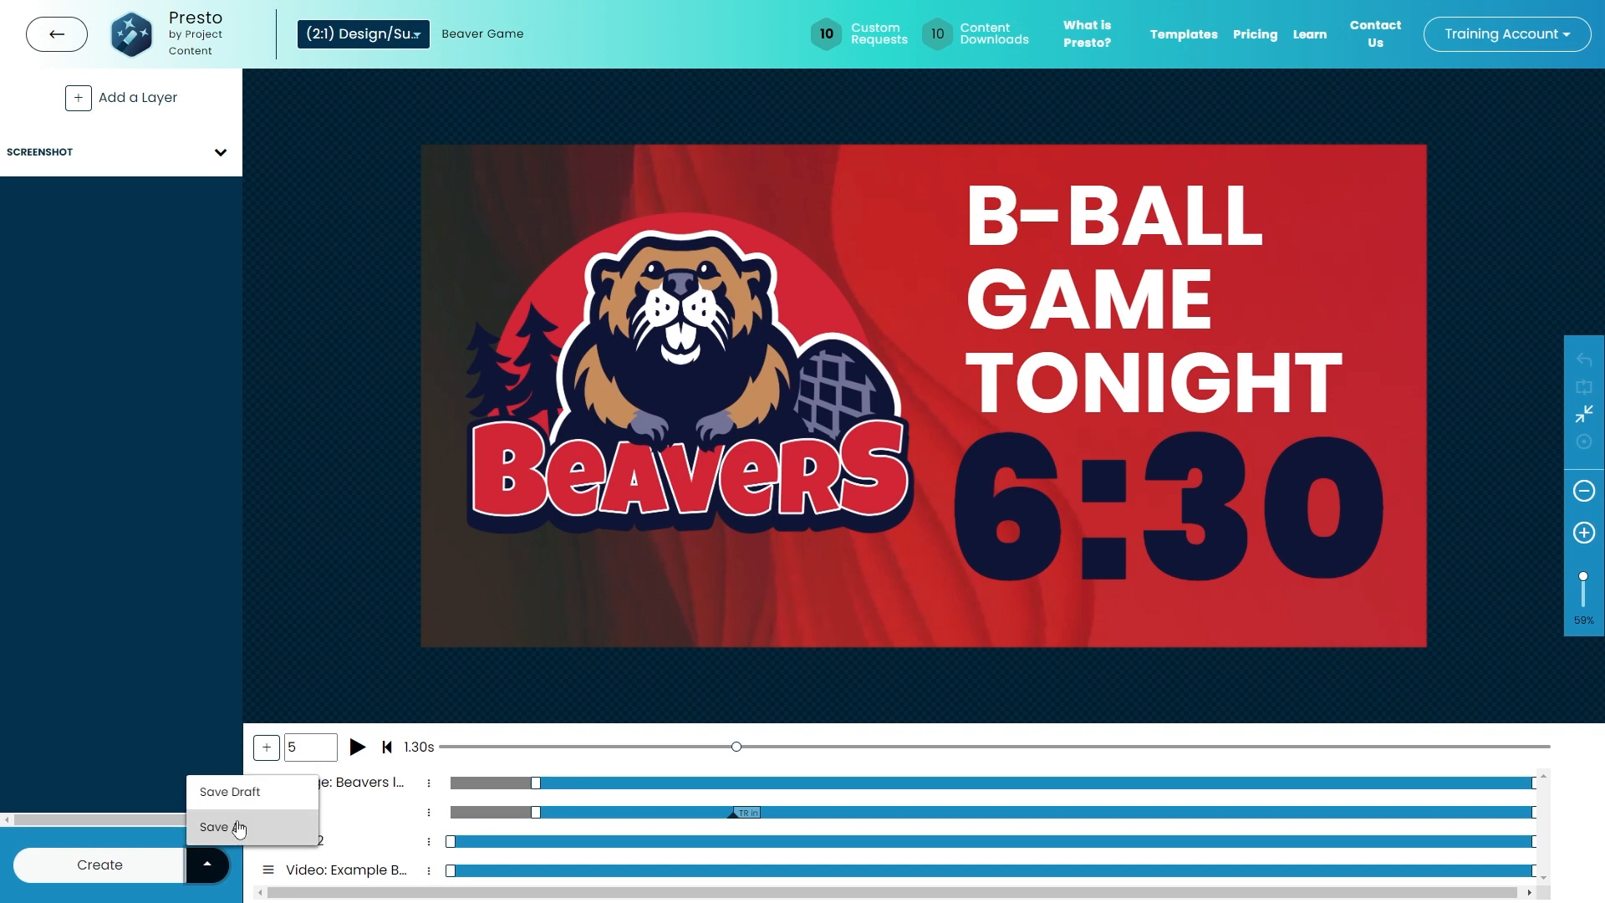
left_click(216, 868)
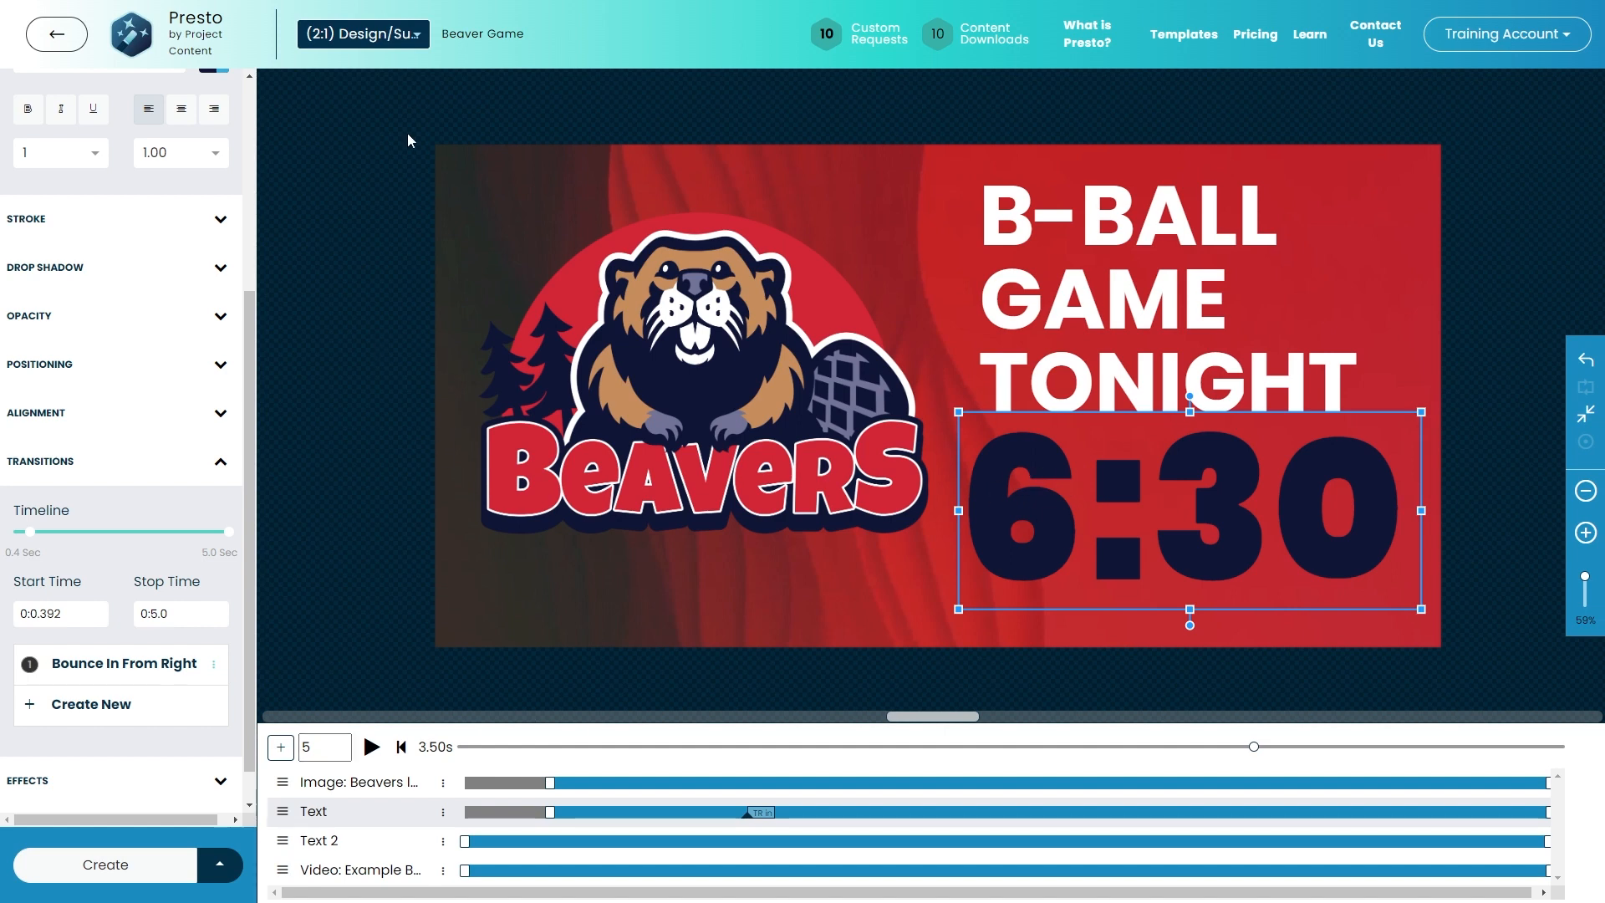
- Create the Beaver Game design for the Design Room (192w x 96h) sign as an mp4 file
left_click(385, 35)
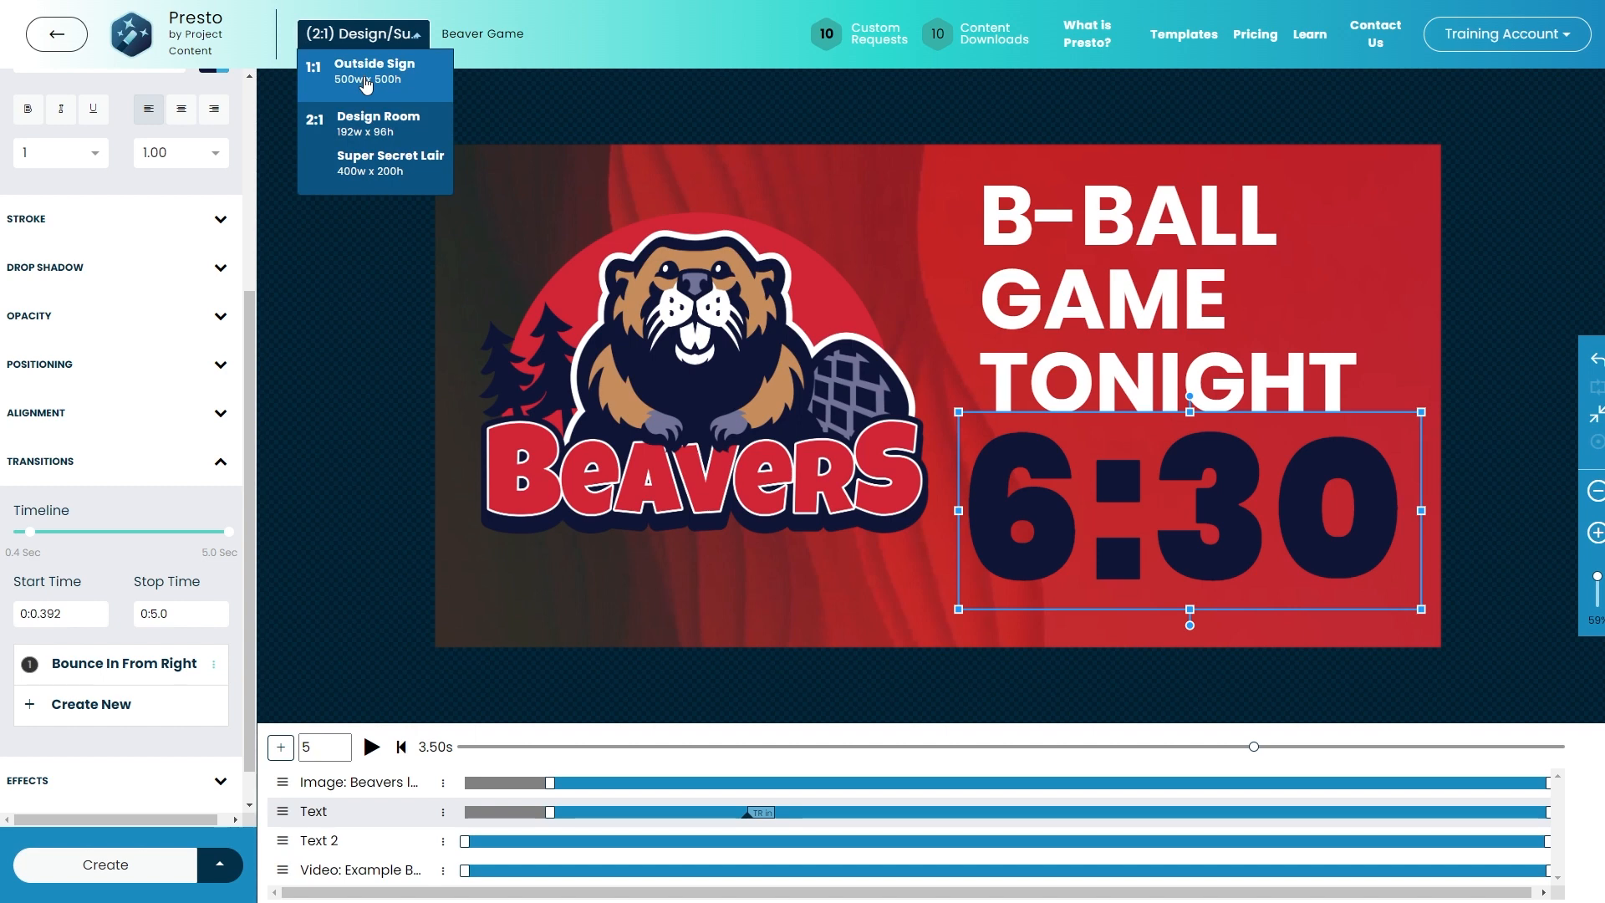
left_click(362, 324)
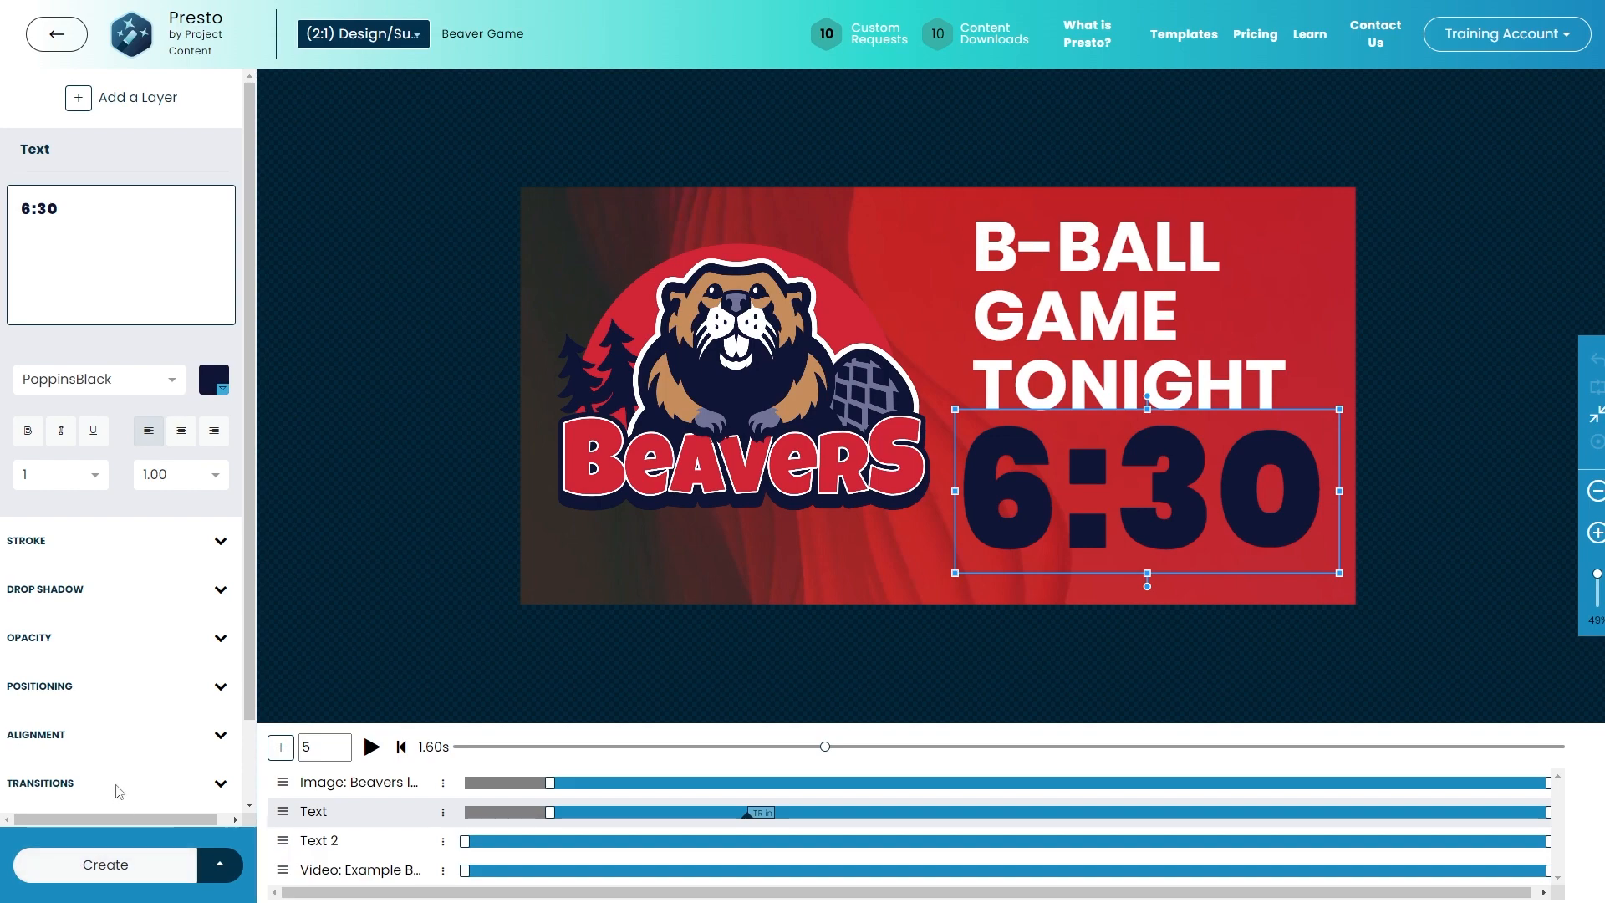
left_click(128, 871)
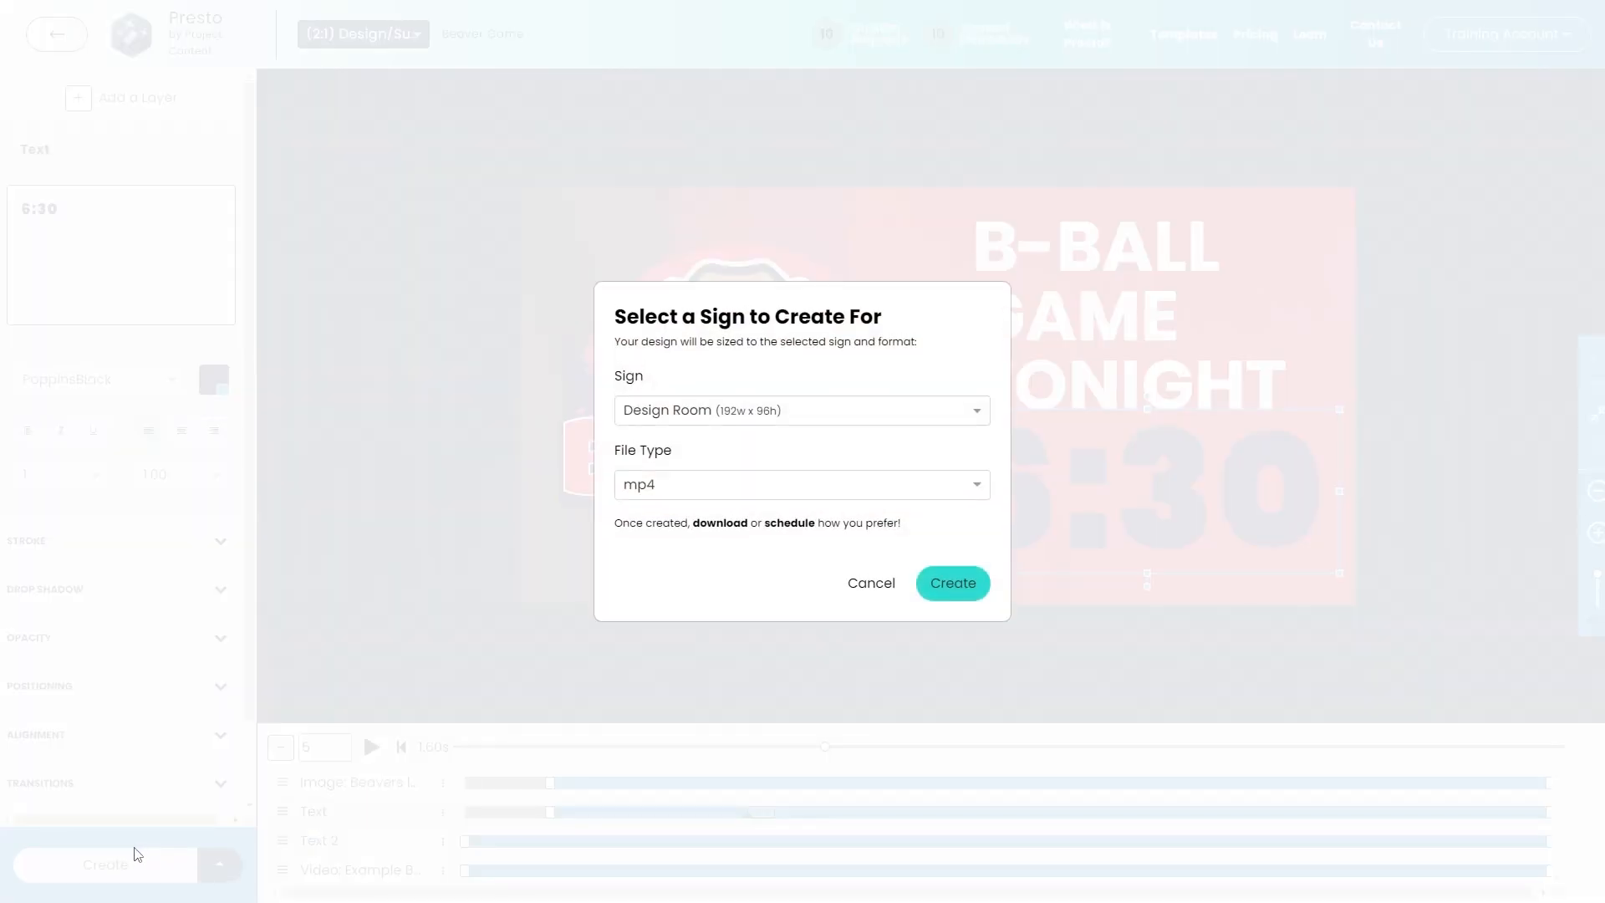
left_click(928, 409)
left_click(821, 463)
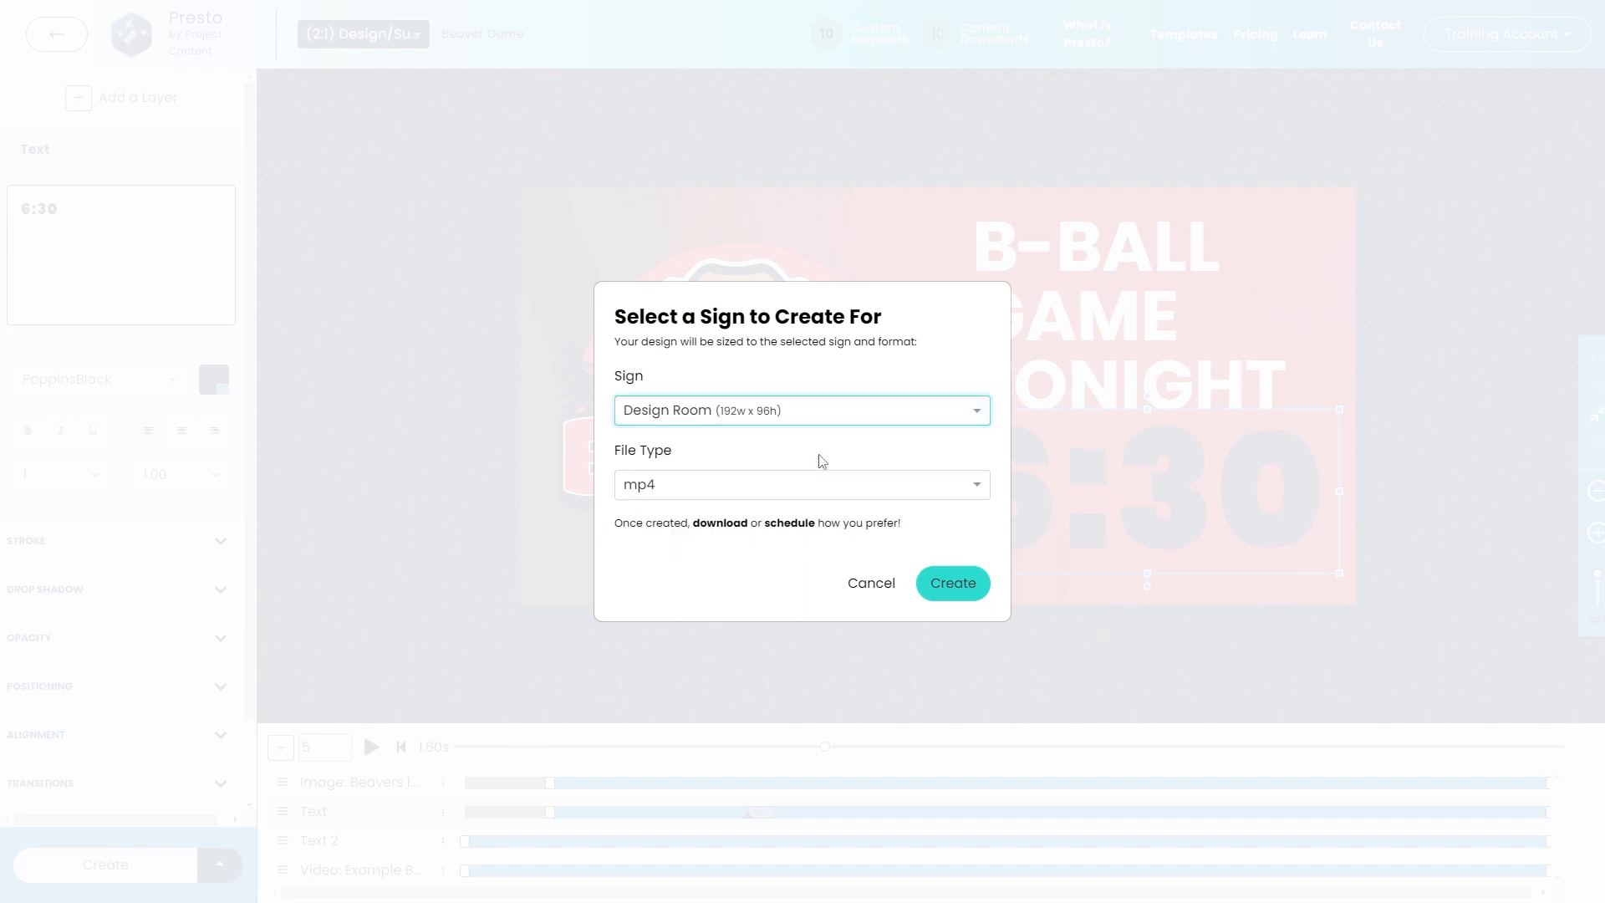
left_click(833, 492)
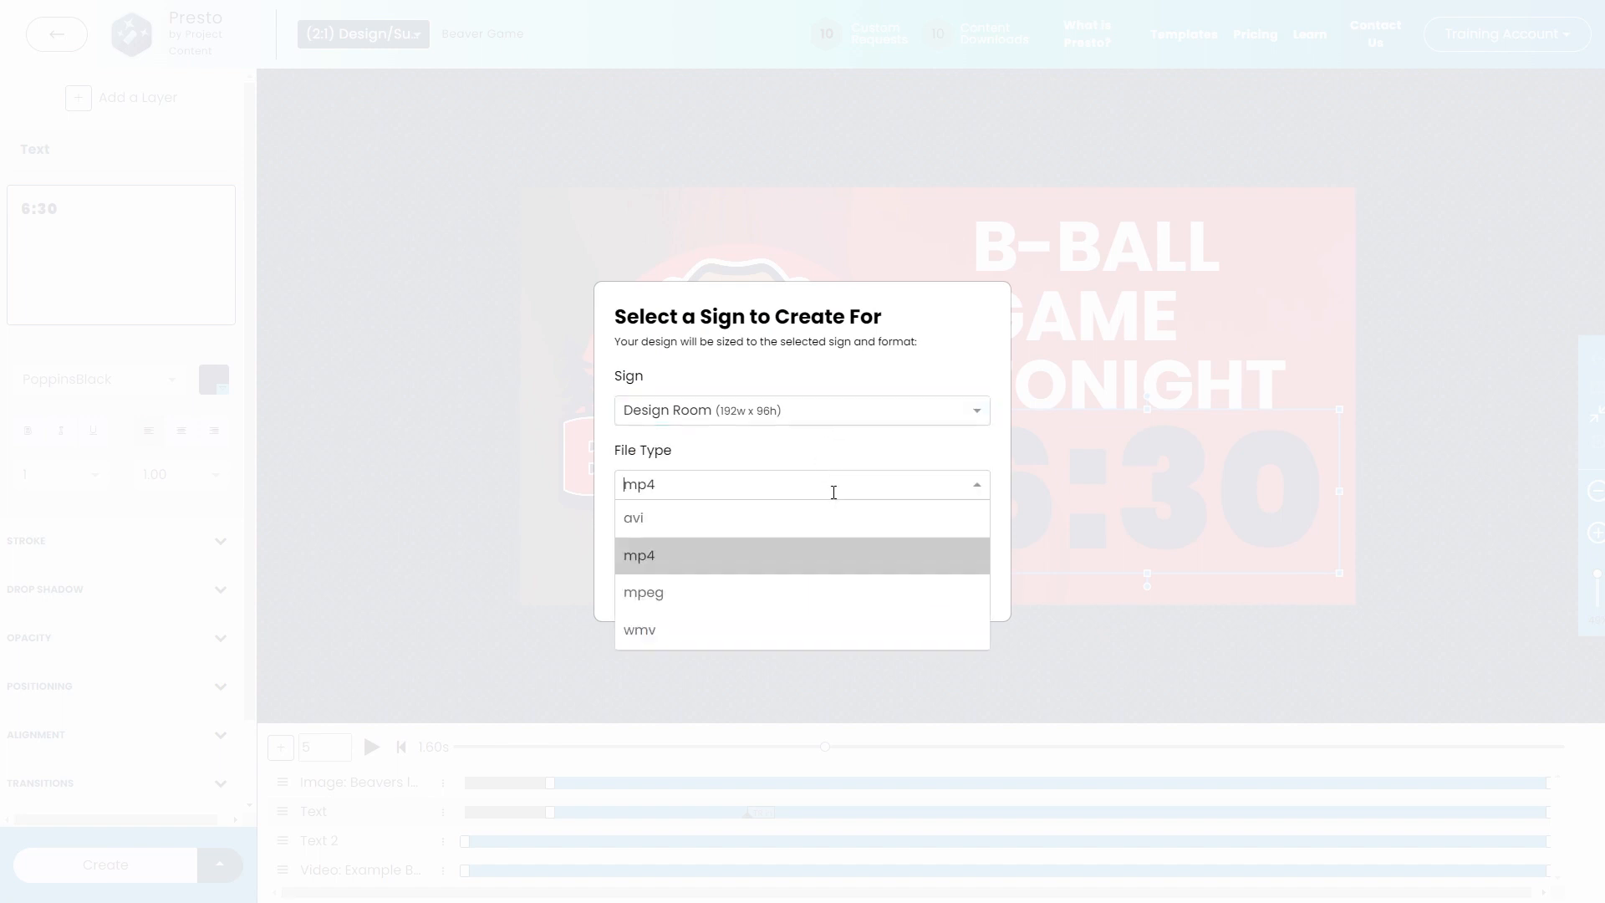
left_click(807, 560)
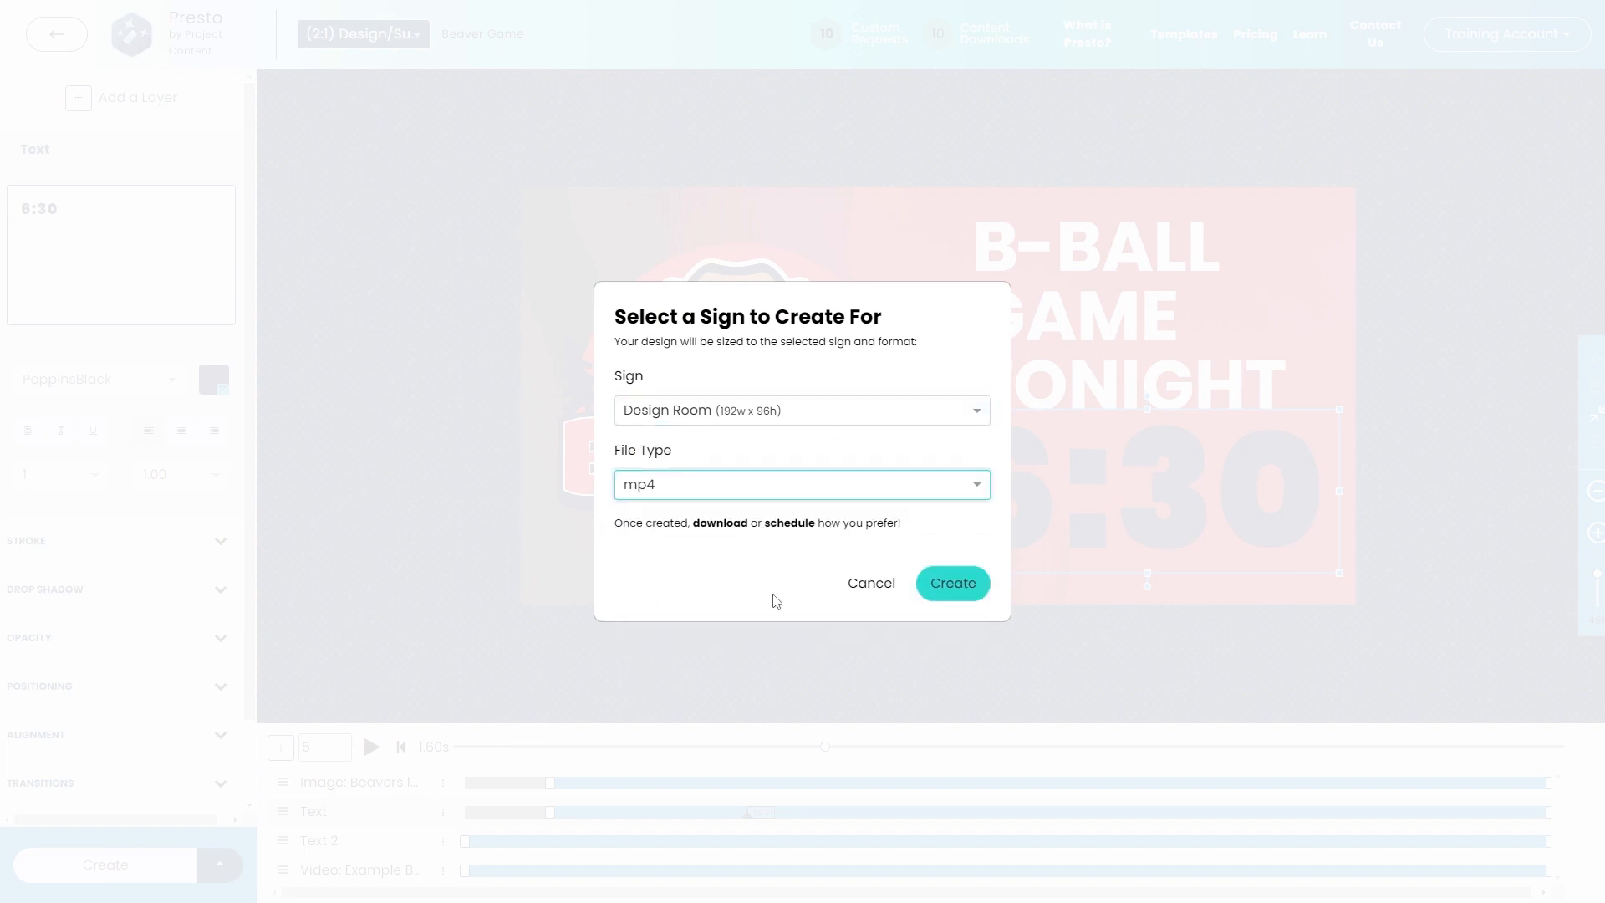
left_click(945, 585)
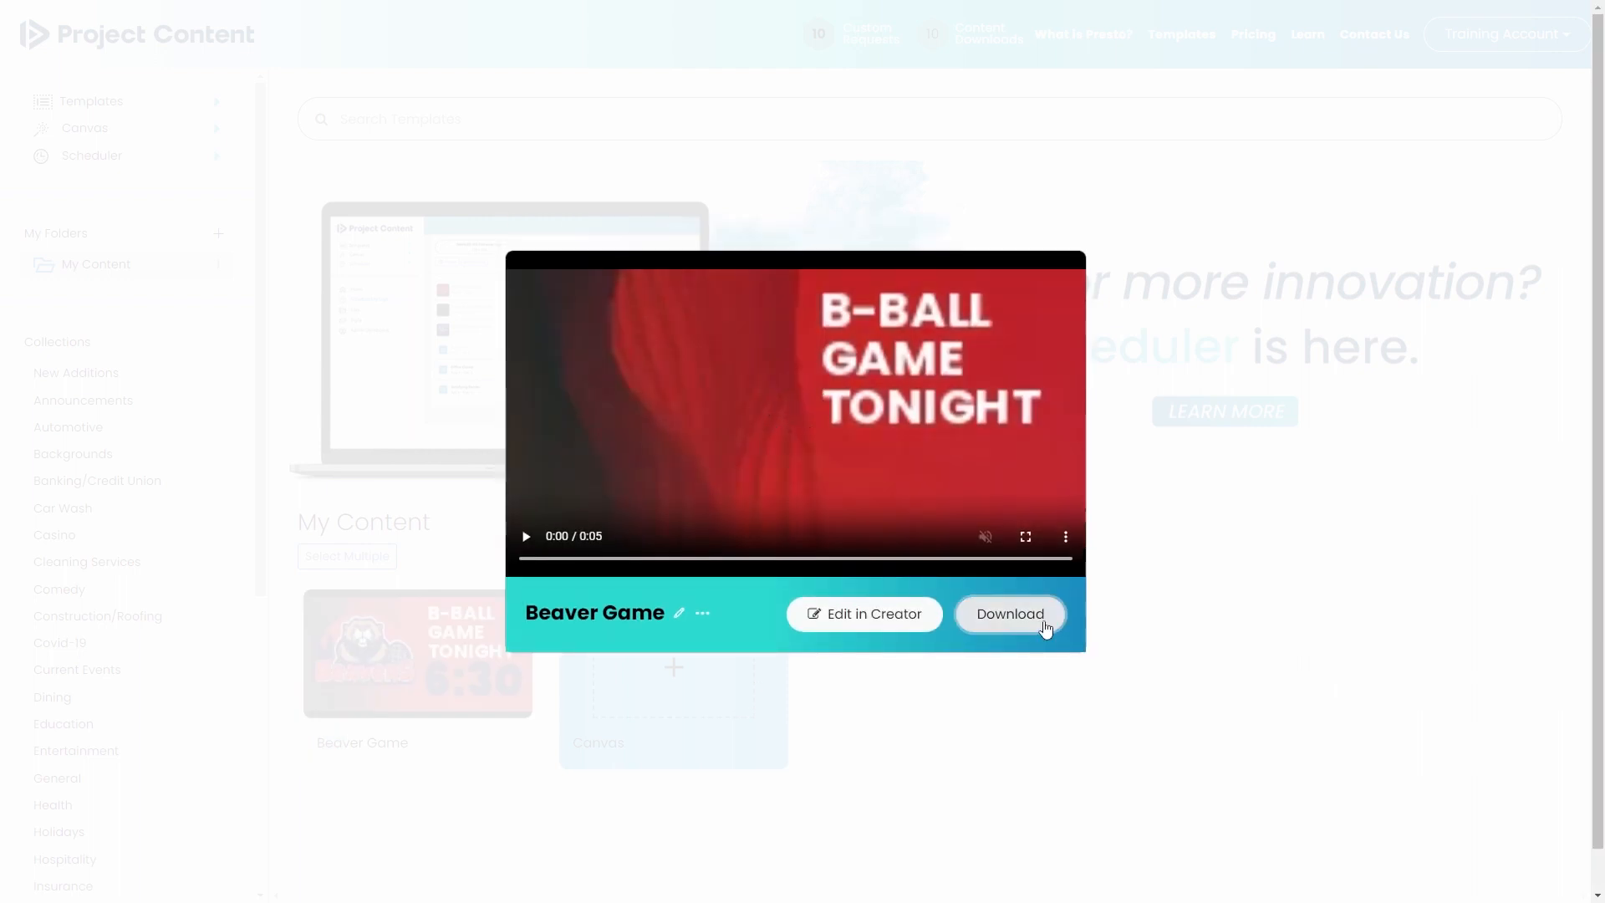
- Download the Beaver Game design for the Design Room sign with Thumbnail as the file type
left_click(1047, 628)
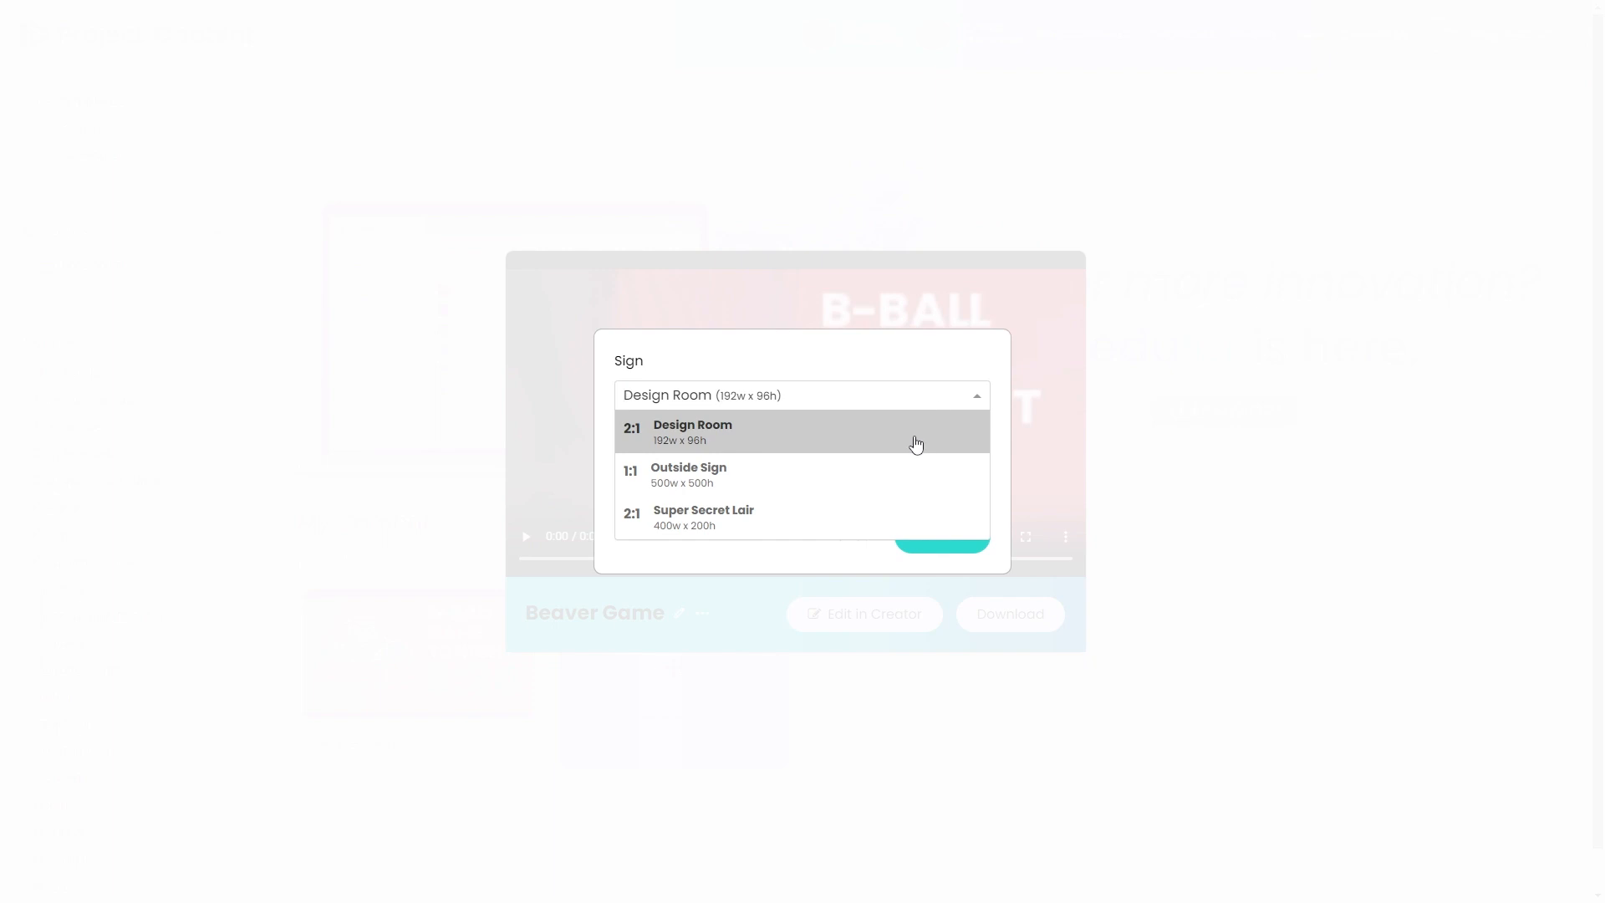
left_click(916, 444)
left_click(907, 473)
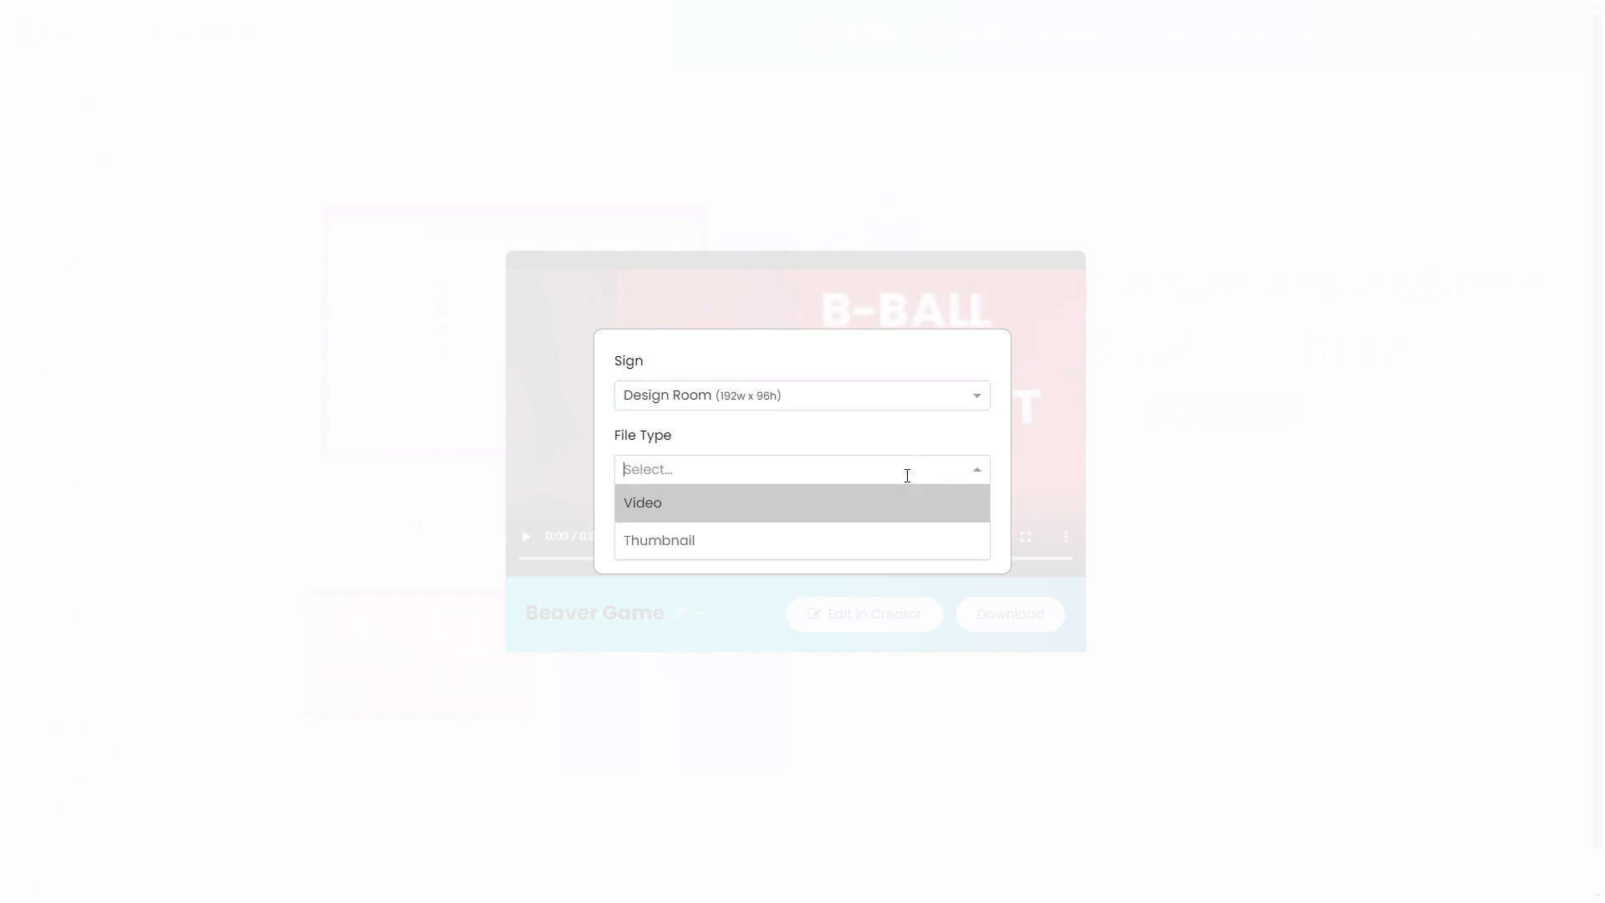
left_click(865, 551)
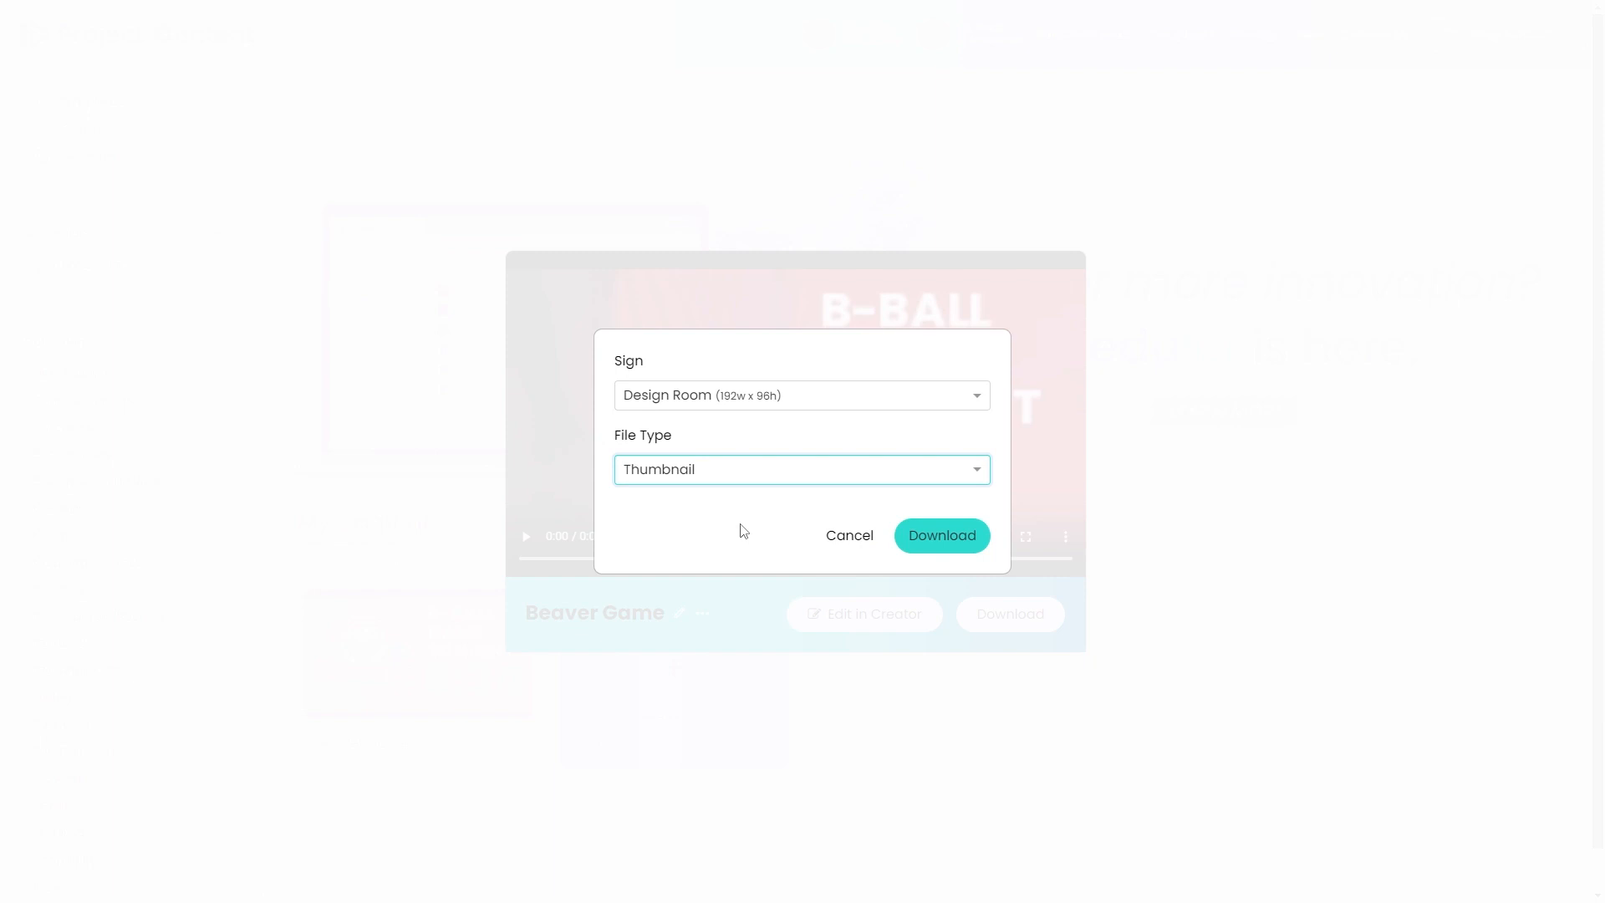
left_click(913, 543)
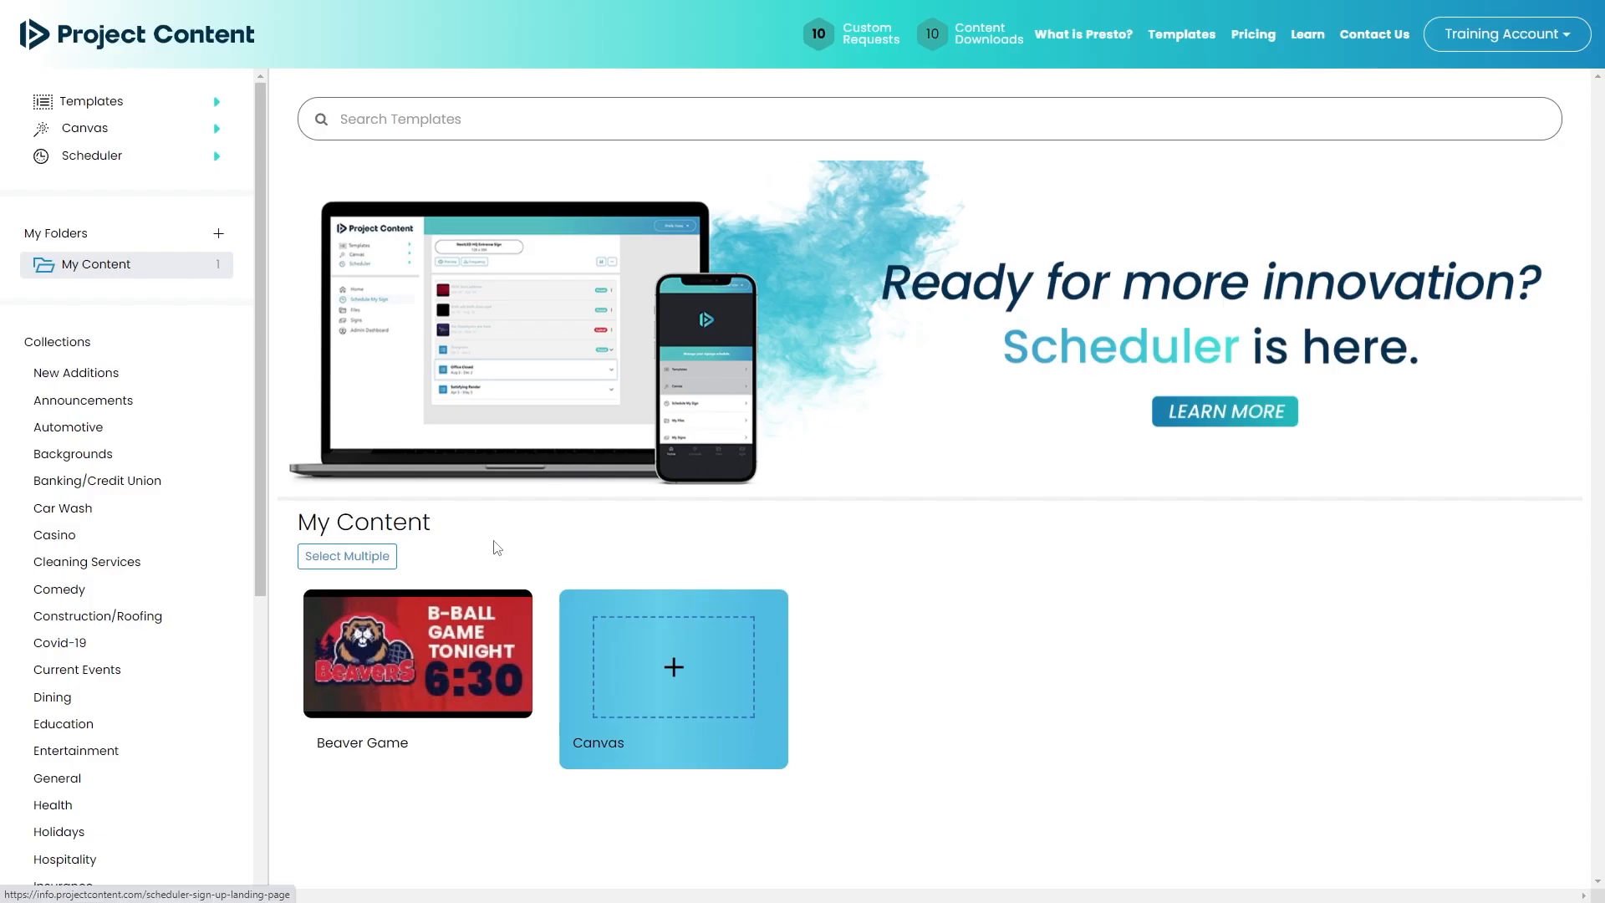
- Switch to Scheduler and open Beaver Game.mp4 from the Training - Presto folder in My Files
left_click(138, 169)
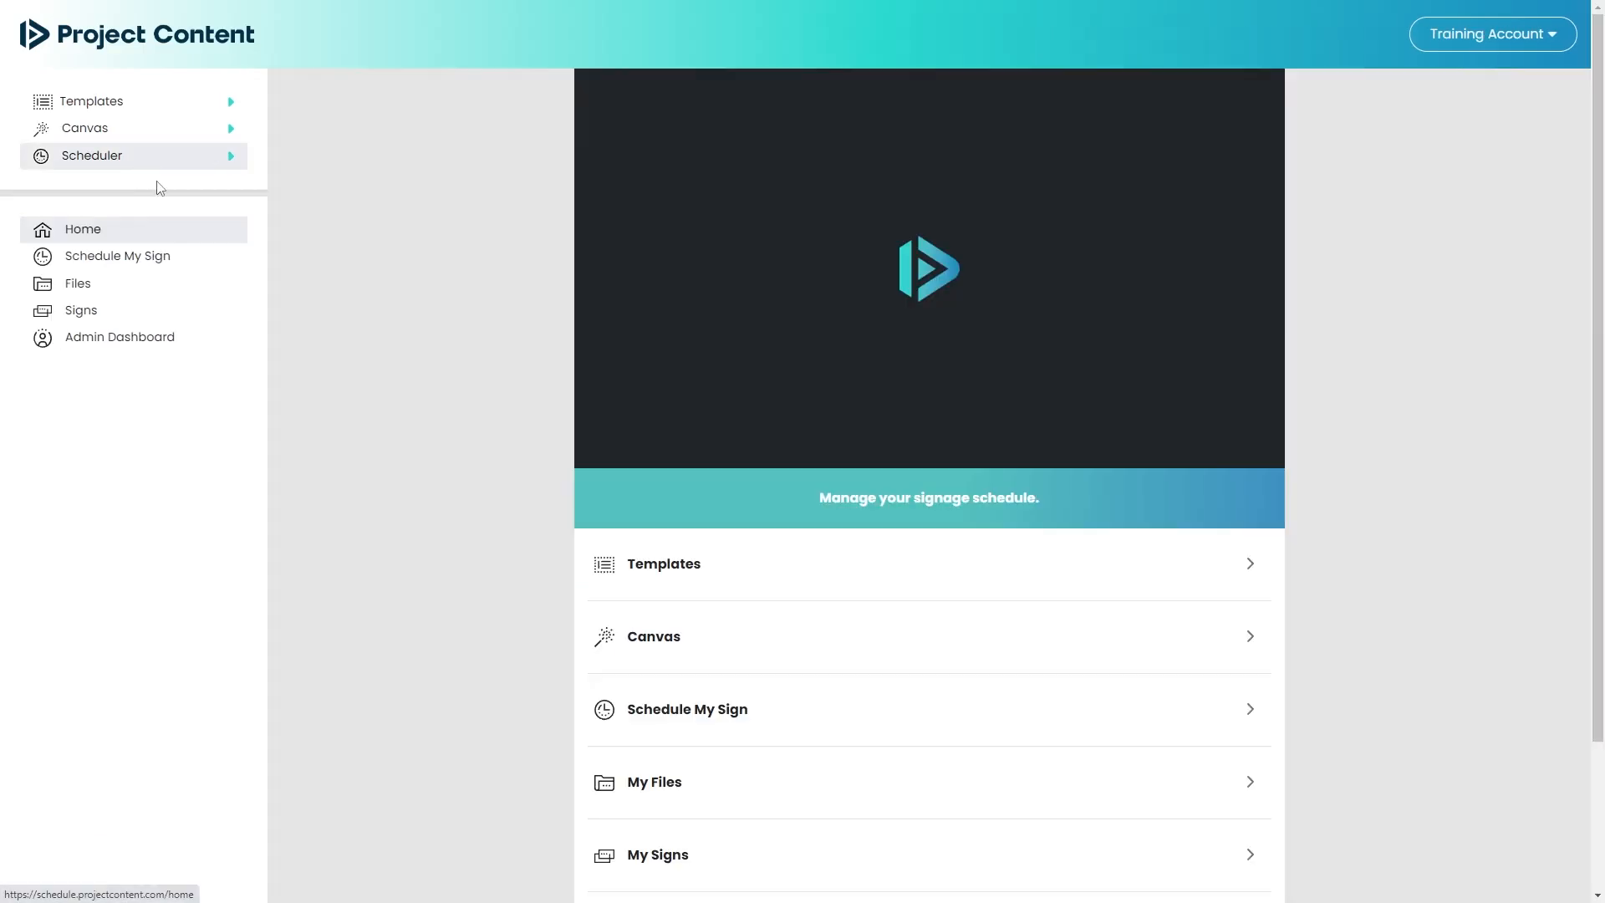
left_click(800, 789)
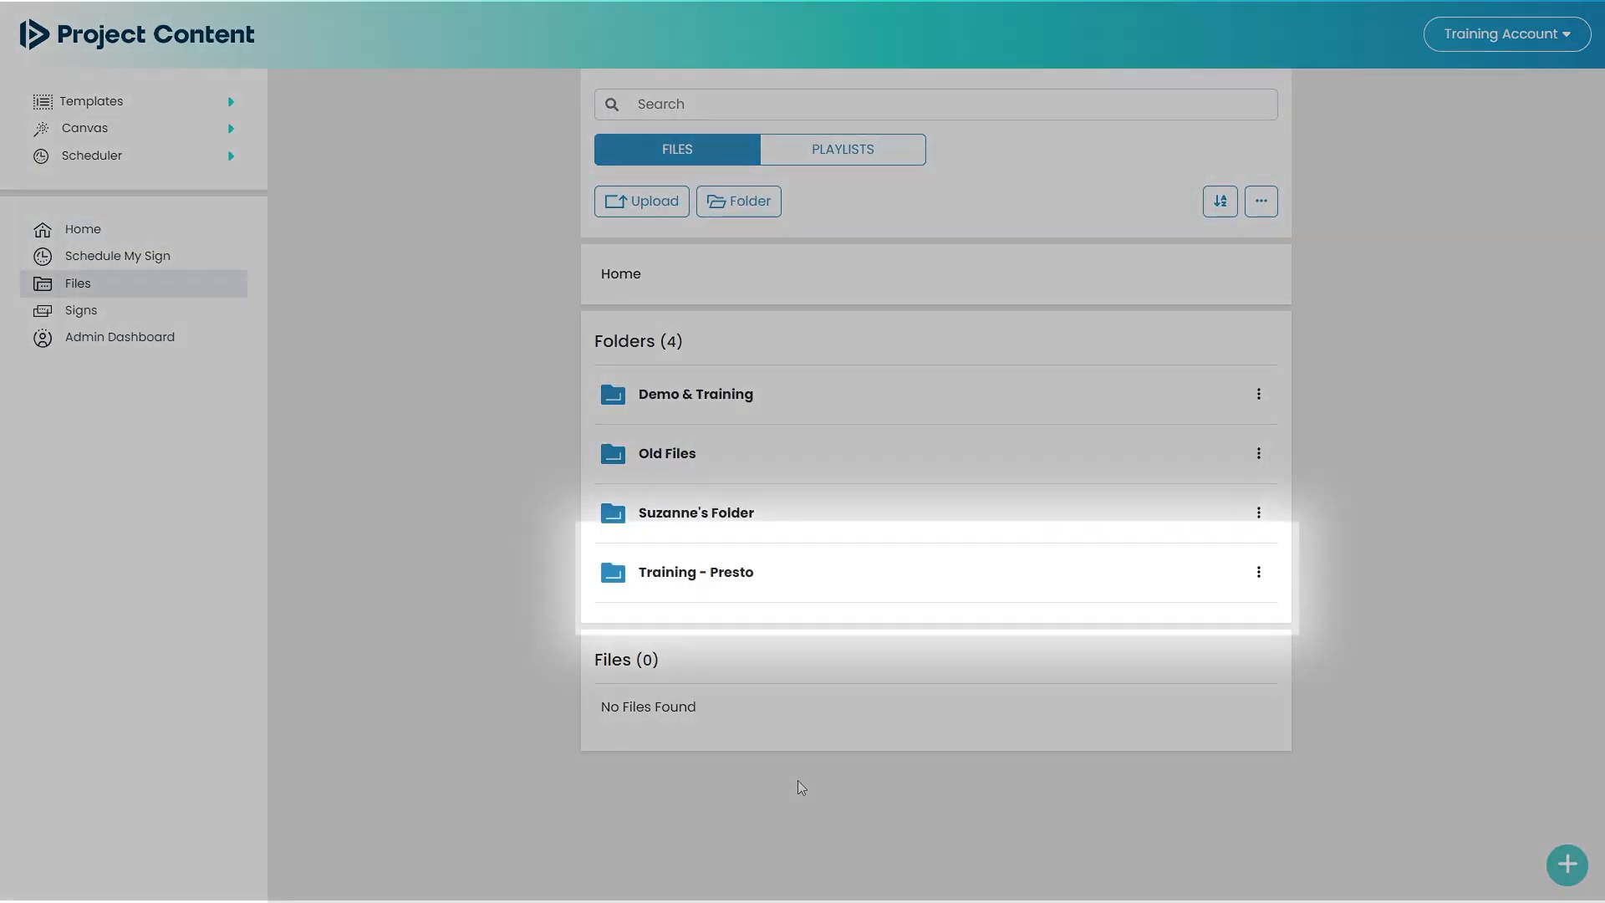
left_click(744, 574)
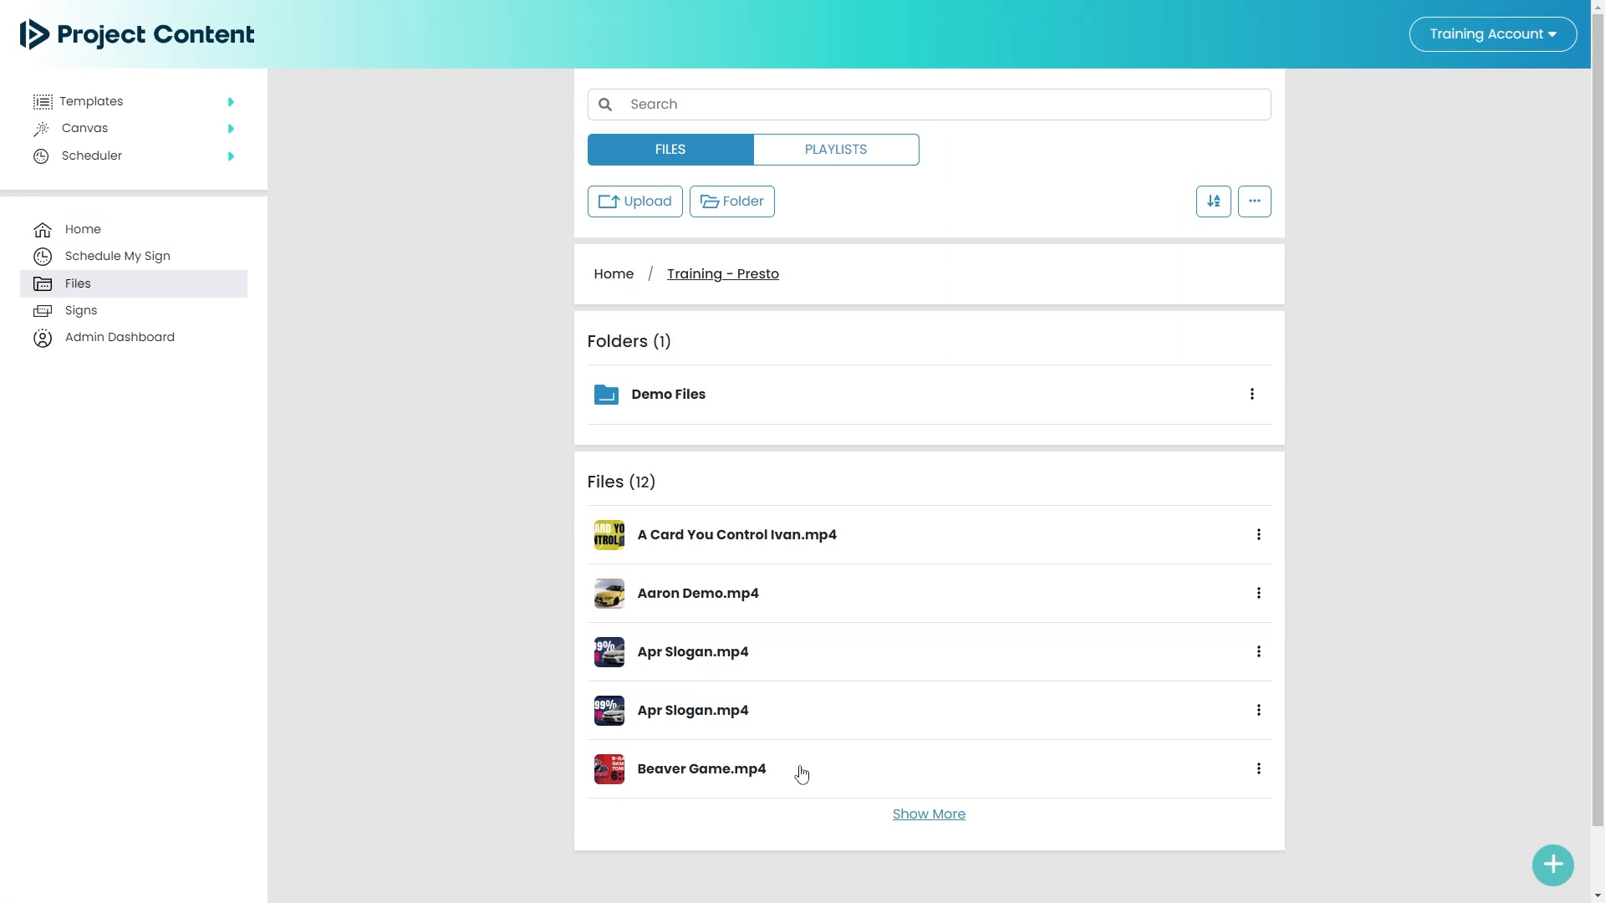
left_click(801, 771)
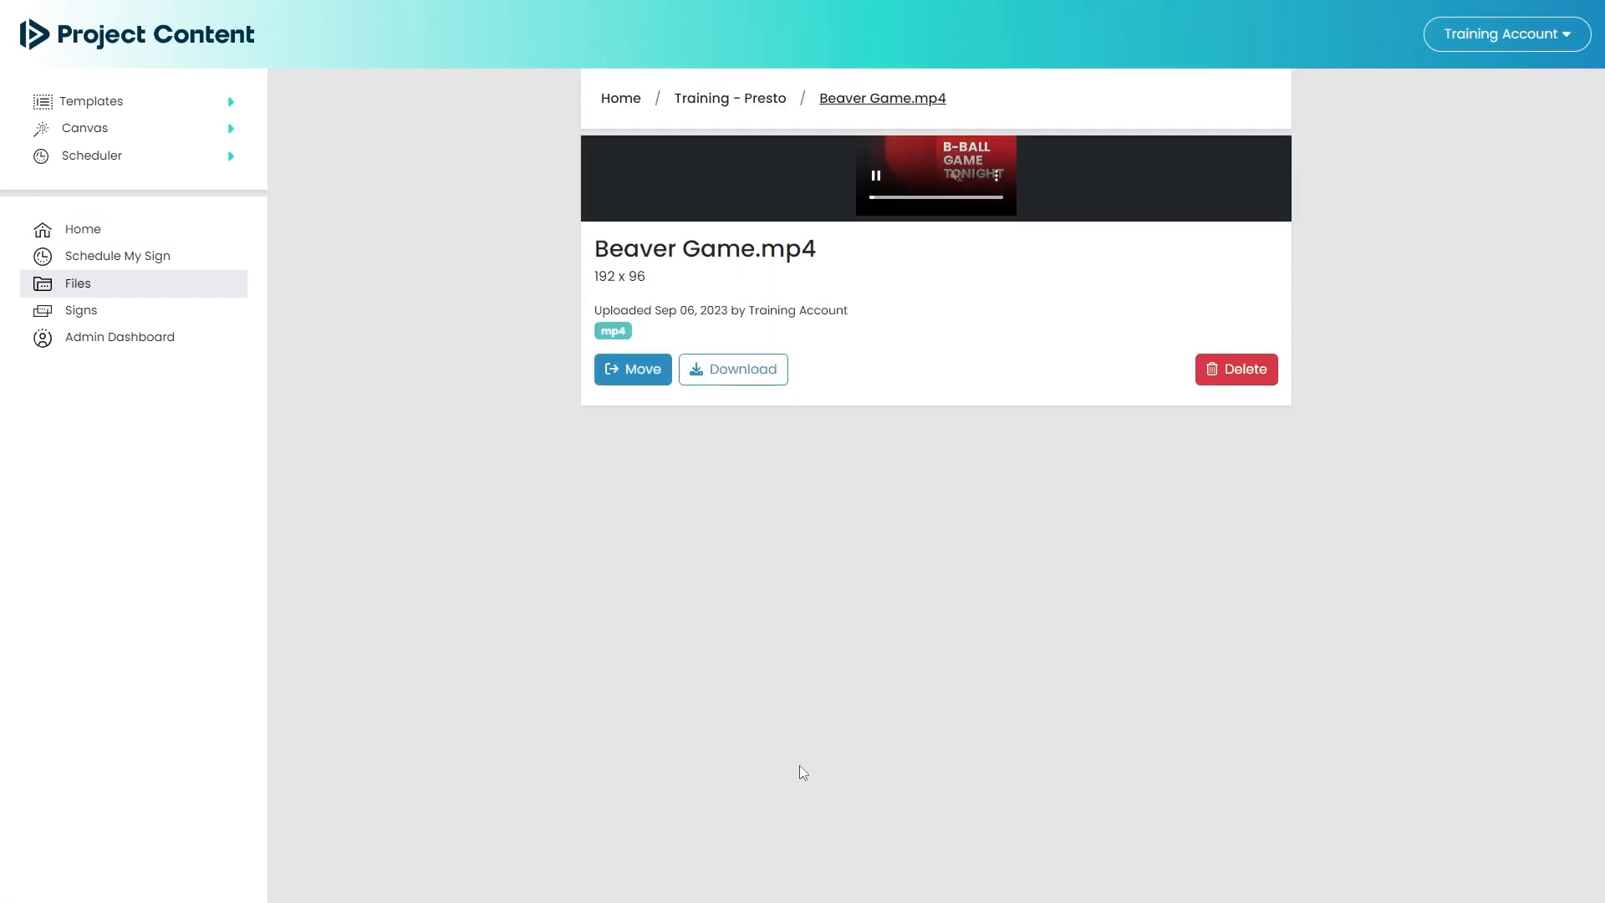